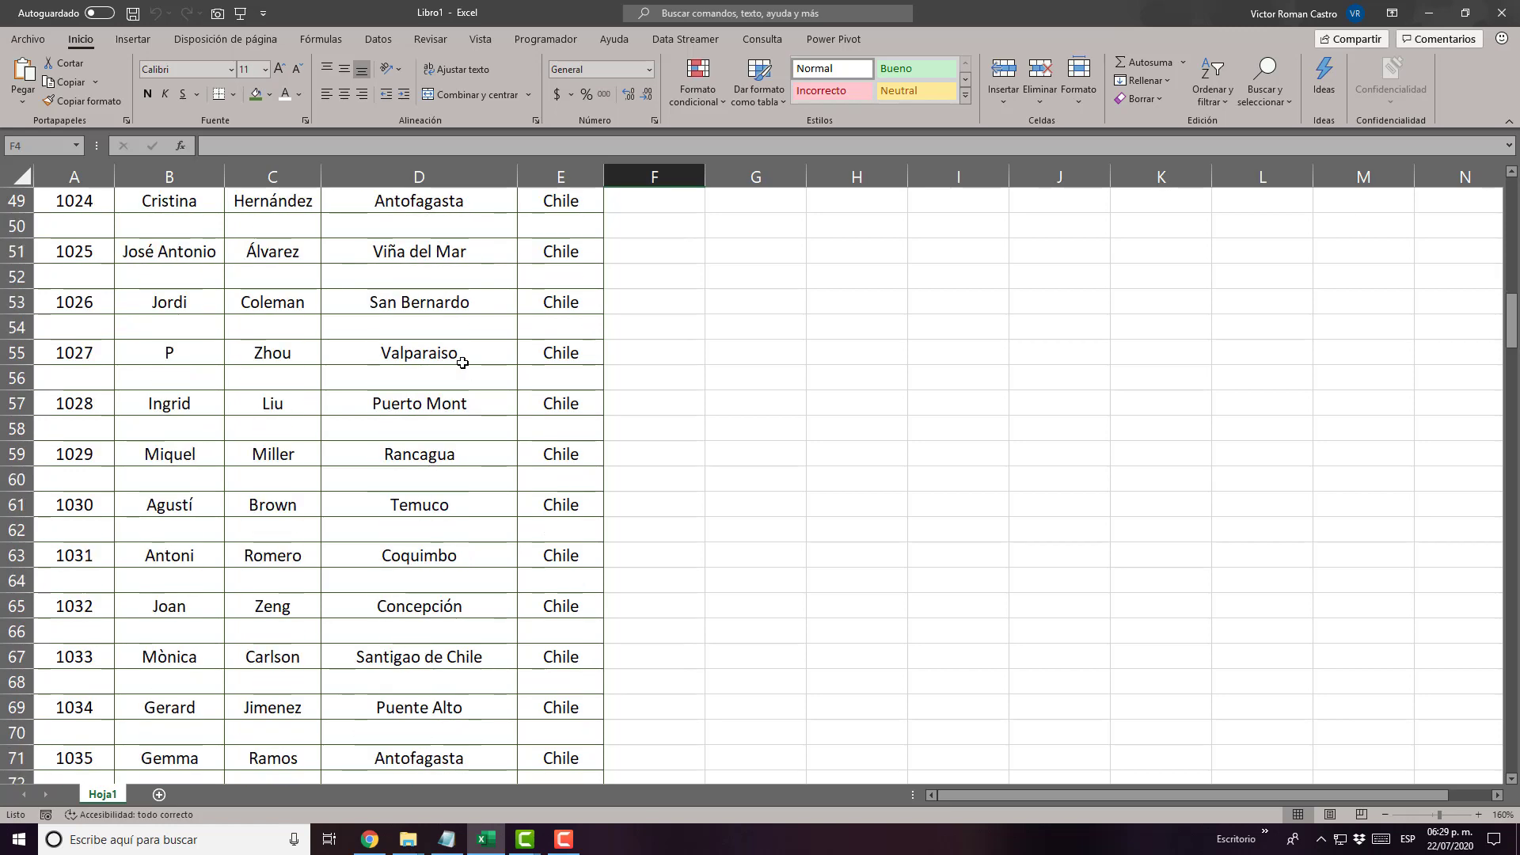
# - Scroll down through the spaced-out customer list to record 1122, then back up slightly
pyautogui.scroll(-2, 463, 362)
pyautogui.scroll(-2, 462, 361)
pyautogui.scroll(-1, 462, 362)
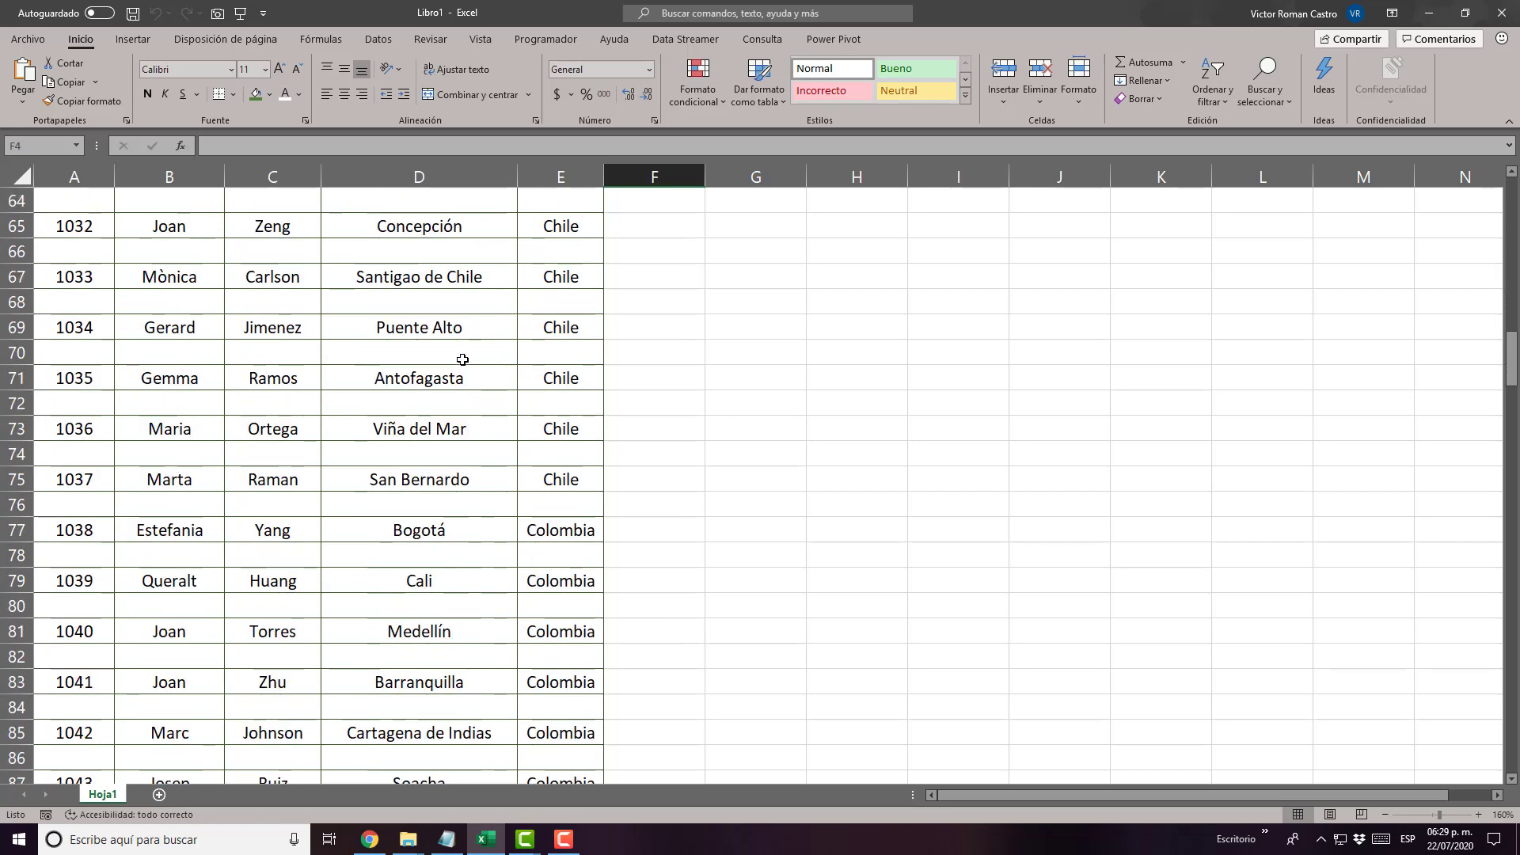
pyautogui.scroll(-3, 360, 352)
pyautogui.scroll(-1, 358, 352)
pyautogui.scroll(-3, 359, 352)
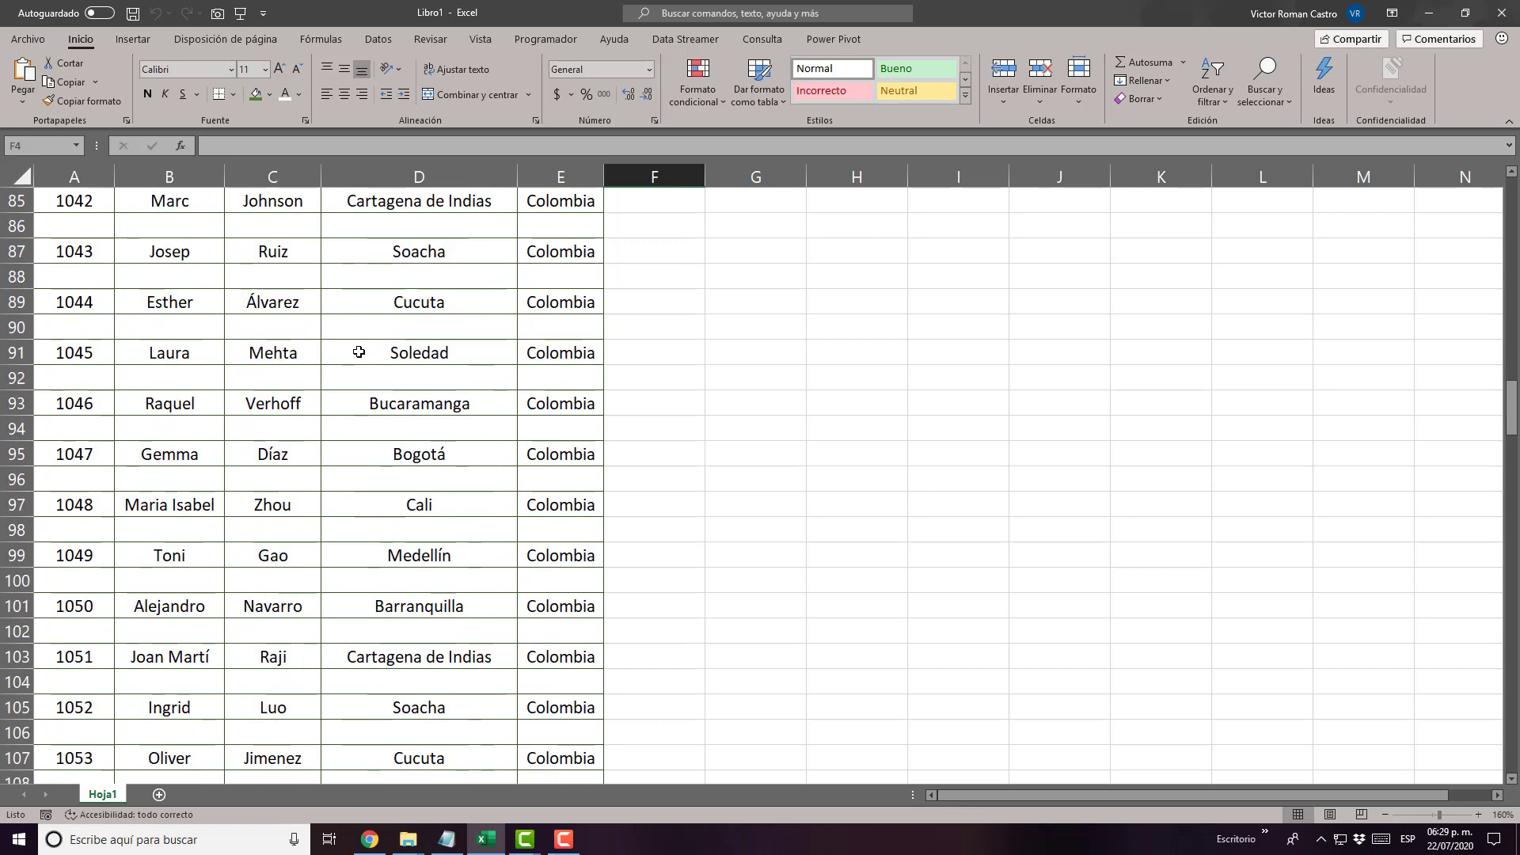
pyautogui.scroll(-4, 353, 339)
pyautogui.scroll(-5, 322, 393)
pyautogui.scroll(-4, 322, 393)
pyautogui.scroll(-6, 317, 398)
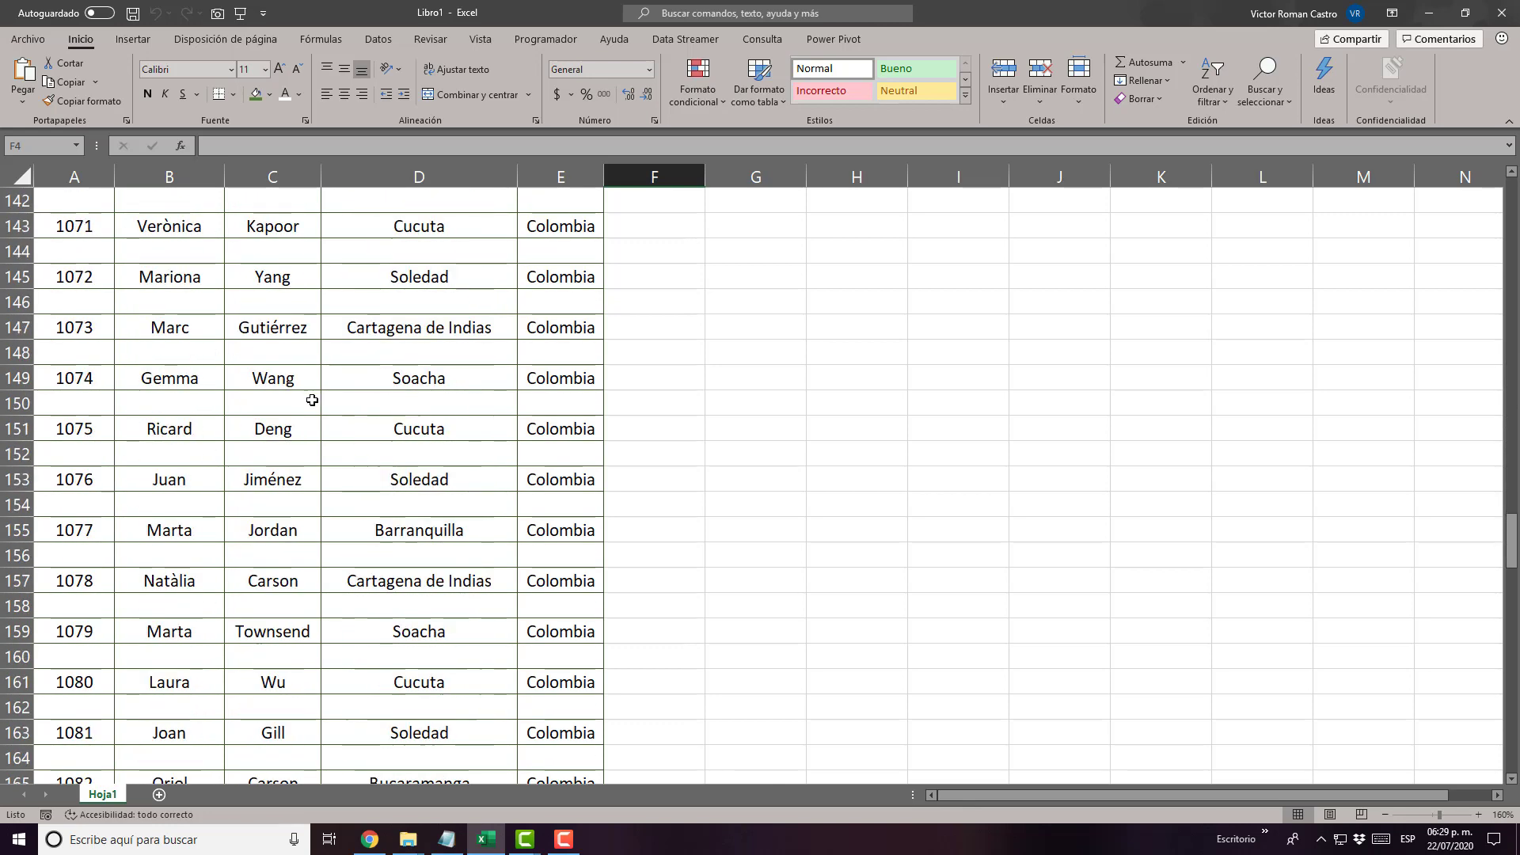
pyautogui.scroll(-4, 308, 410)
pyautogui.scroll(-6, 306, 422)
pyautogui.scroll(-3, 306, 424)
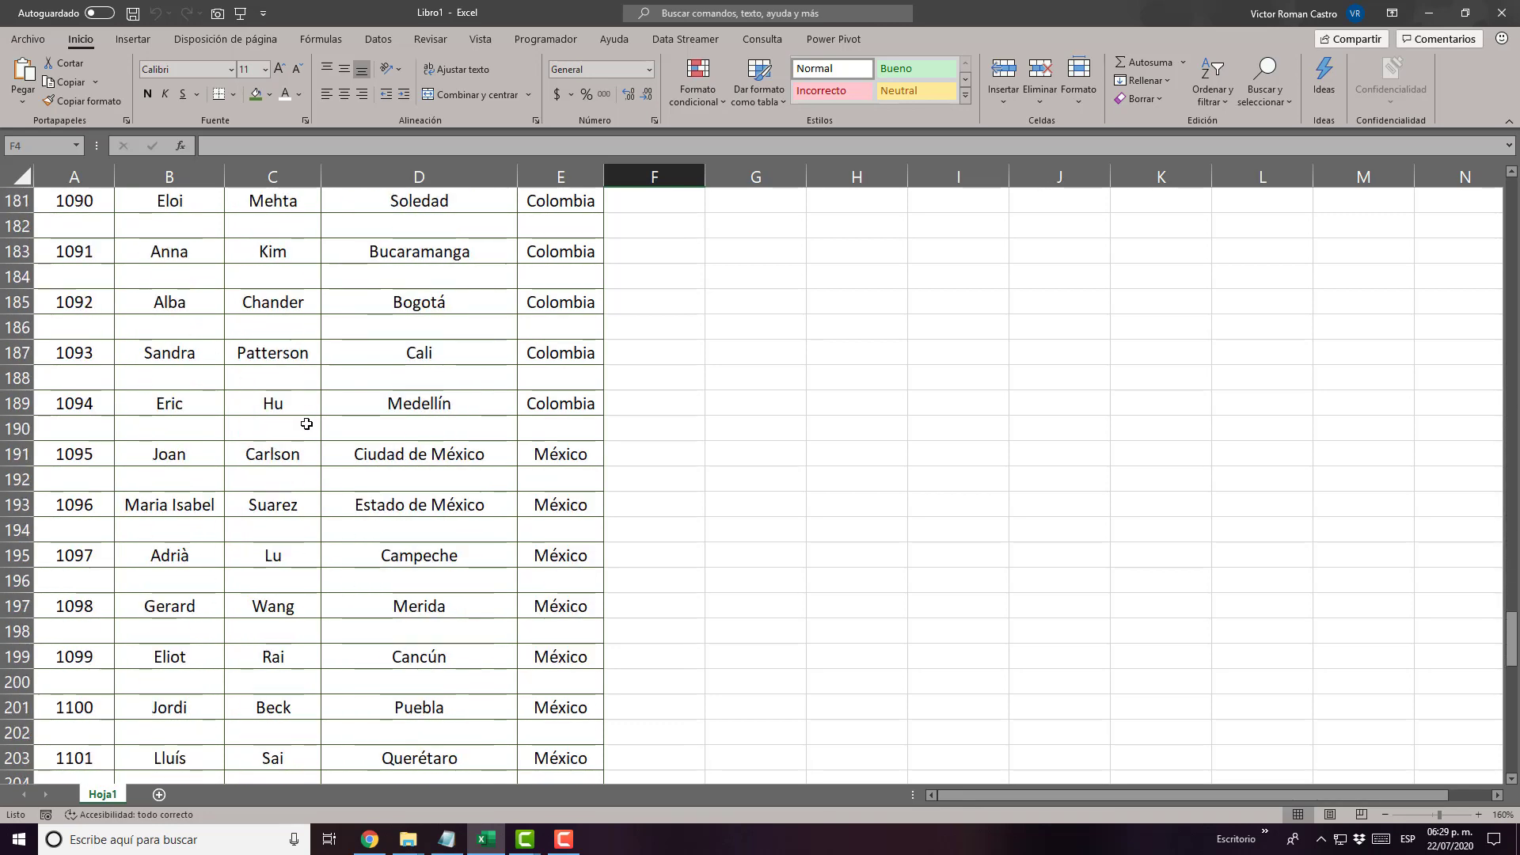
pyautogui.scroll(-2, 307, 424)
pyautogui.scroll(-3, 306, 424)
pyautogui.scroll(-4, 307, 424)
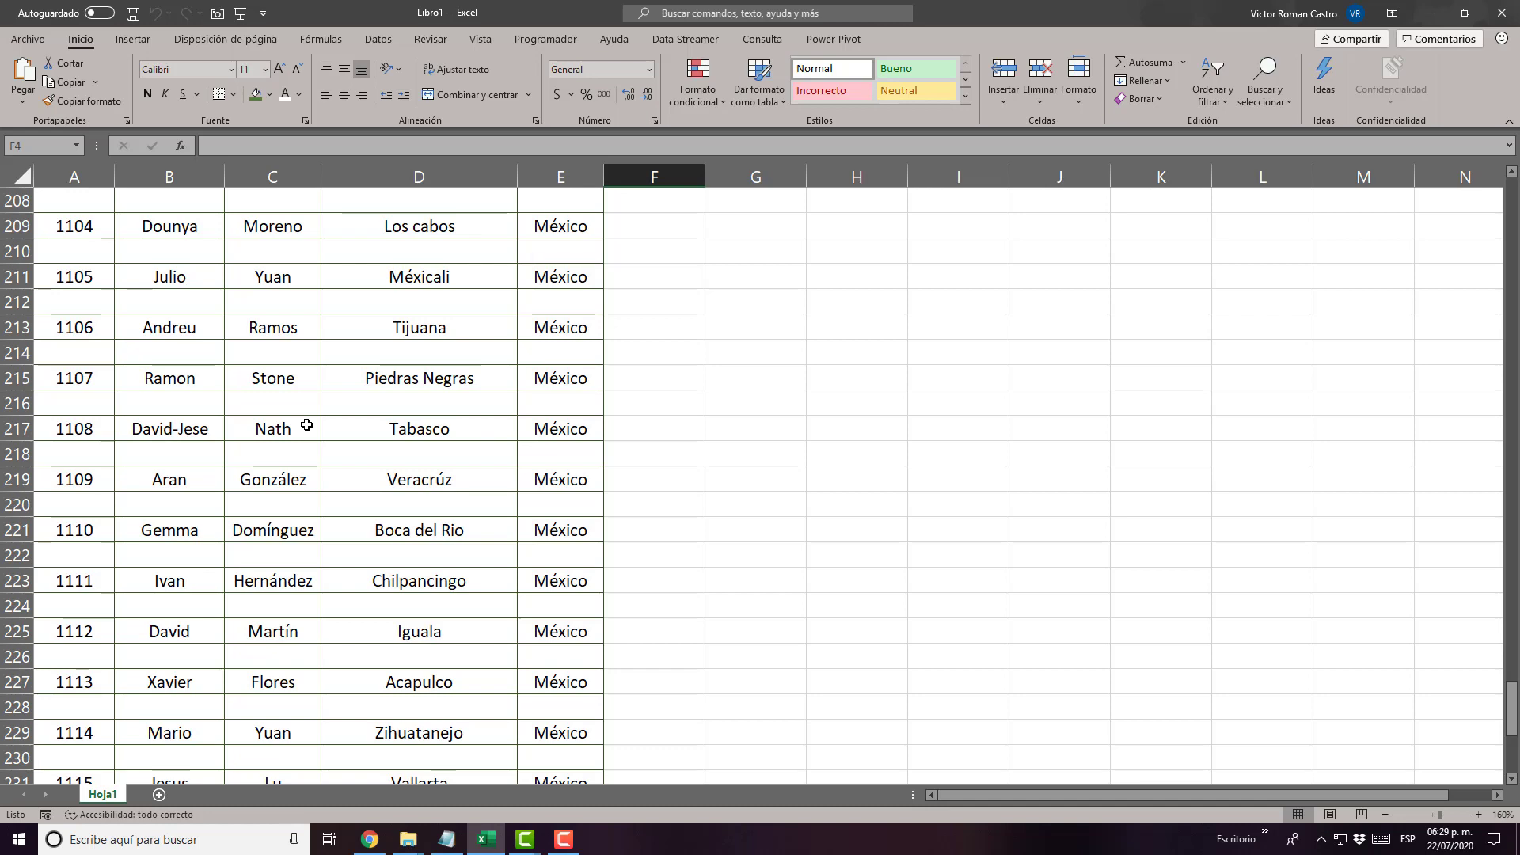
pyautogui.scroll(-4, 332, 443)
pyautogui.scroll(-7, 372, 463)
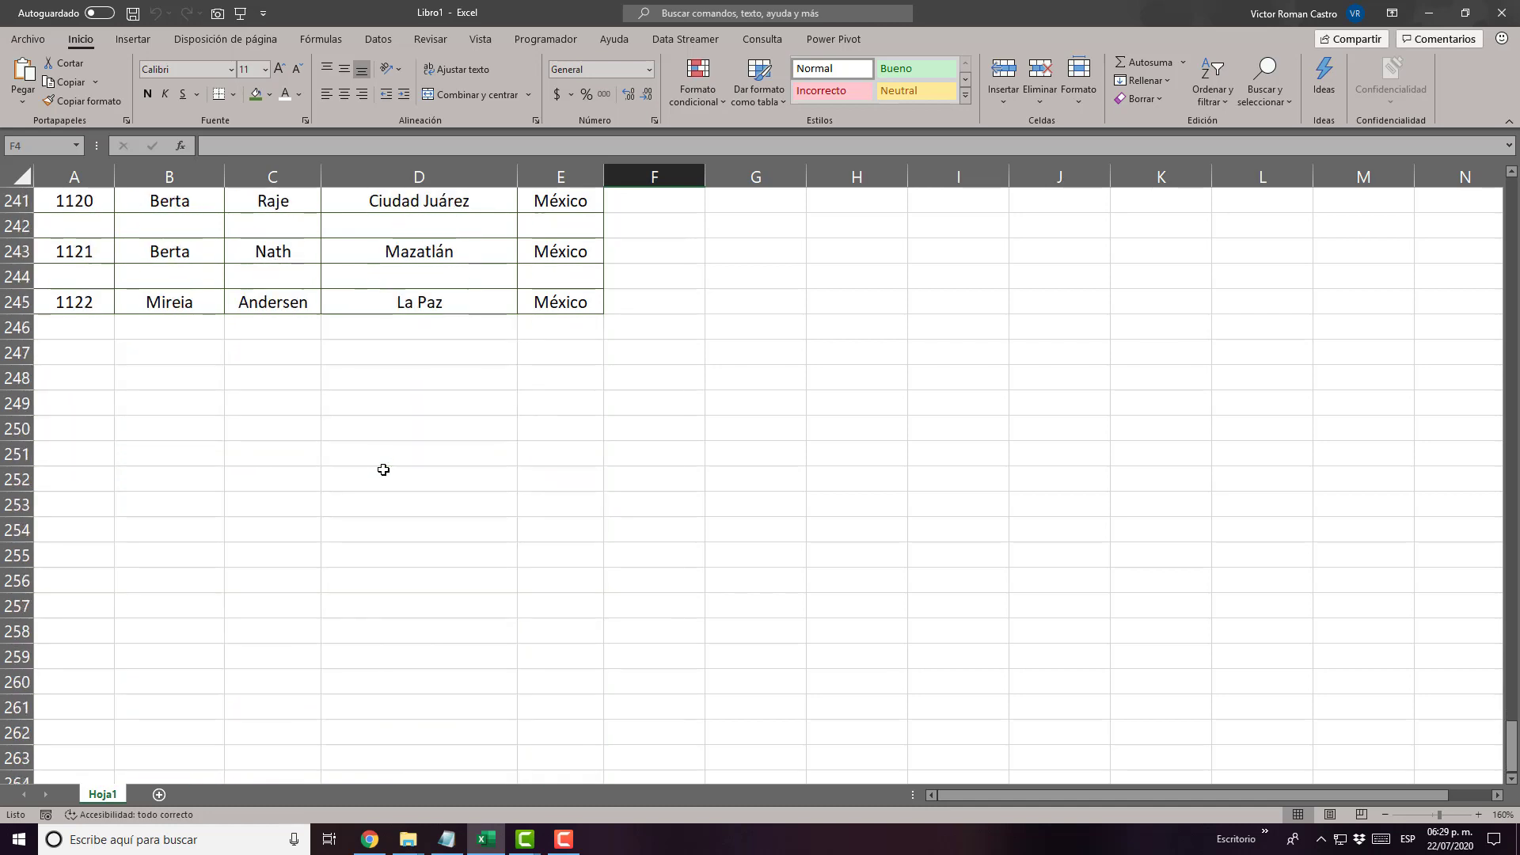
pyautogui.scroll(5, 384, 463)
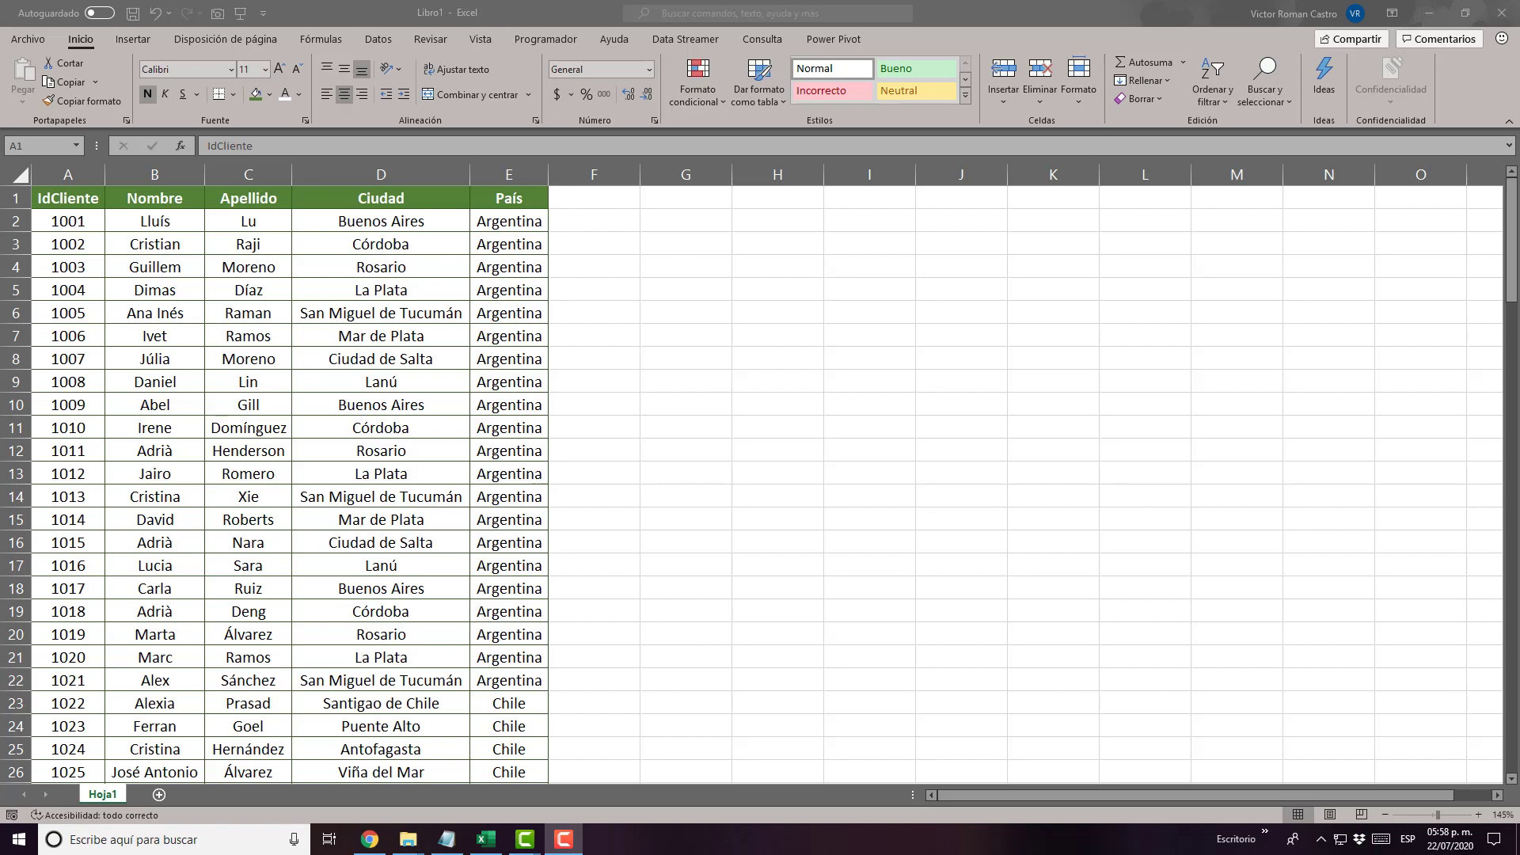
pyautogui.press('Right')
pyautogui.press('Down')
pyautogui.press('Down')
pyautogui.scroll(1, 274, 282)
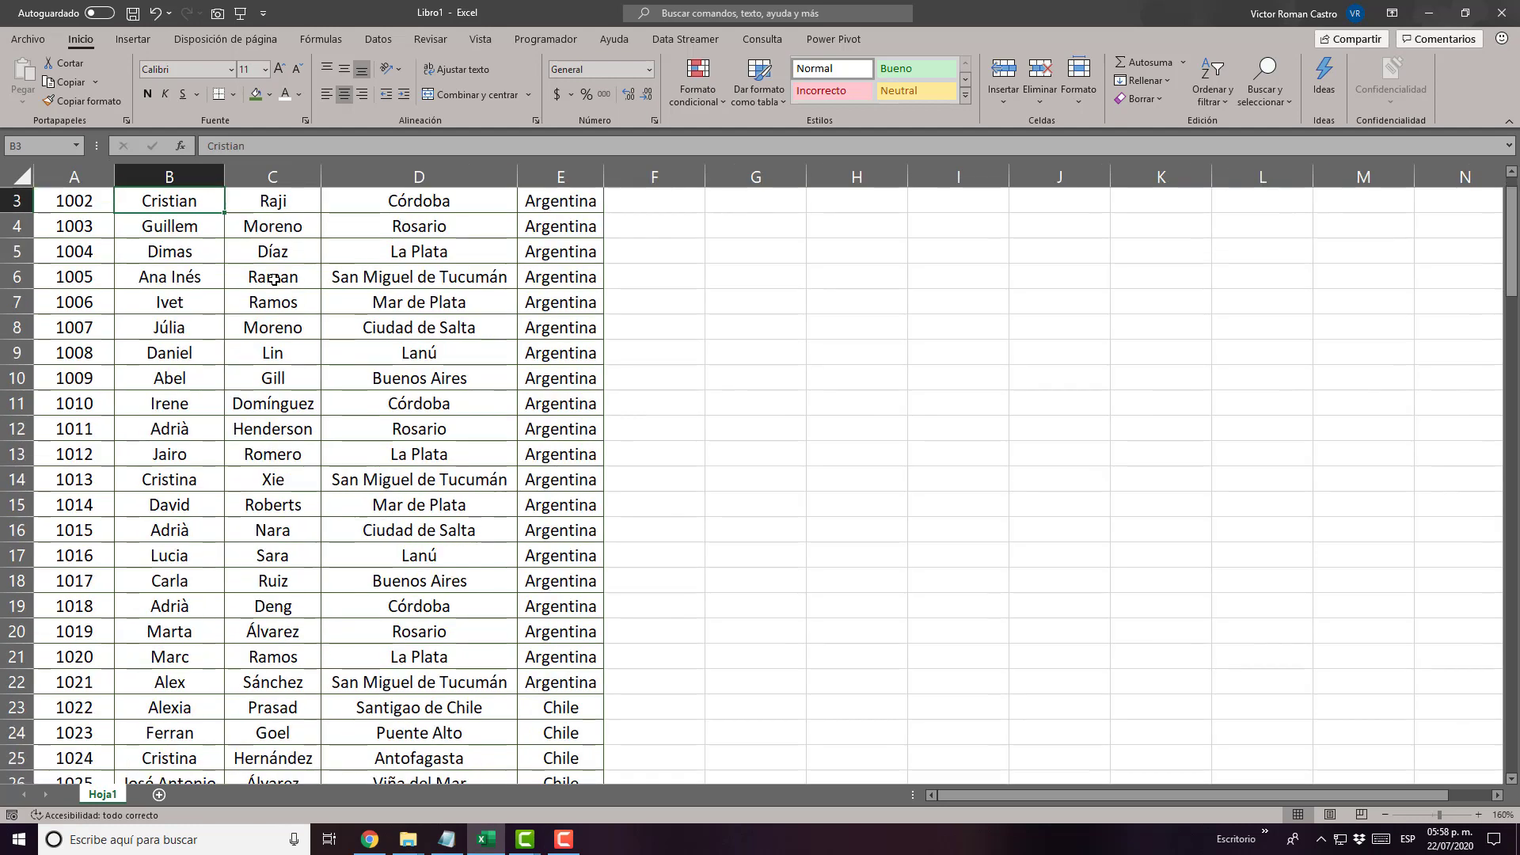
pyautogui.scroll(1, 273, 278)
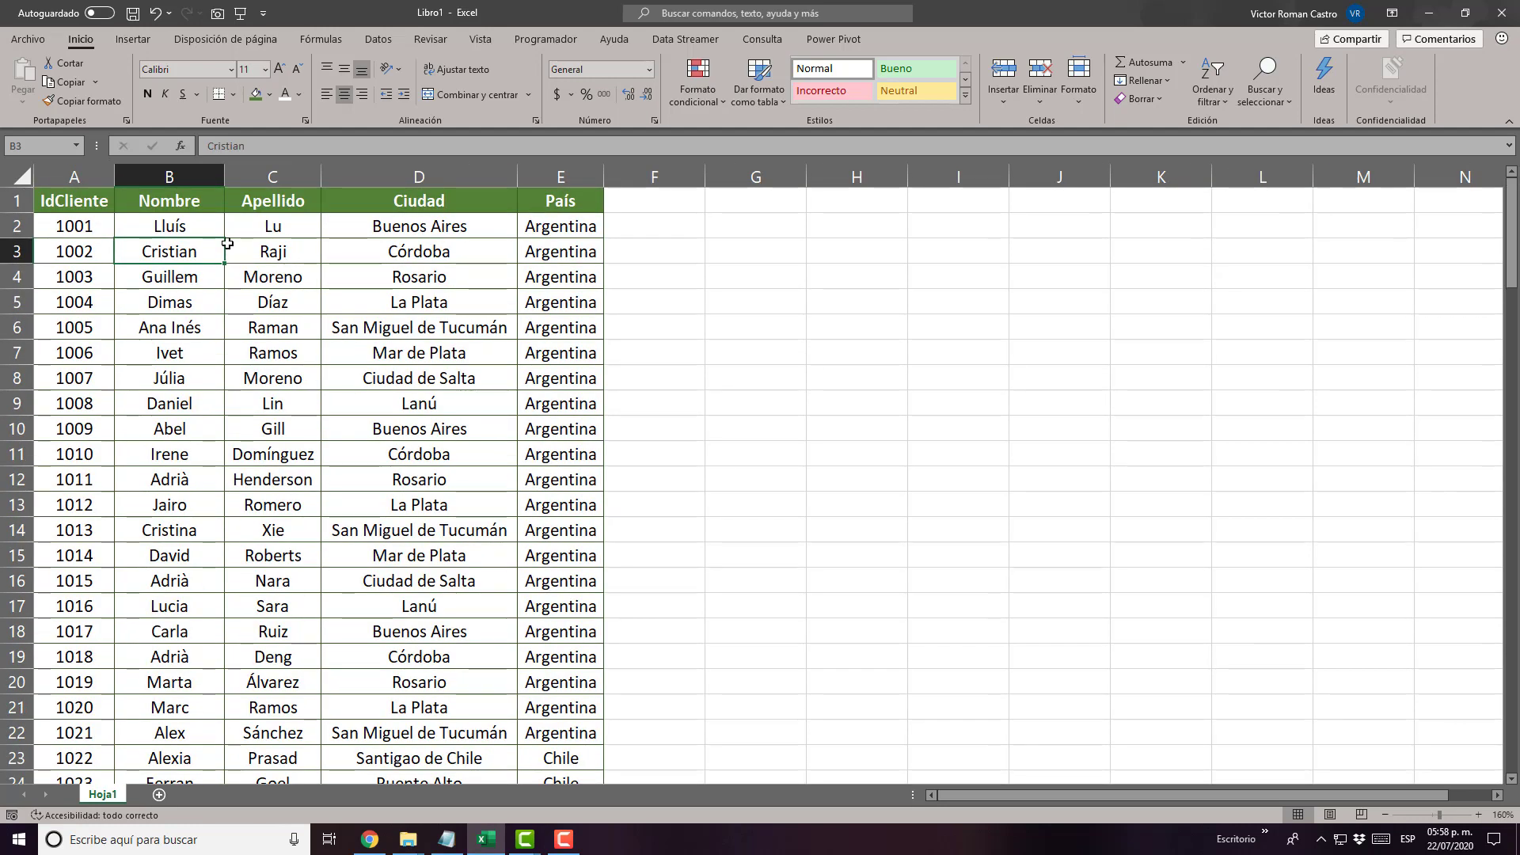
pyautogui.scroll(-4, 223, 247)
pyautogui.scroll(-9, 217, 475)
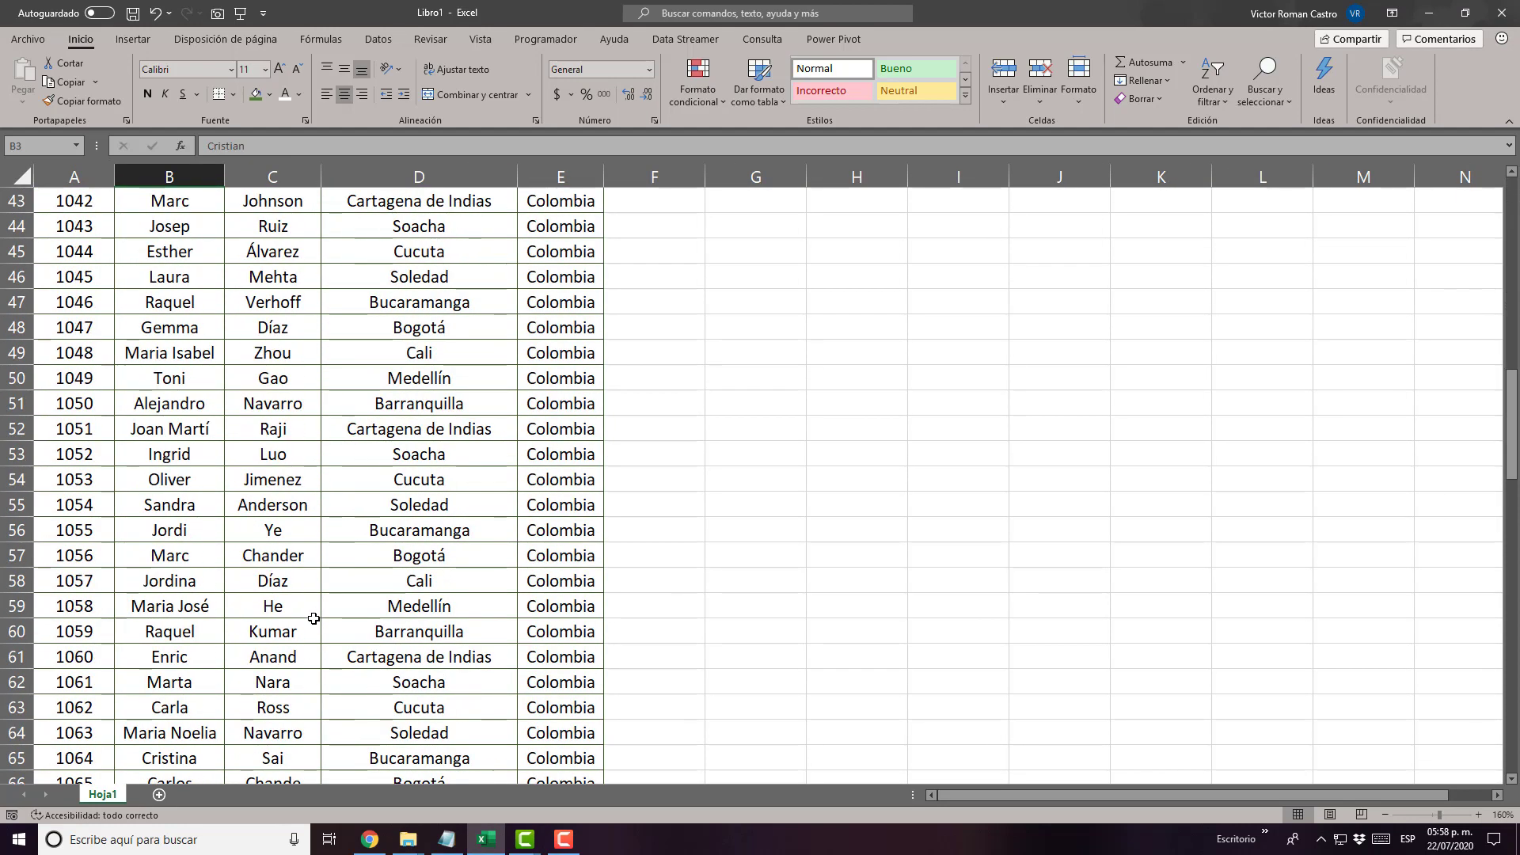
pyautogui.scroll(-6, 210, 593)
pyautogui.scroll(-6, 206, 586)
pyautogui.scroll(-5, 237, 649)
pyautogui.click(250, 677)
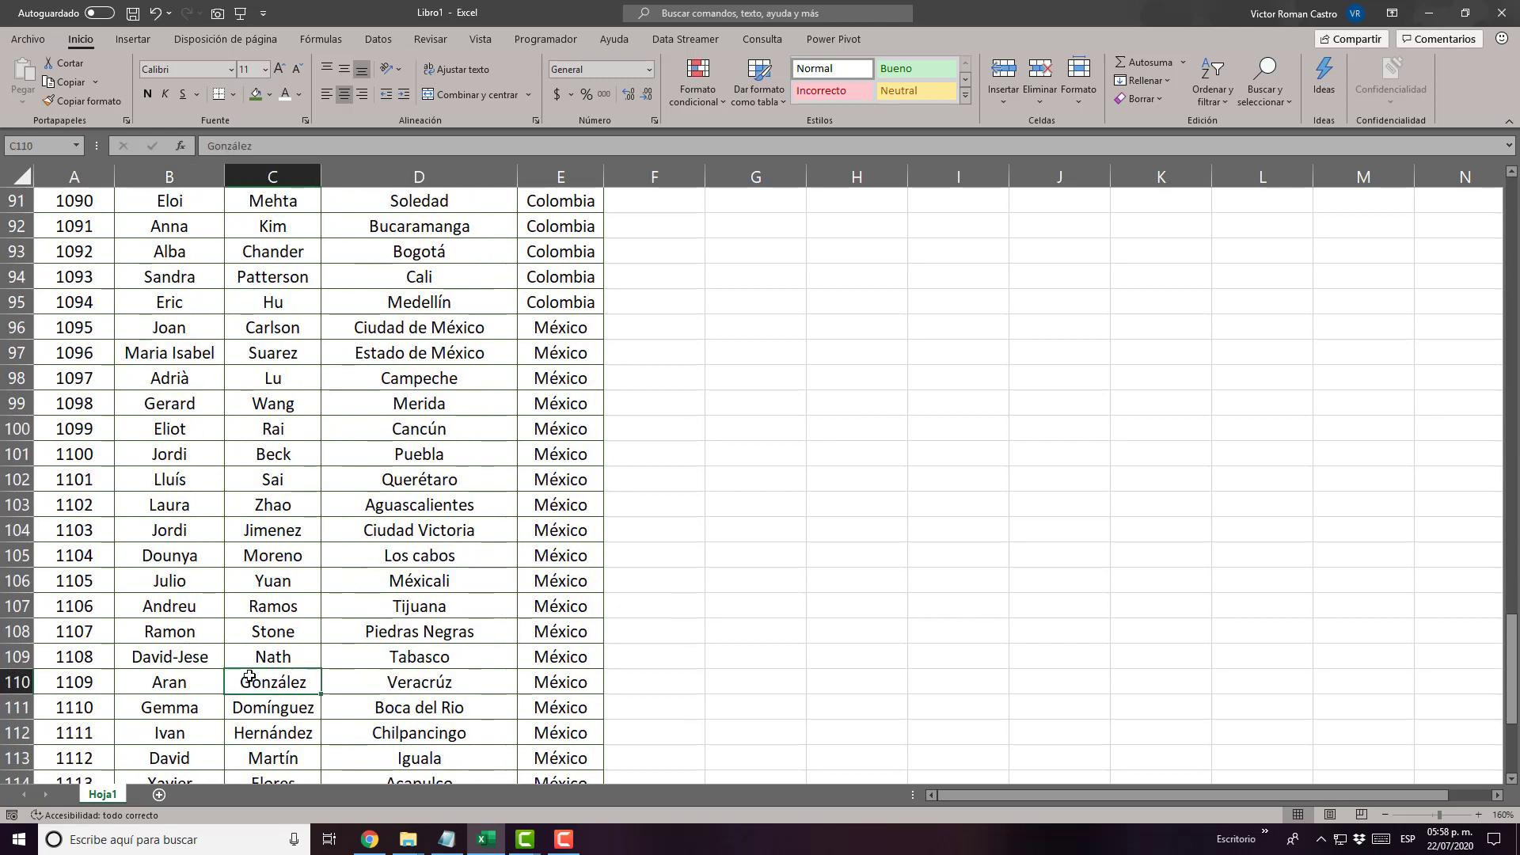
pyautogui.scroll(-3, 250, 676)
pyautogui.hotkey('ctrl', 'Home')
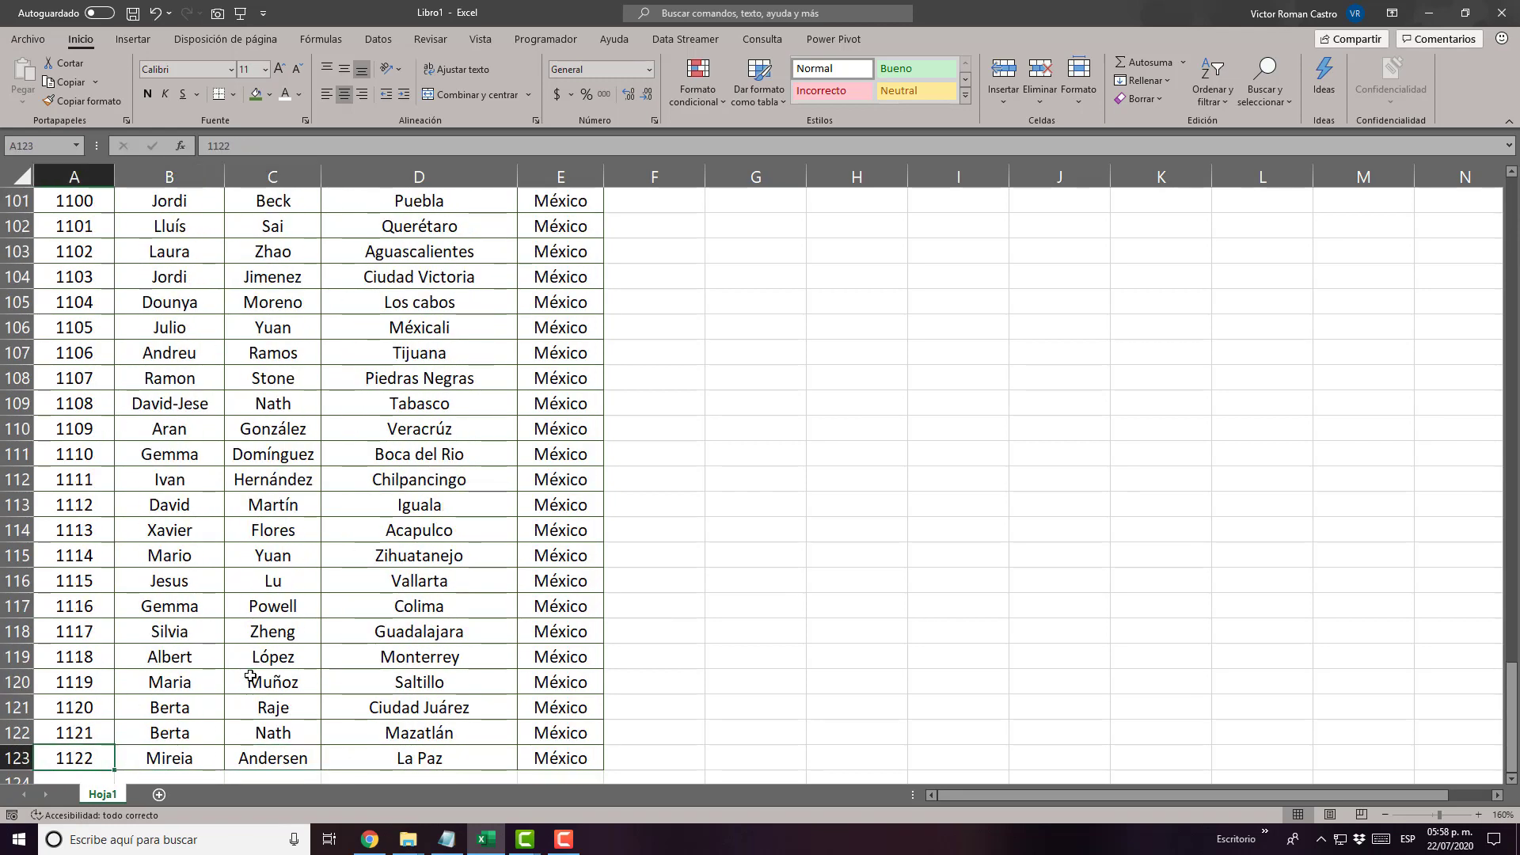
pyautogui.hotkey('ctrl', 'Down')
pyautogui.hotkey('ctrl', 'Up')
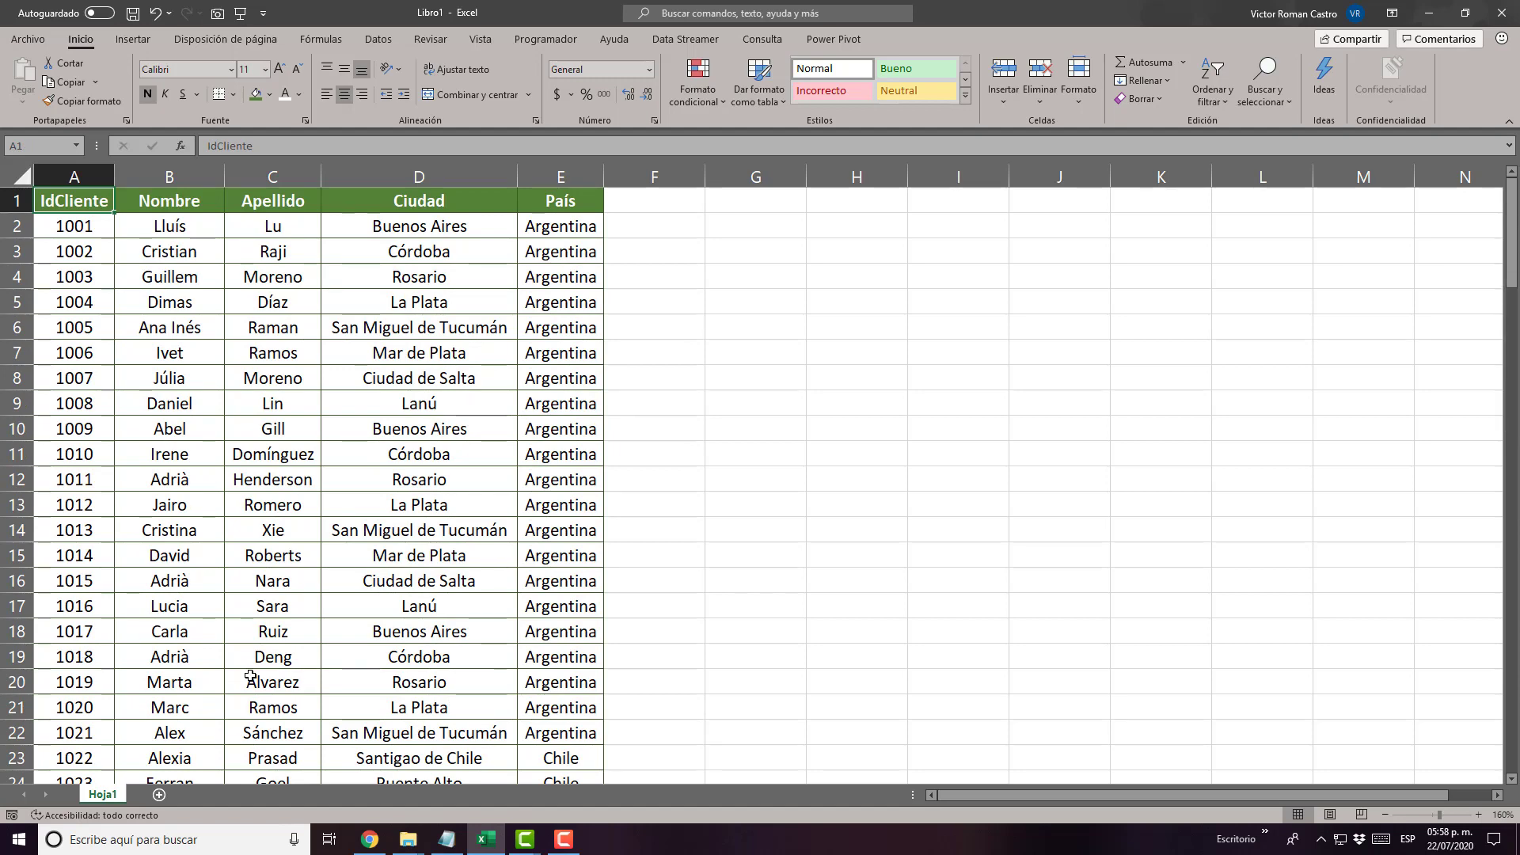
pyautogui.press('Down')
pyautogui.hotkey('ctrl', 'Down')
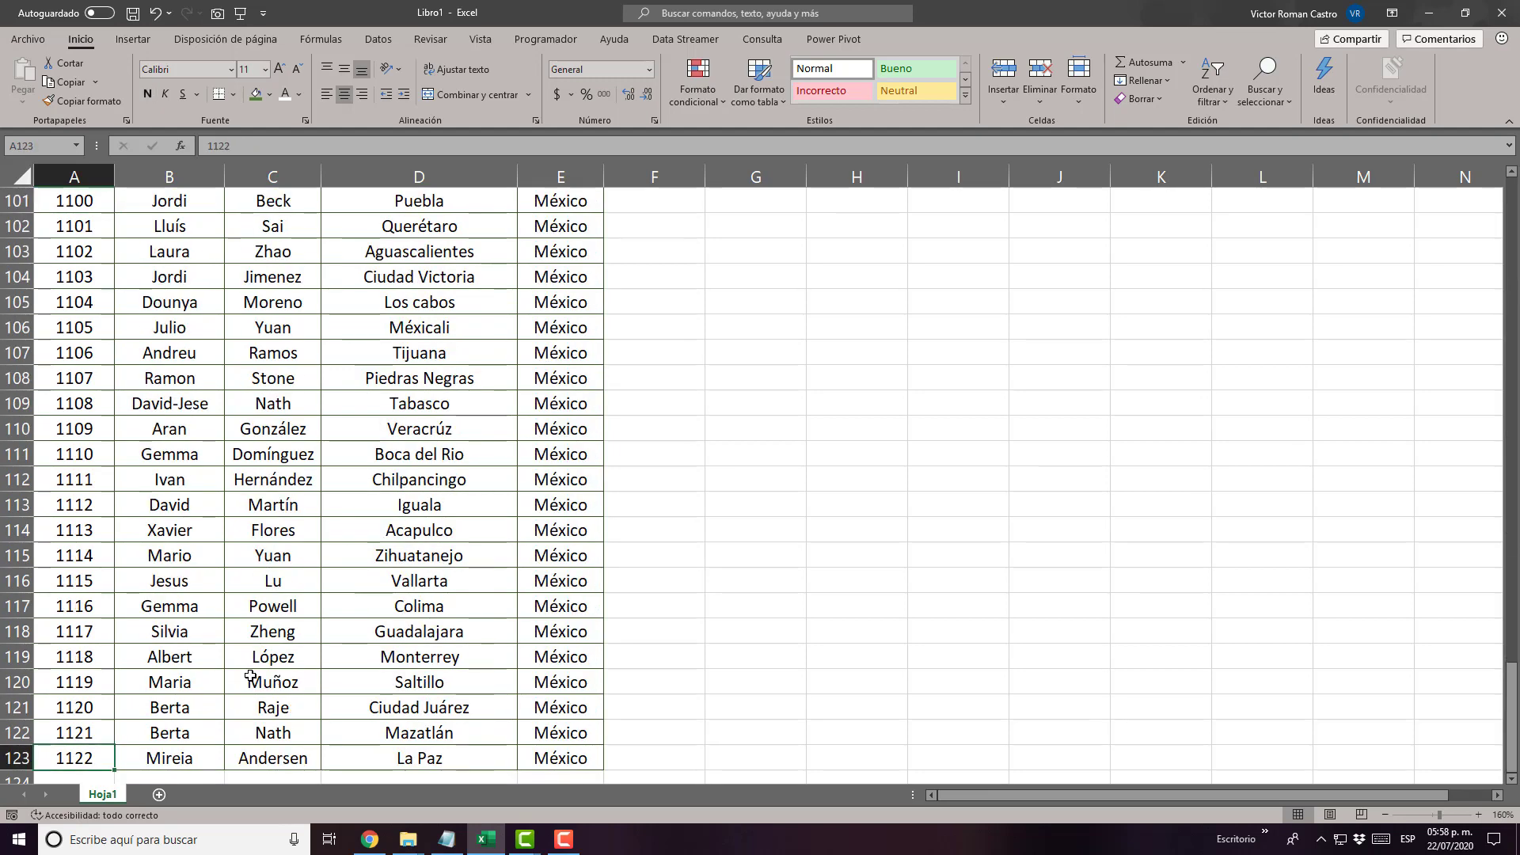
pyautogui.hotkey('ctrl', 'Up')
pyautogui.hotkey('ctrl', 'Down')
pyautogui.hotkey('ctrl', 'Up')
pyautogui.press('Down')
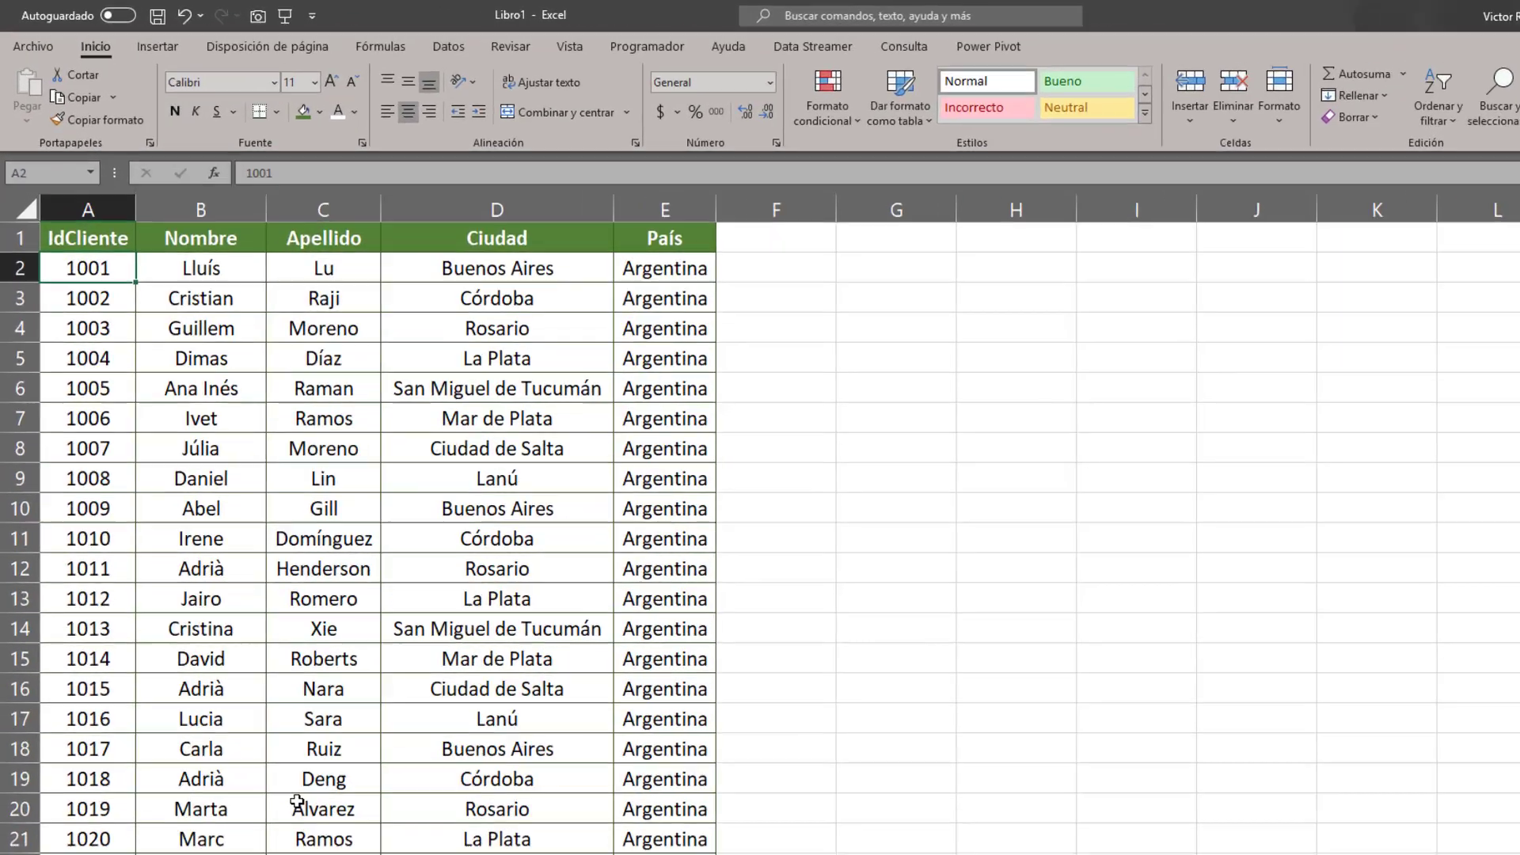
pyautogui.press('Down')
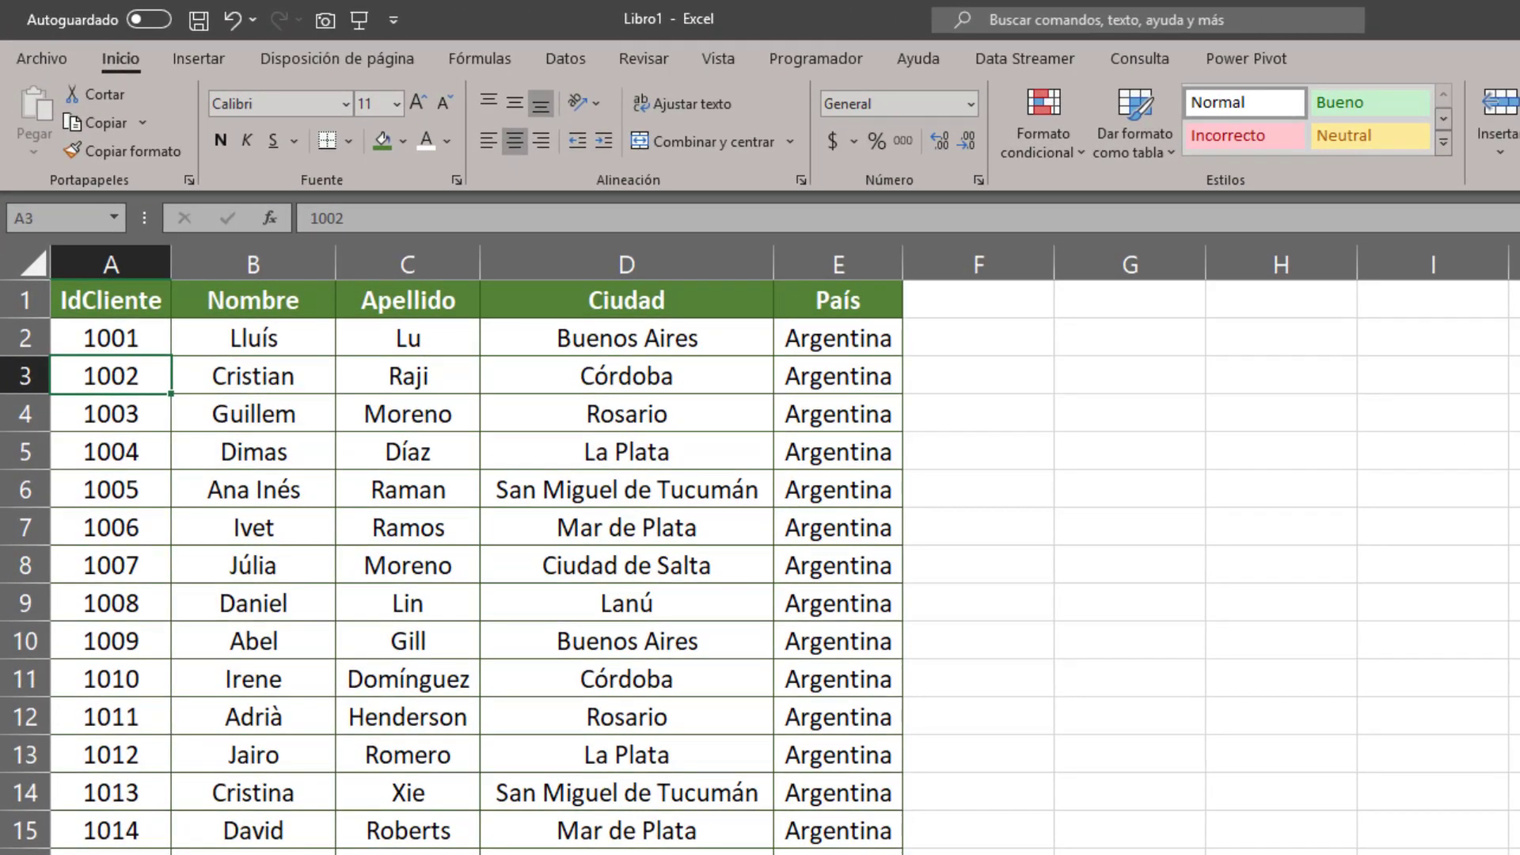
pyautogui.press('Up')
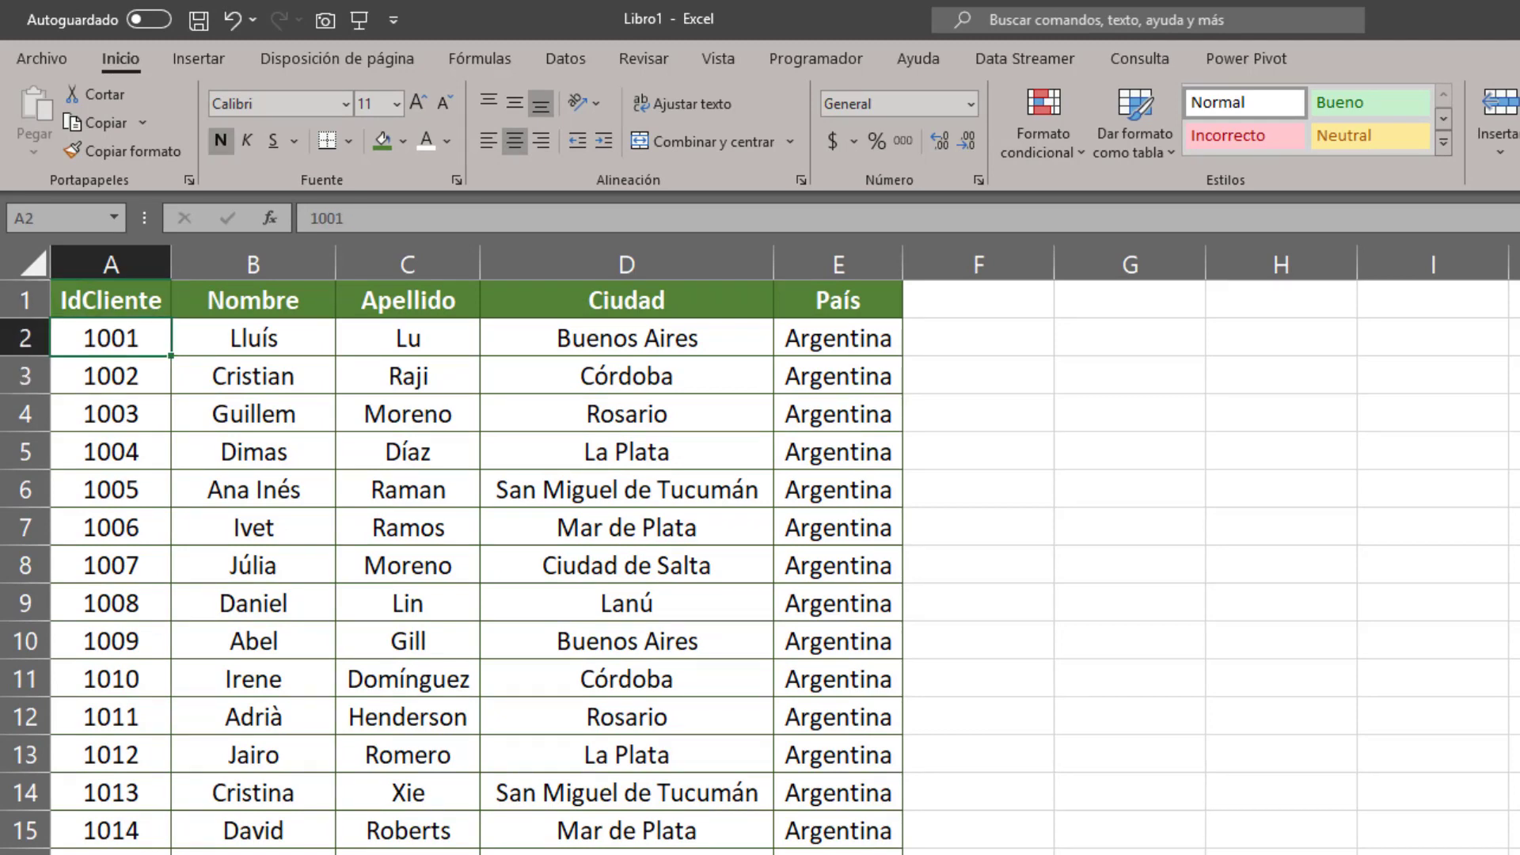
pyautogui.hotkey('ctrl', 'Down')
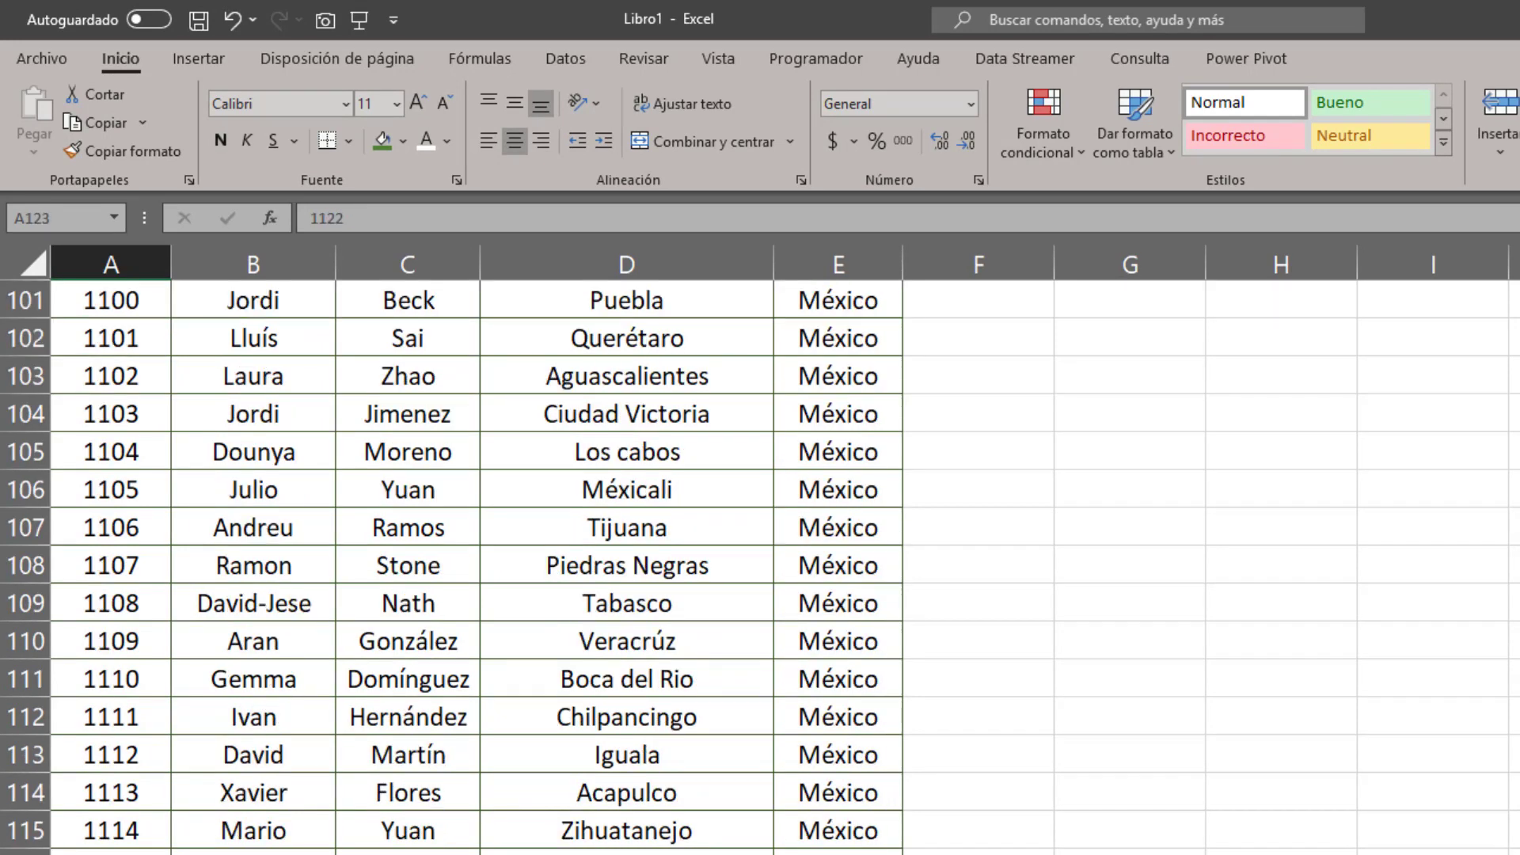
pyautogui.hotkey('ctrl', 'Up')
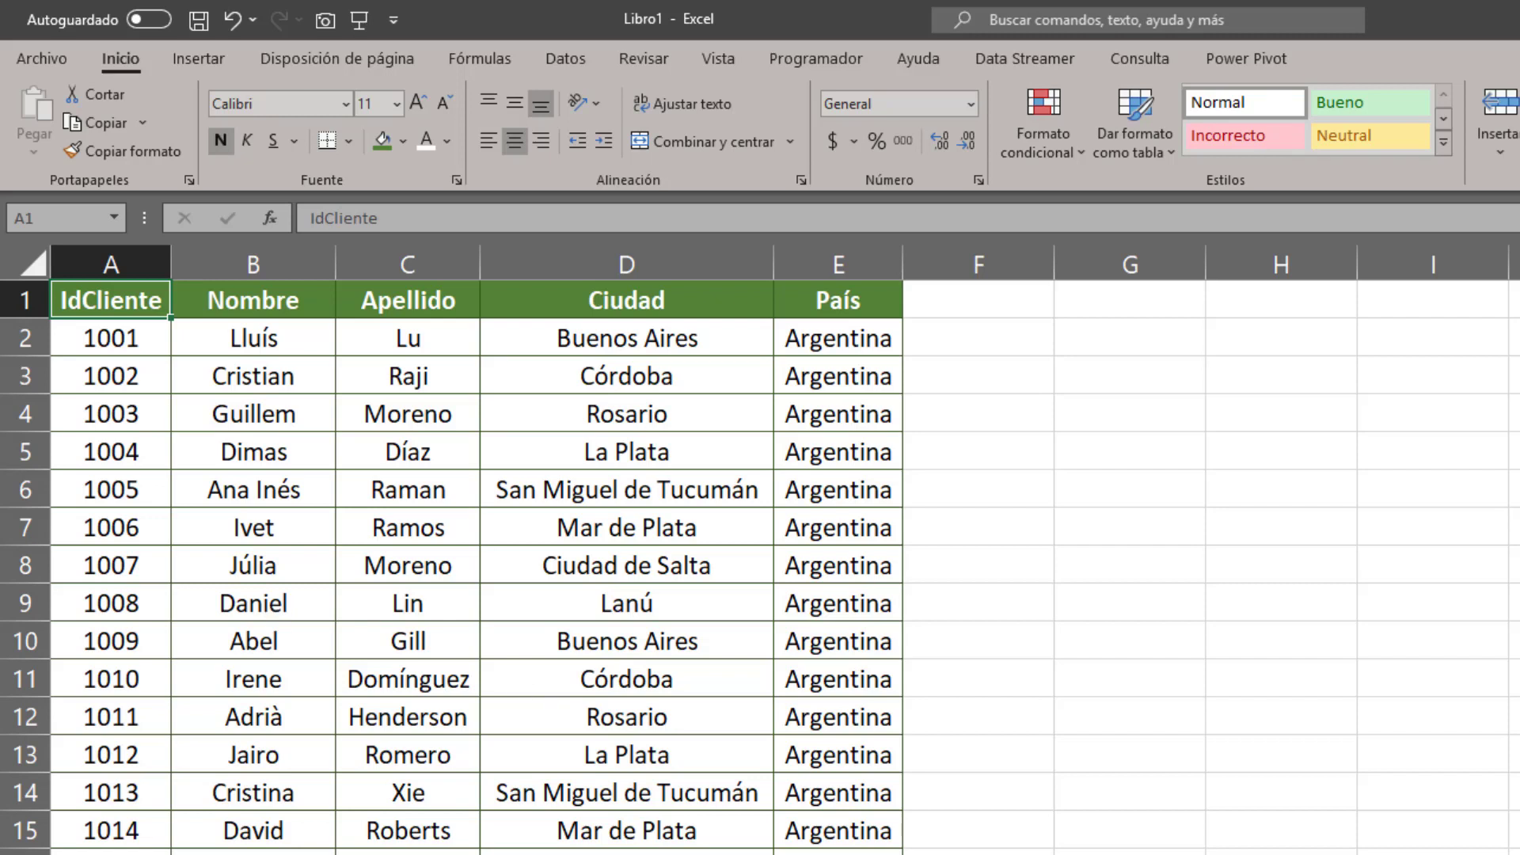
# - Insert blank rows above records 1002 and 1003 from the row context menu
pyautogui.click(28, 373)
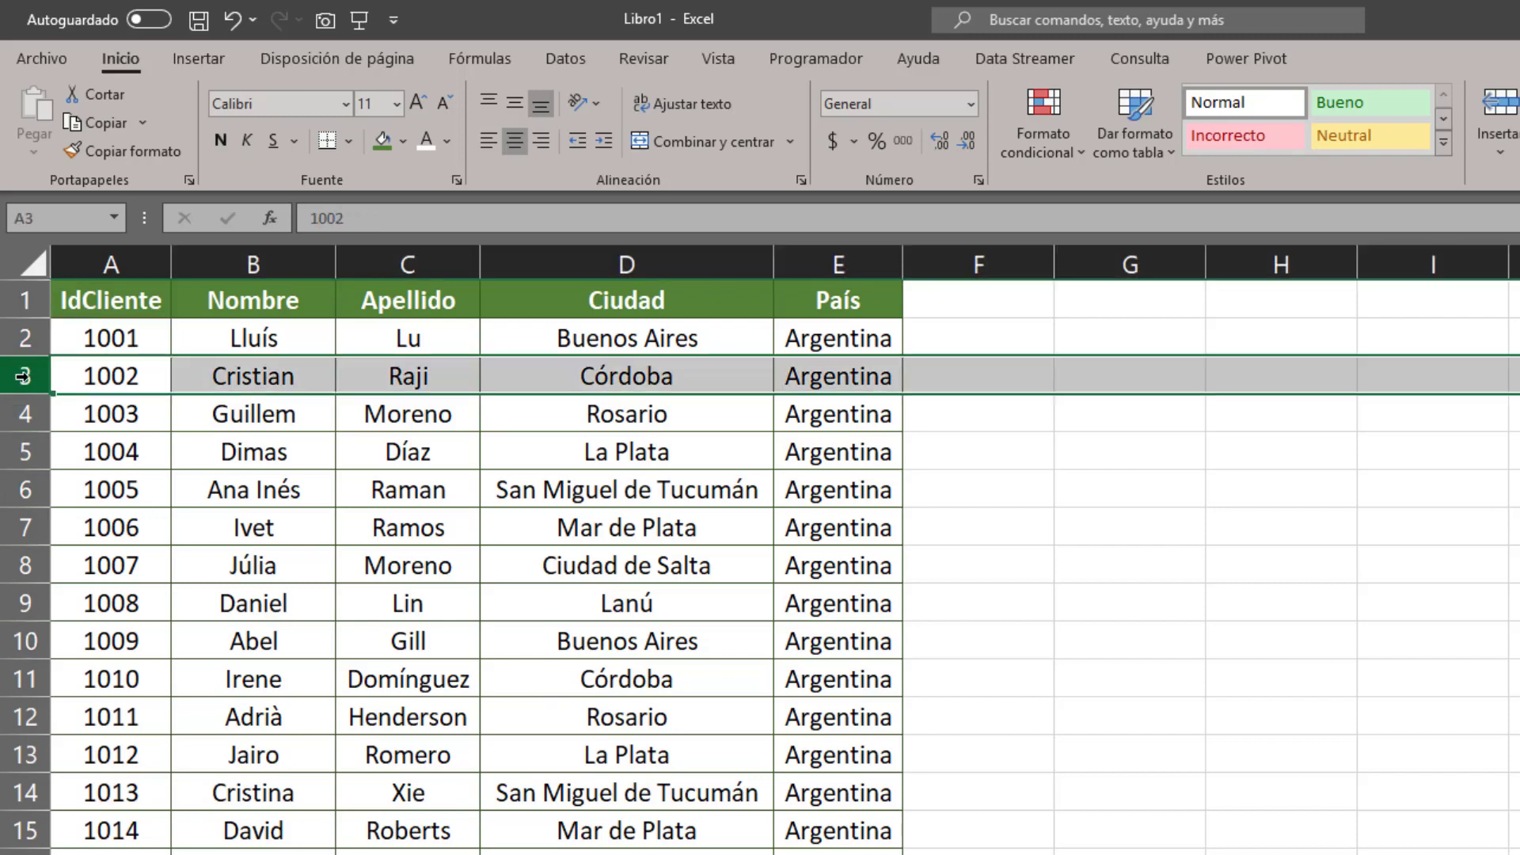
pyautogui.rightClick(23, 376)
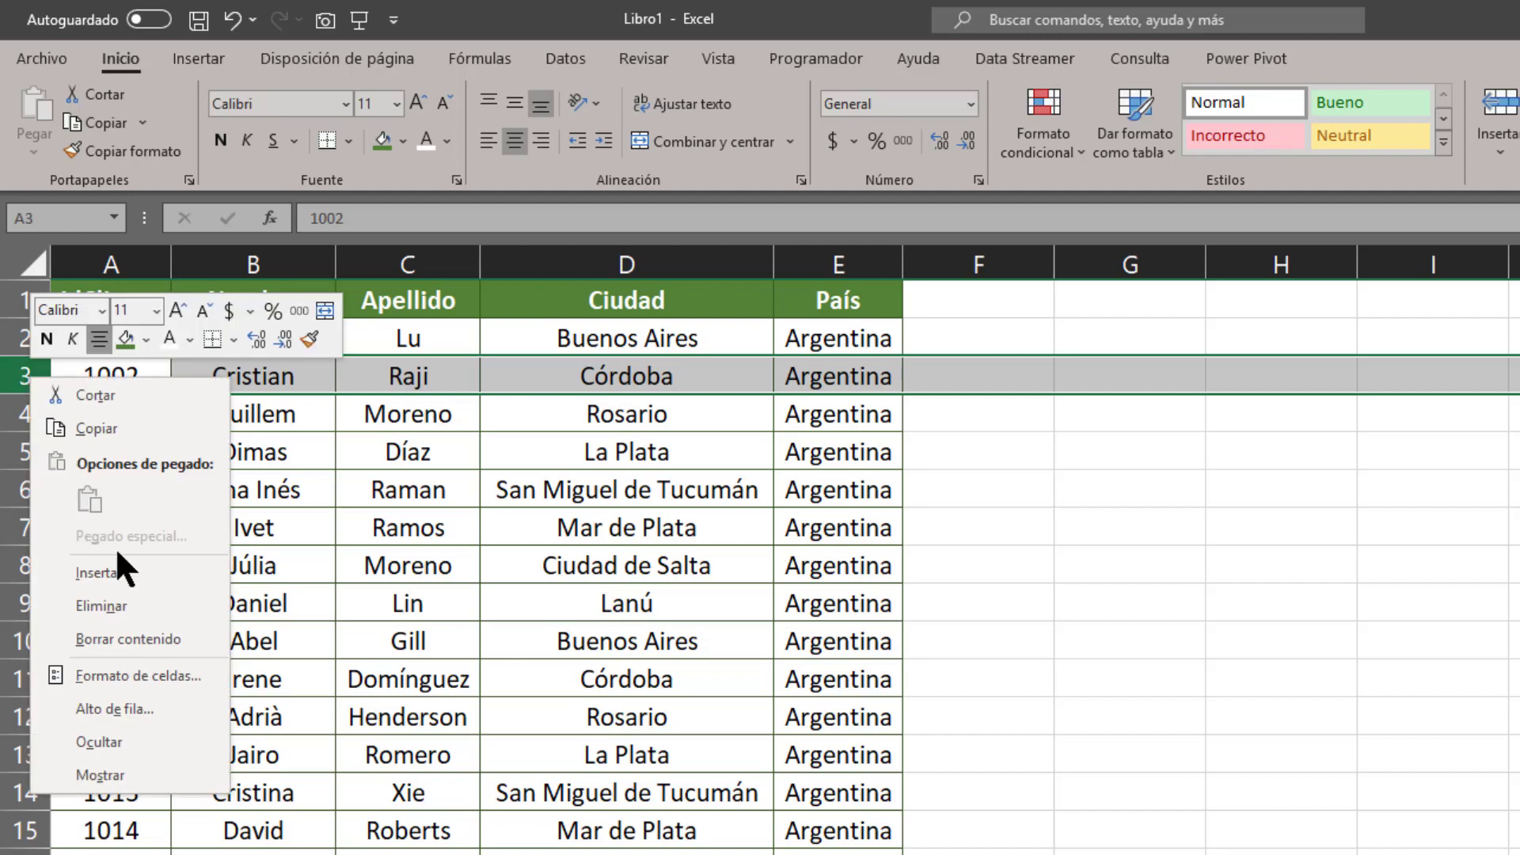
pyautogui.click(154, 569)
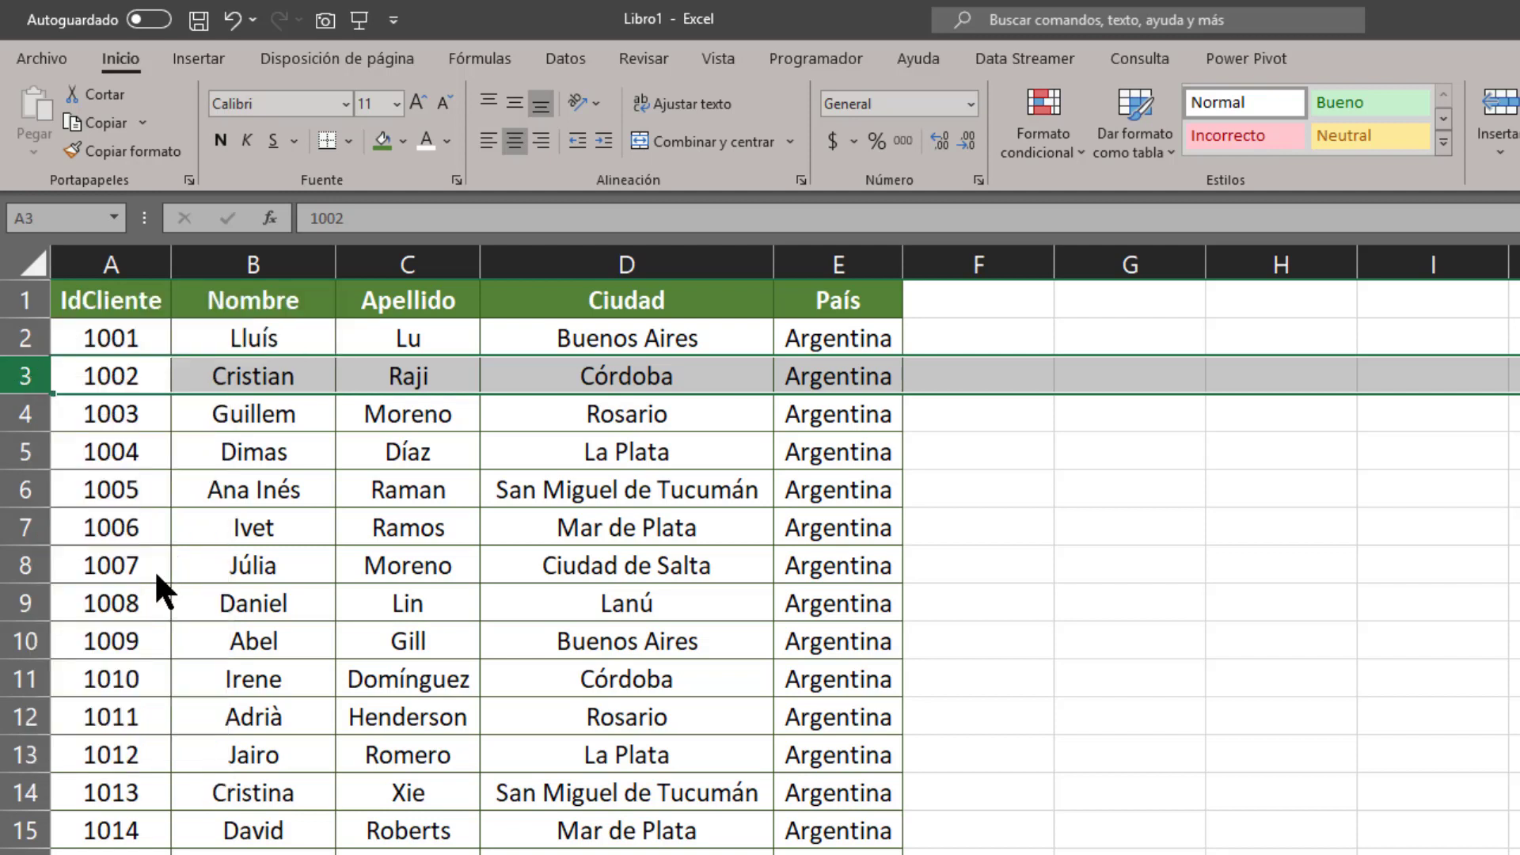
pyautogui.click(28, 452)
pyautogui.rightClick(33, 455)
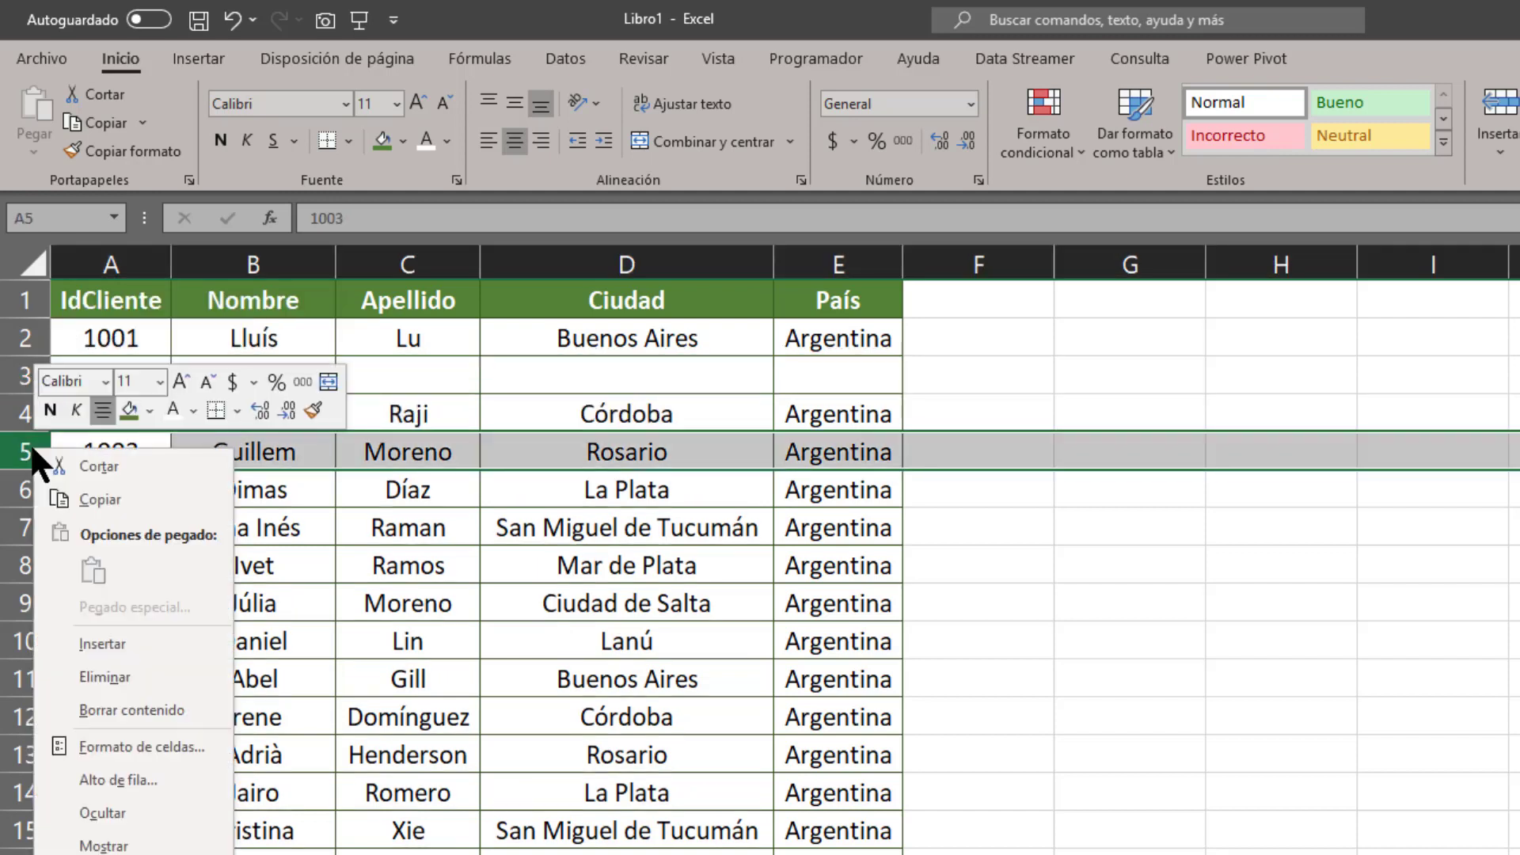
pyautogui.click(123, 643)
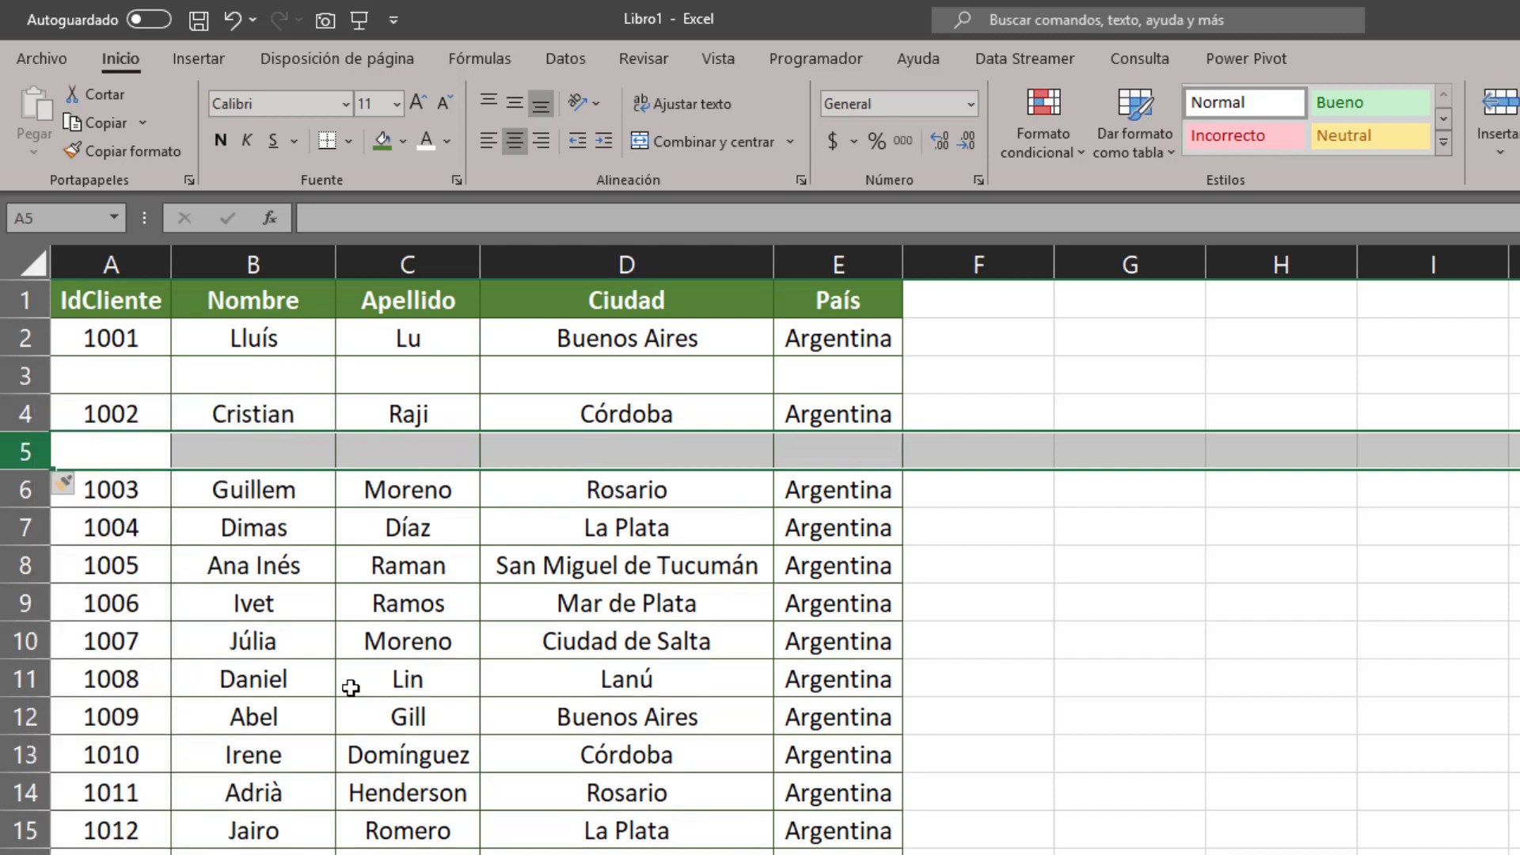
# - Insert blank rows above records 1004, 1005, 1006 and 1007 with Ctrl+Plus
pyautogui.click(25, 537)
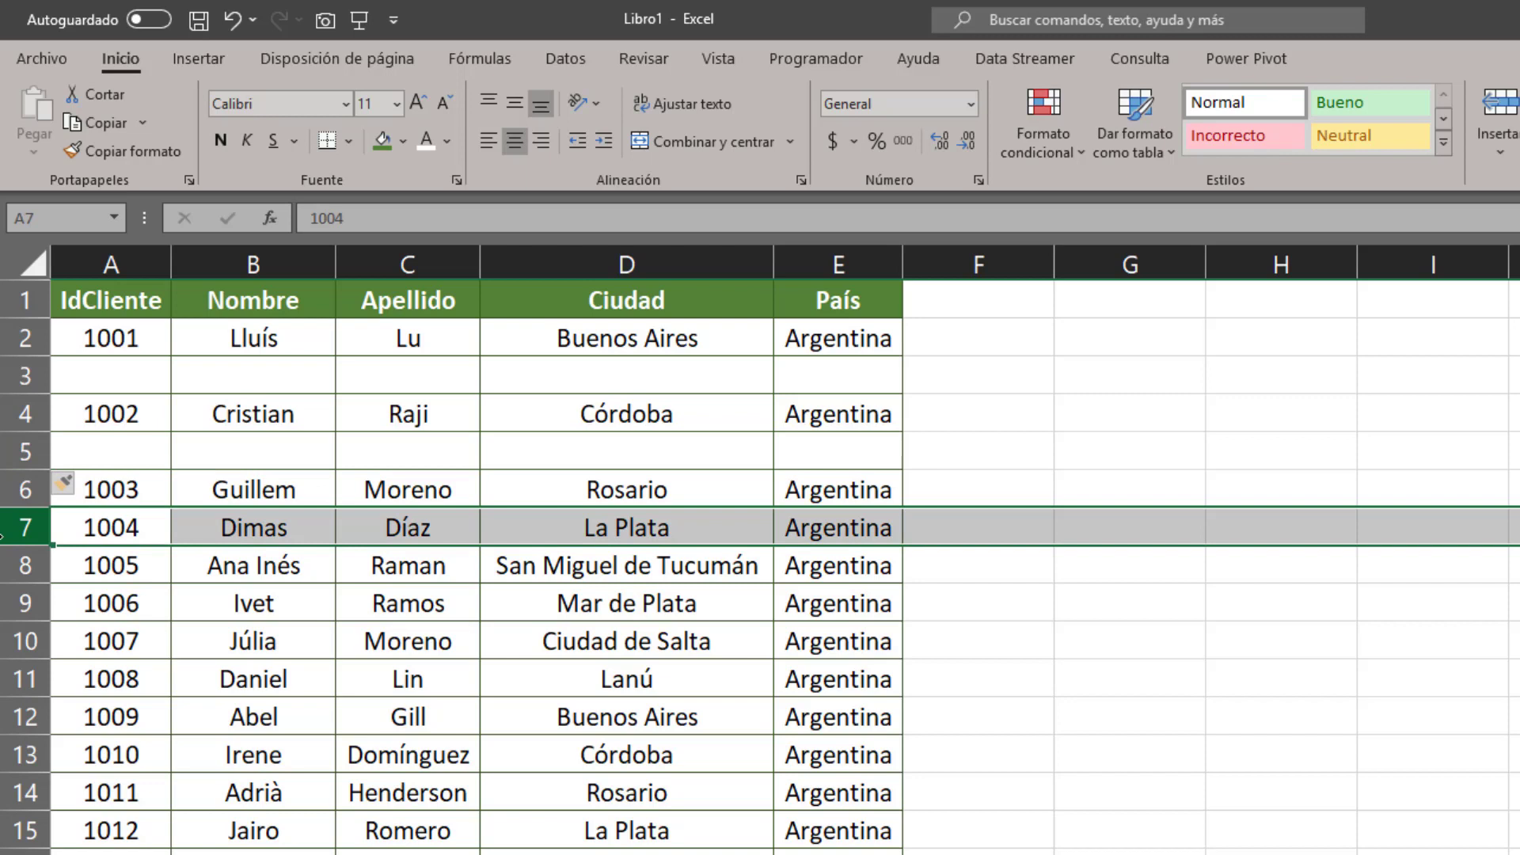
pyautogui.hotkey('ctrl', '+')
pyautogui.click(8, 607)
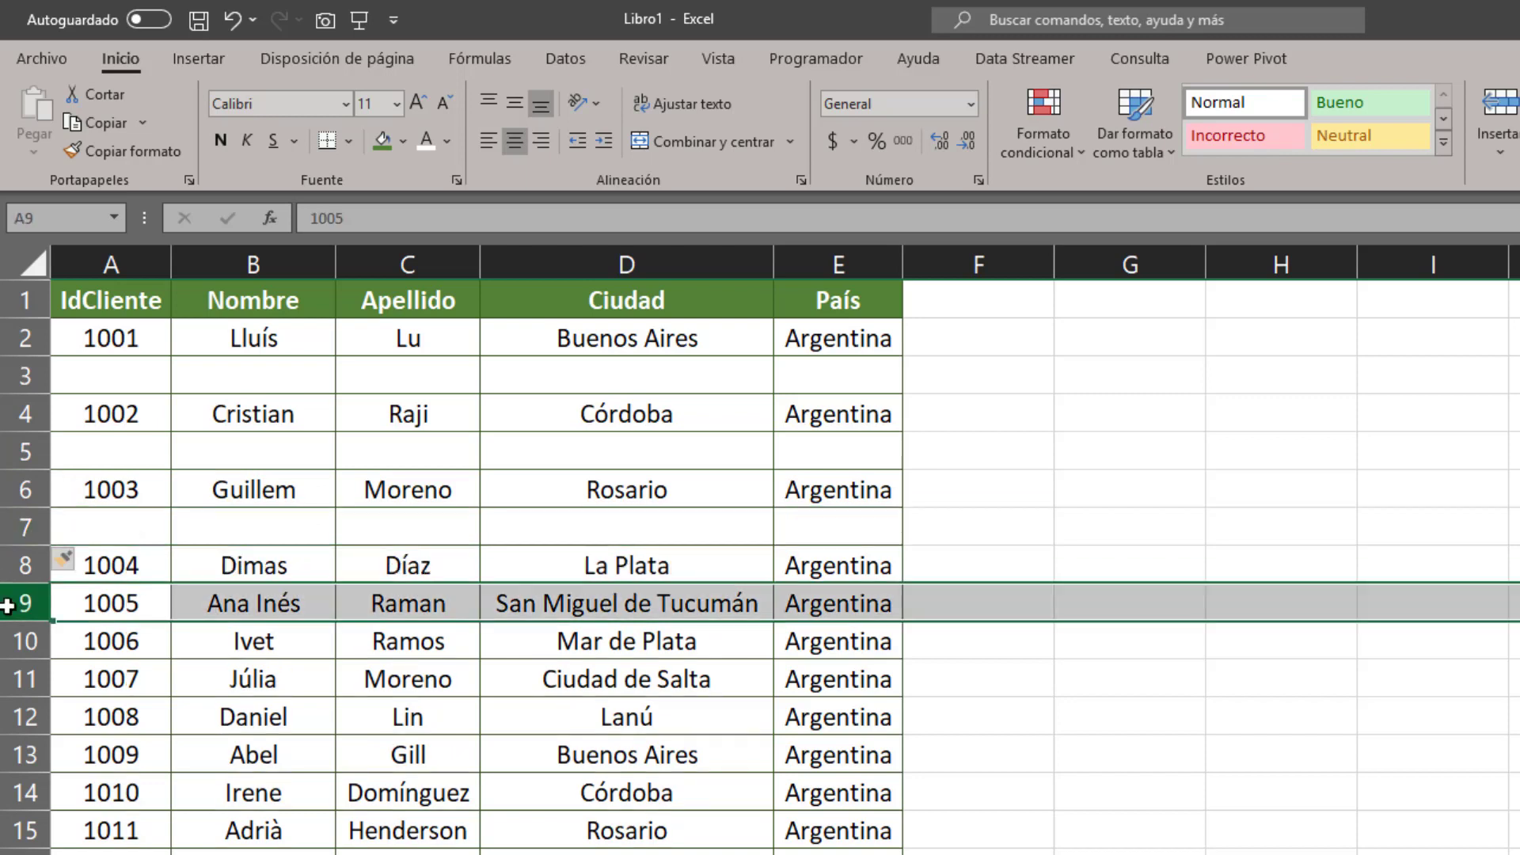
pyautogui.hotkey('ctrl', '+')
pyautogui.click(8, 679)
pyautogui.hotkey('ctrl', '+')
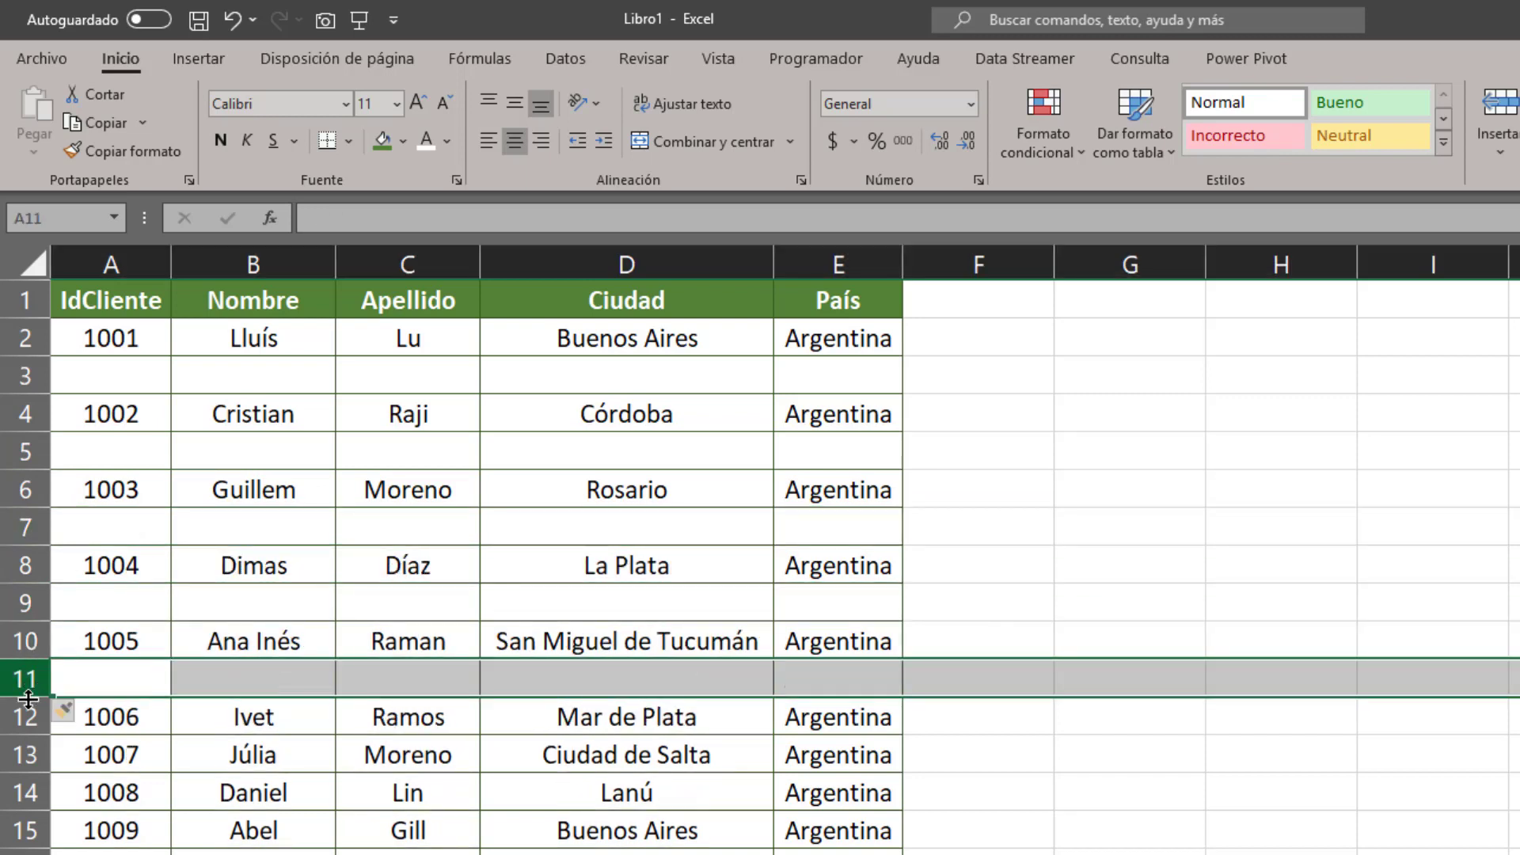
pyautogui.click(9, 753)
pyautogui.hotkey('ctrl', '+')
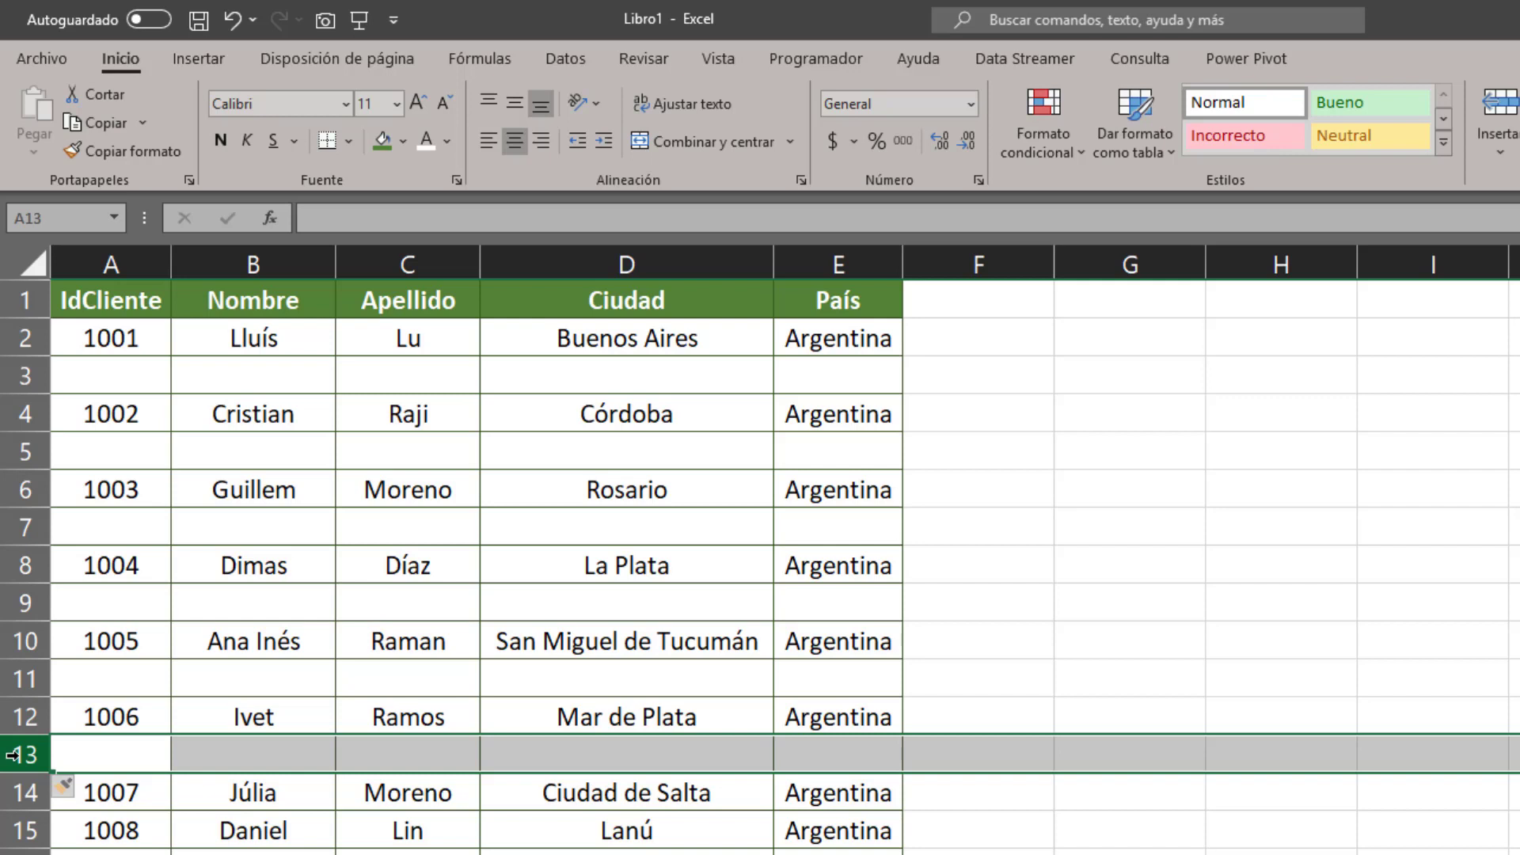
# - Remove the inserted blank rows so the records are contiguous again
pyautogui.hotkey('ctrl', '-')
pyautogui.press('Up')
pyautogui.press('Up')
pyautogui.hotkey('ctrl', 'y')
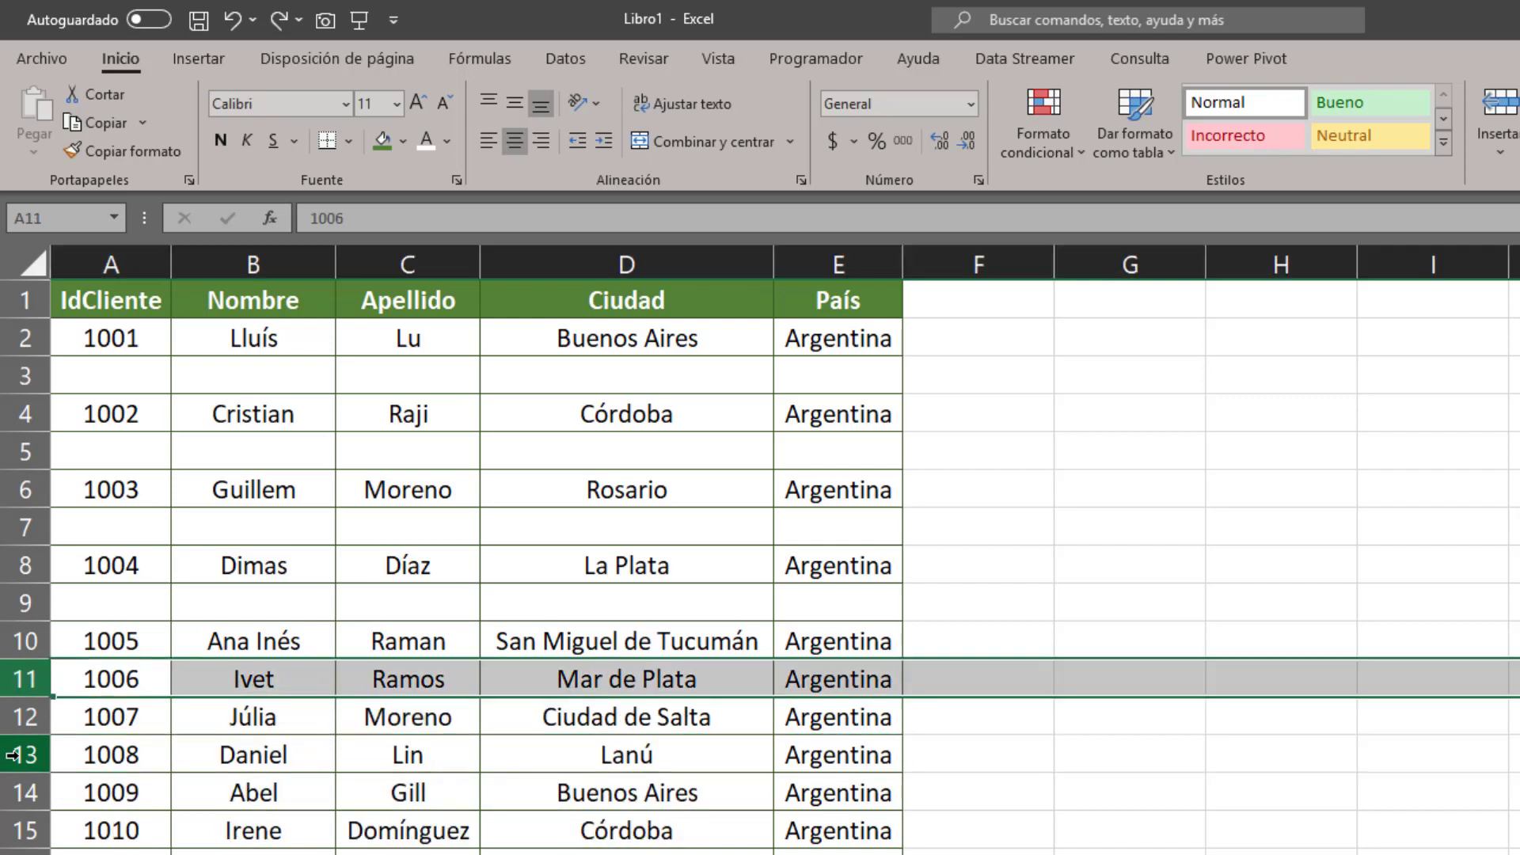
pyautogui.press('Up')
pyautogui.press('Up')
pyautogui.hotkey('ctrl', 'y')
pyautogui.press('Up')
pyautogui.press('Up')
pyautogui.hotkey('ctrl', 'y')
pyautogui.press('Up')
pyautogui.press('Up')
pyautogui.hotkey('ctrl', 'y')
pyautogui.press('Up')
pyautogui.press('Up')
pyautogui.hotkey('ctrl', 'y')
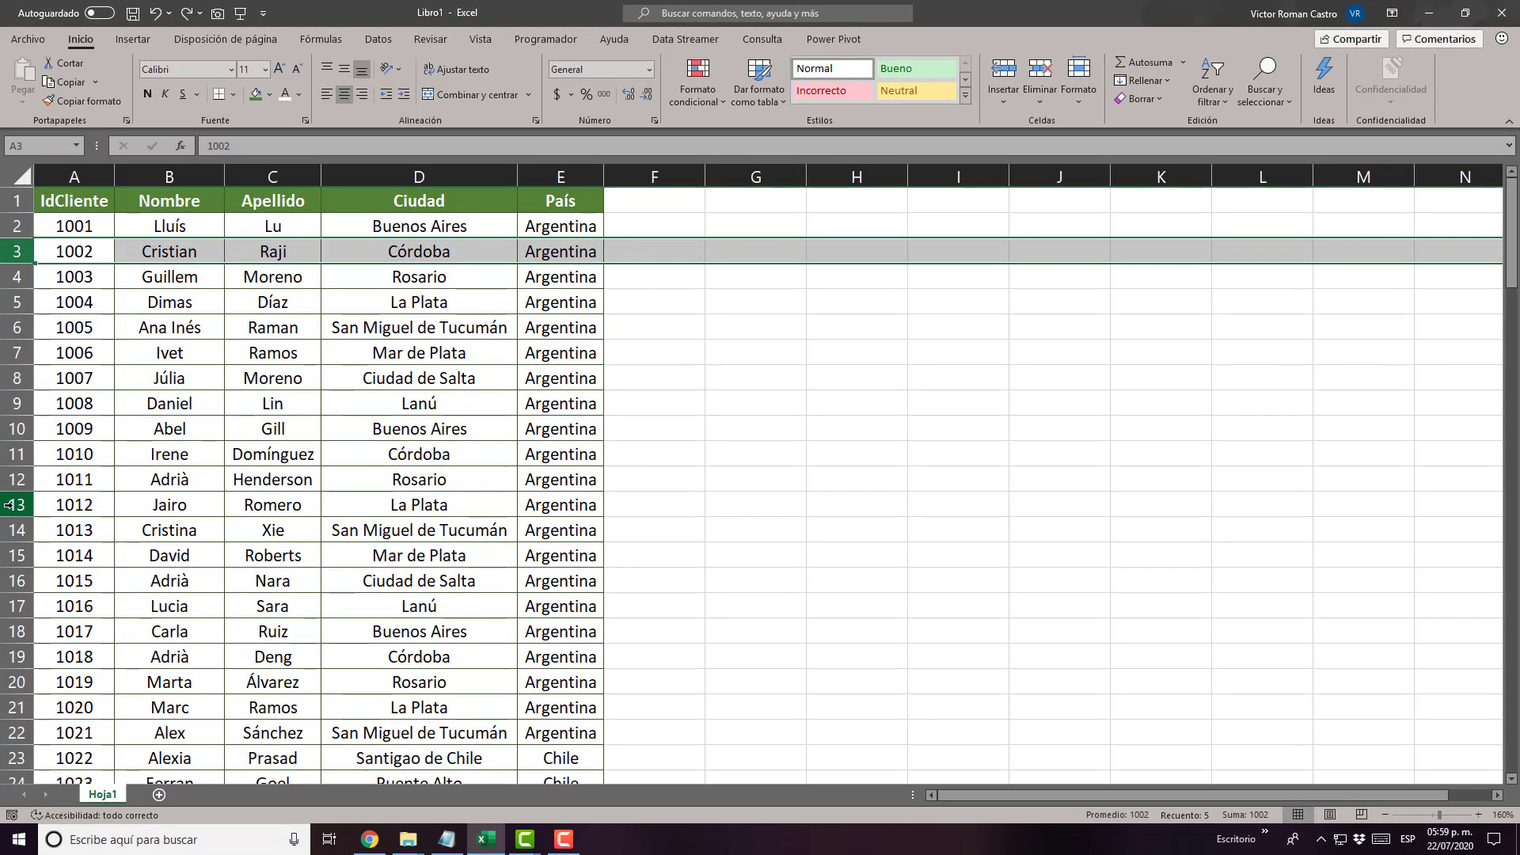
pyautogui.hotkey('shift', 'BackSpace')
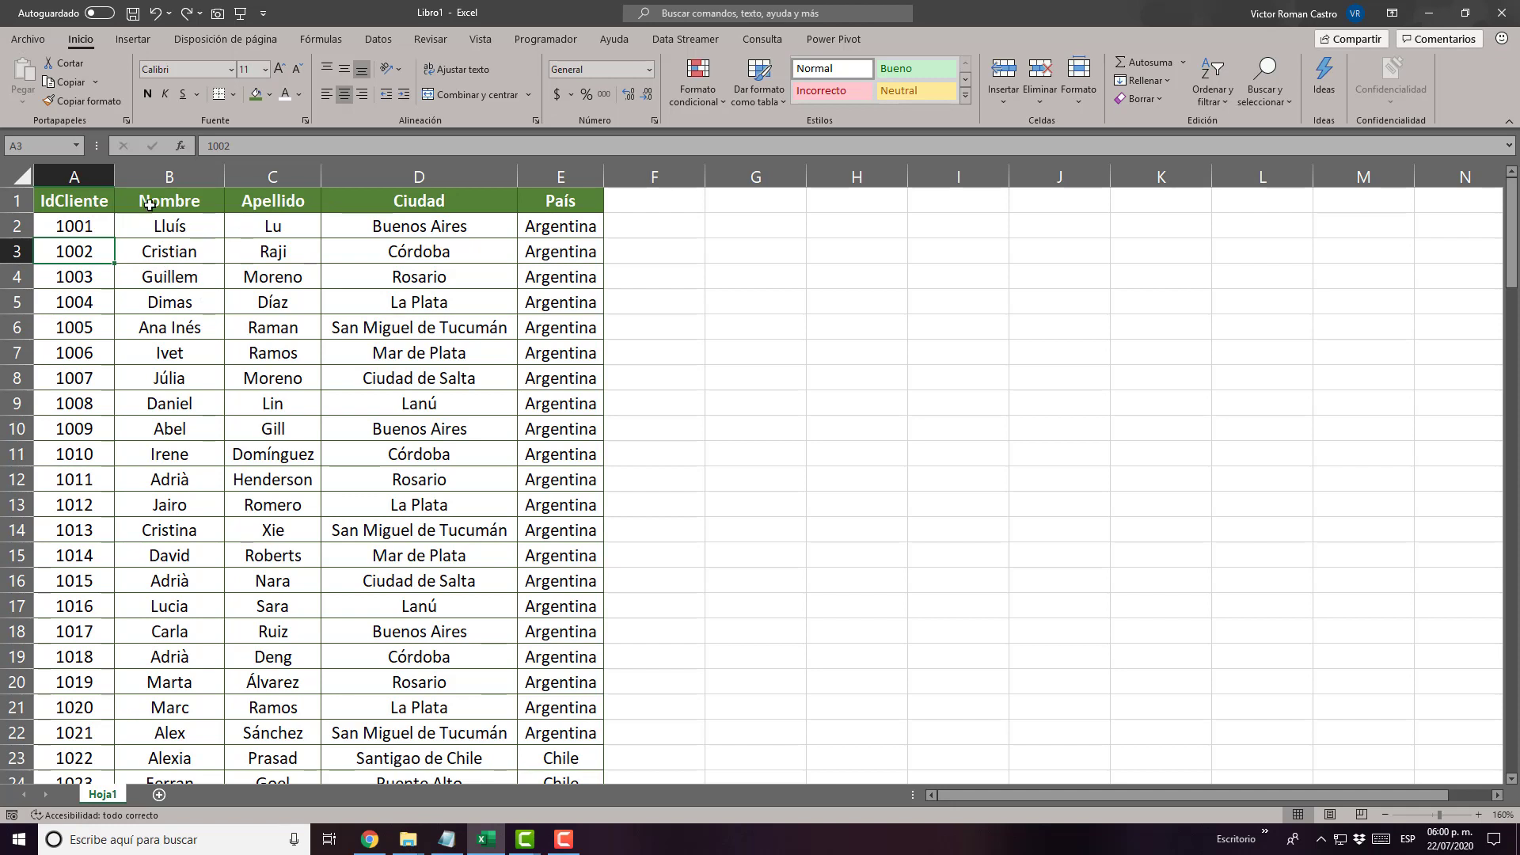
# - Insert a new empty column A before the IdCliente column
pyautogui.click(81, 174)
pyautogui.rightClick(79, 174)
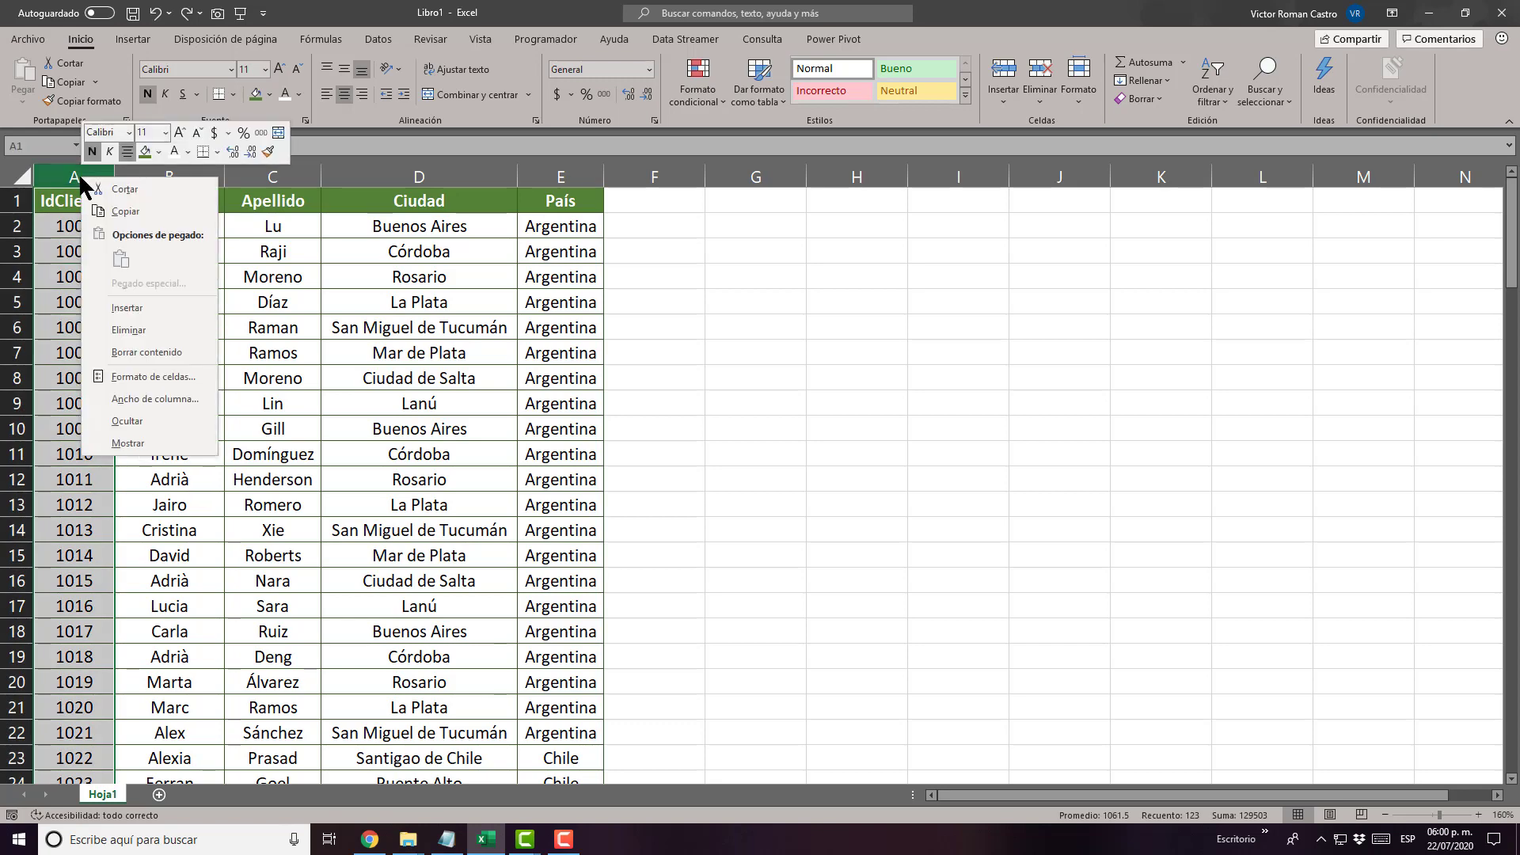
pyautogui.click(171, 307)
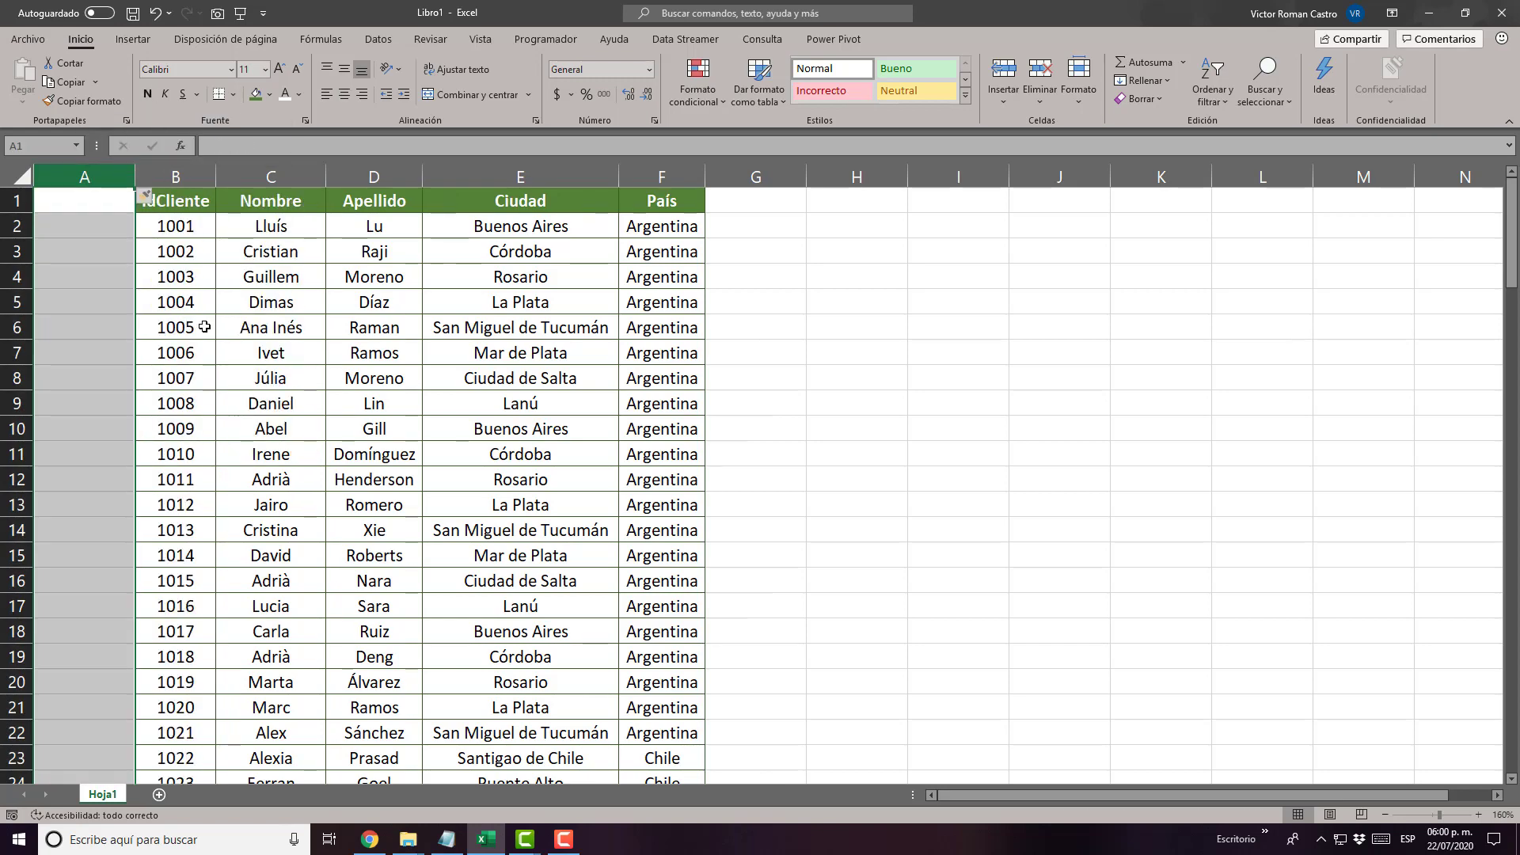
pyautogui.click(119, 247)
pyautogui.click(100, 225)
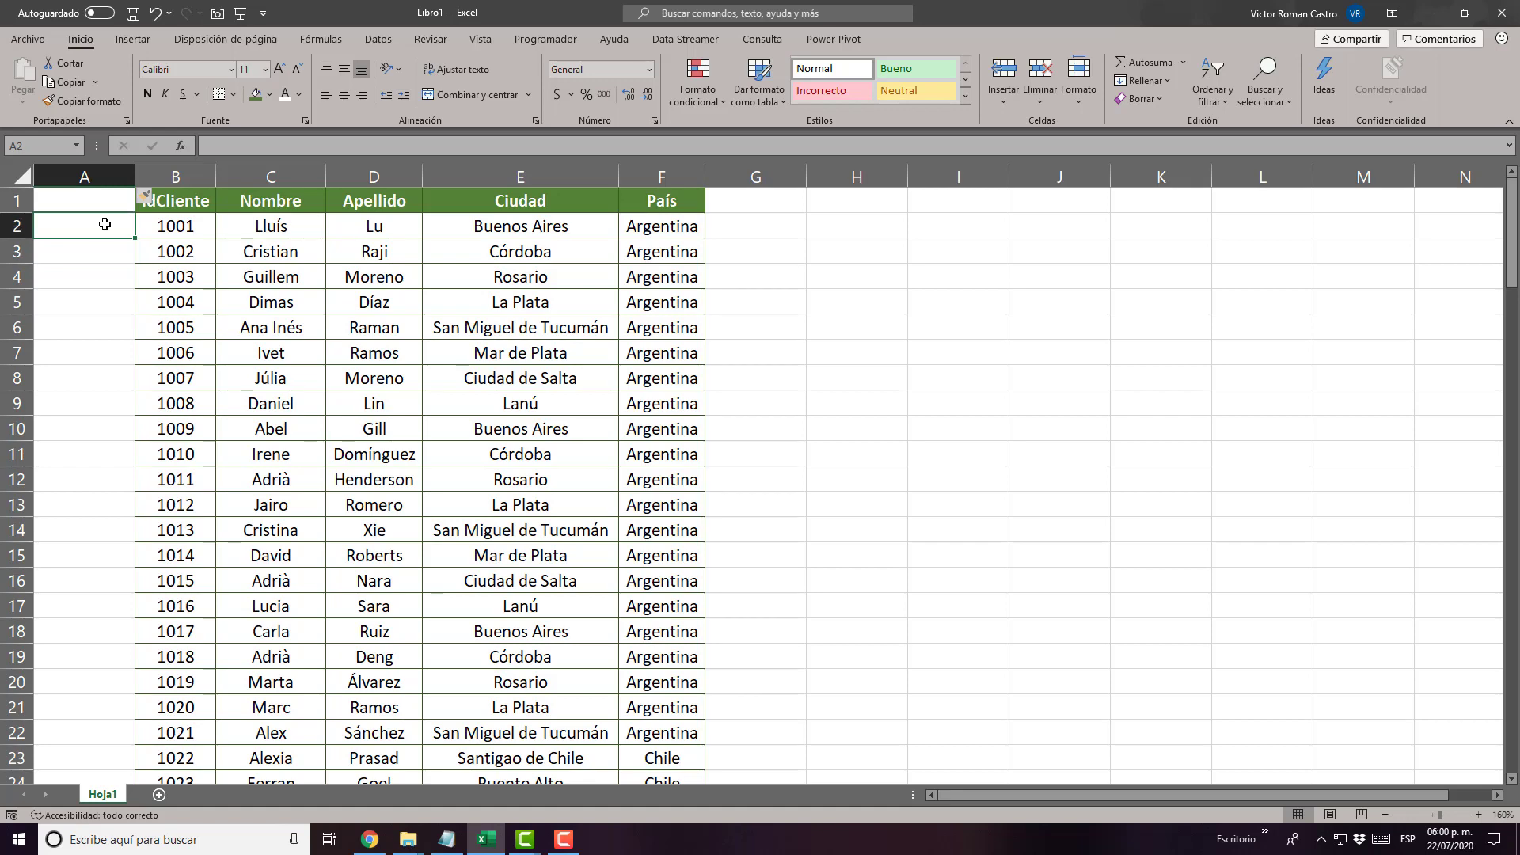
# - Enter the header 'consecutivo' in A1 and the starting number 1 in A2
pyautogui.click(109, 199)
pyautogui.write('con')
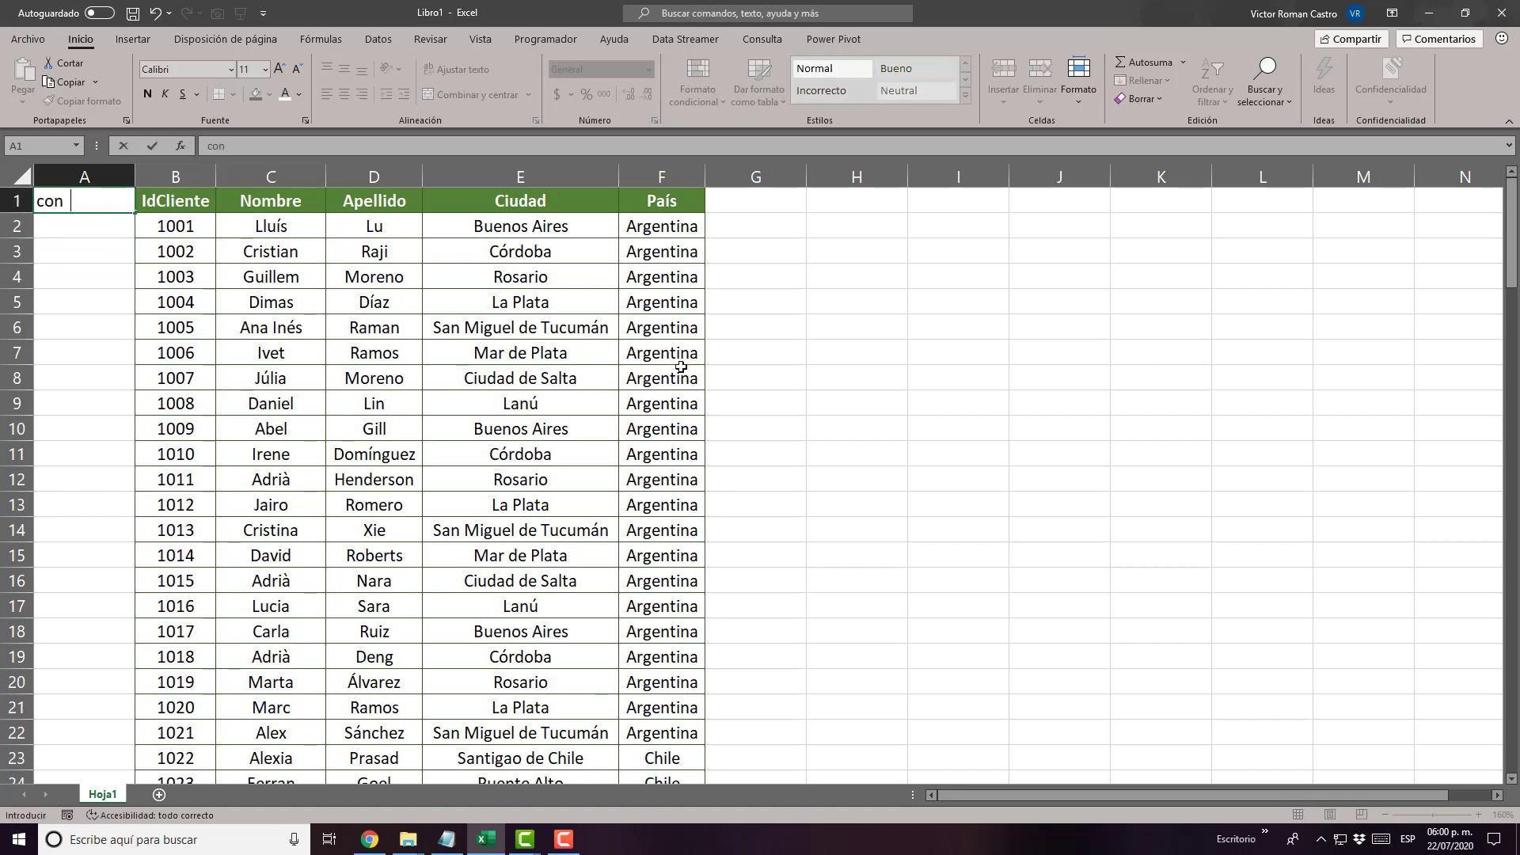
pyautogui.write('secutivo')
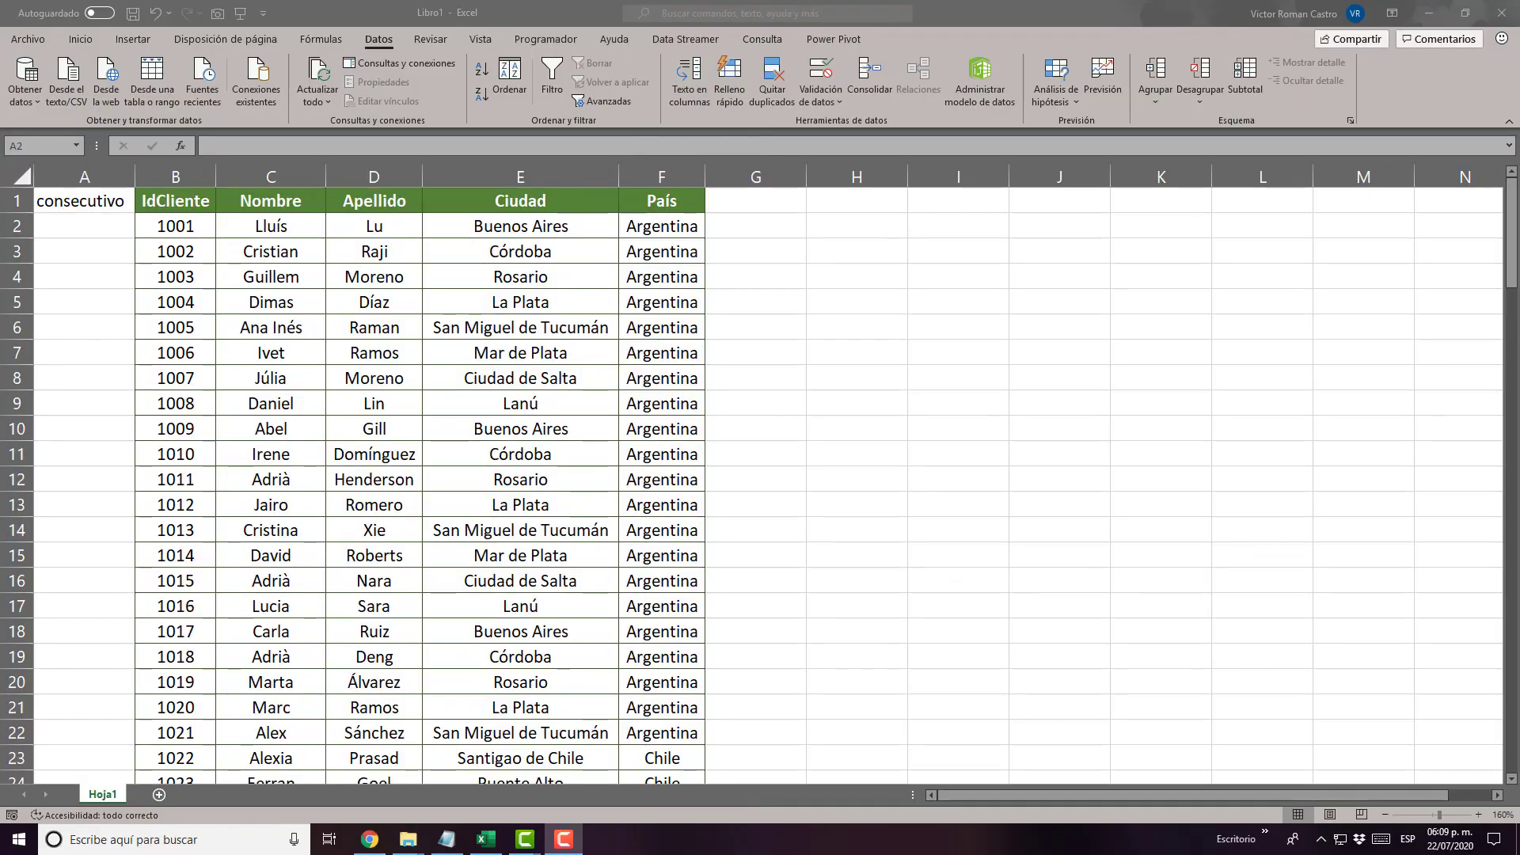
pyautogui.click(117, 229)
pyautogui.write('1')
pyautogui.press('Return')
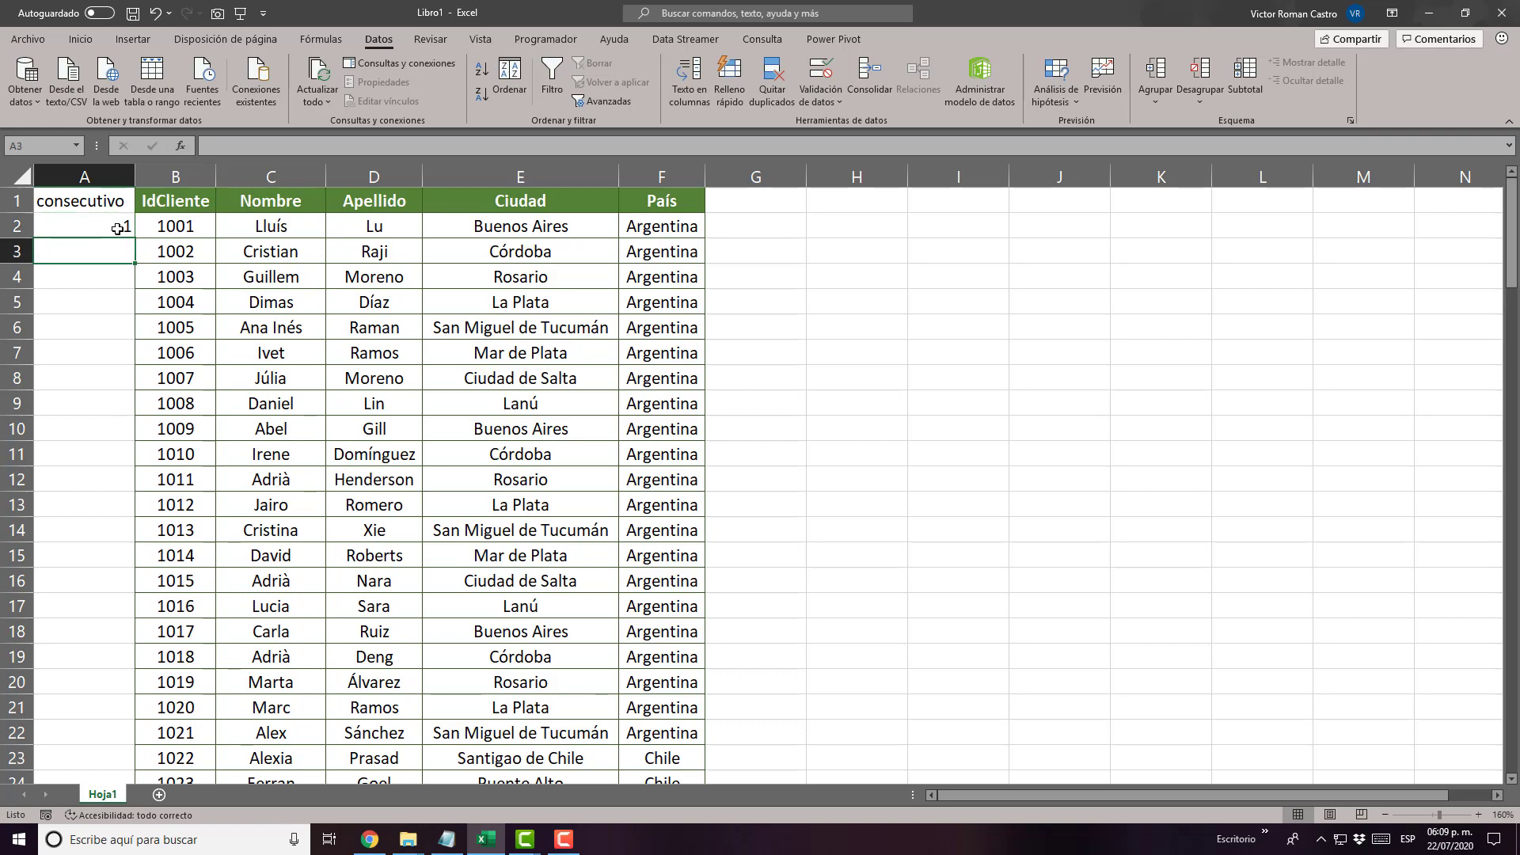
# - Enter the formula =A2+1 in cell A3
pyautogui.write('=')
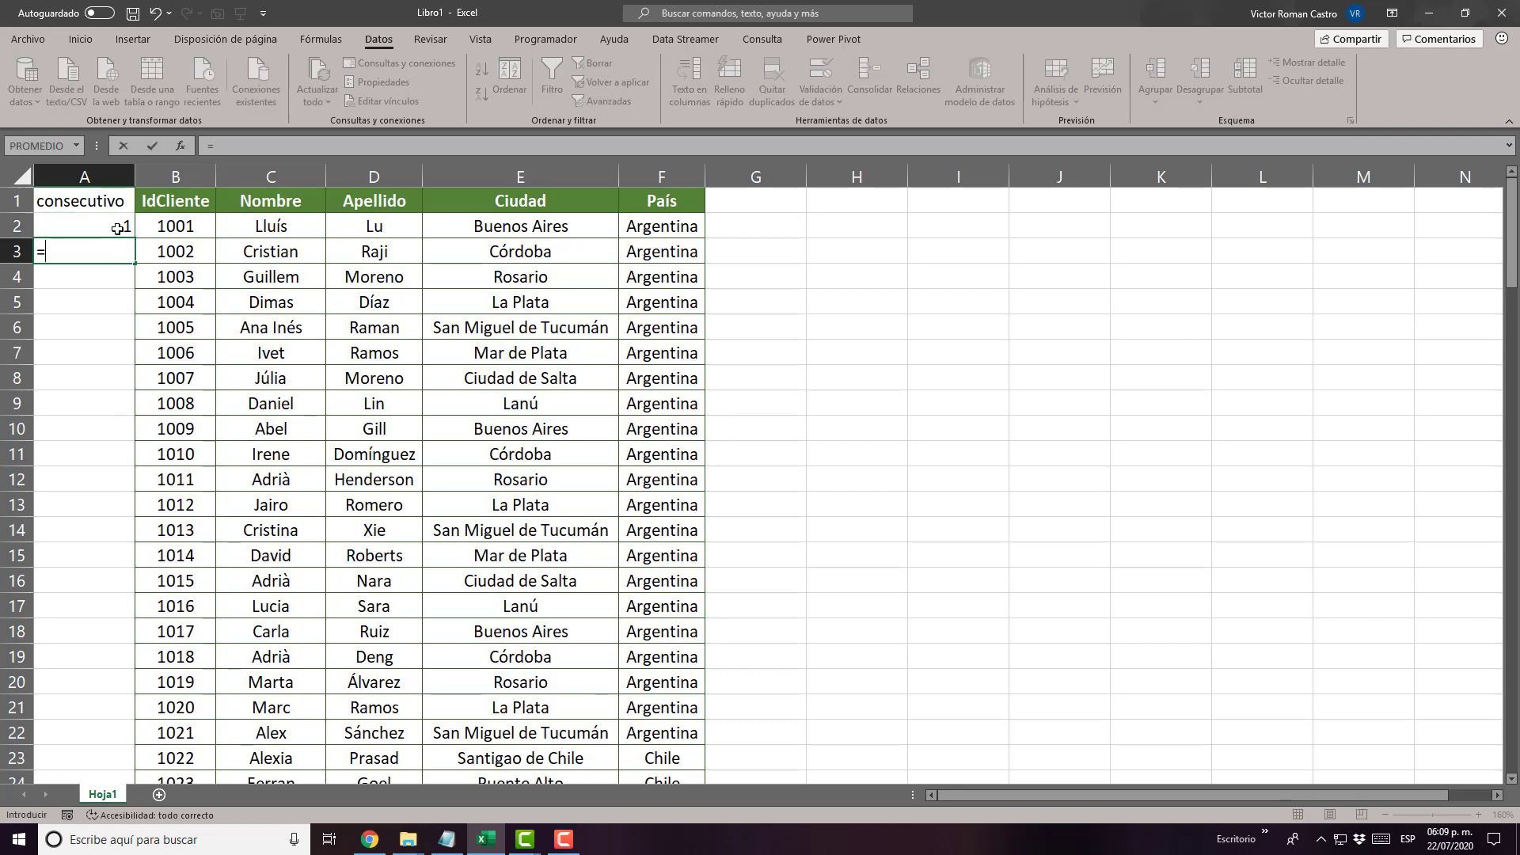
pyautogui.click(117, 229)
pyautogui.write('+1')
pyautogui.hotkey('ctrl', 'Return')
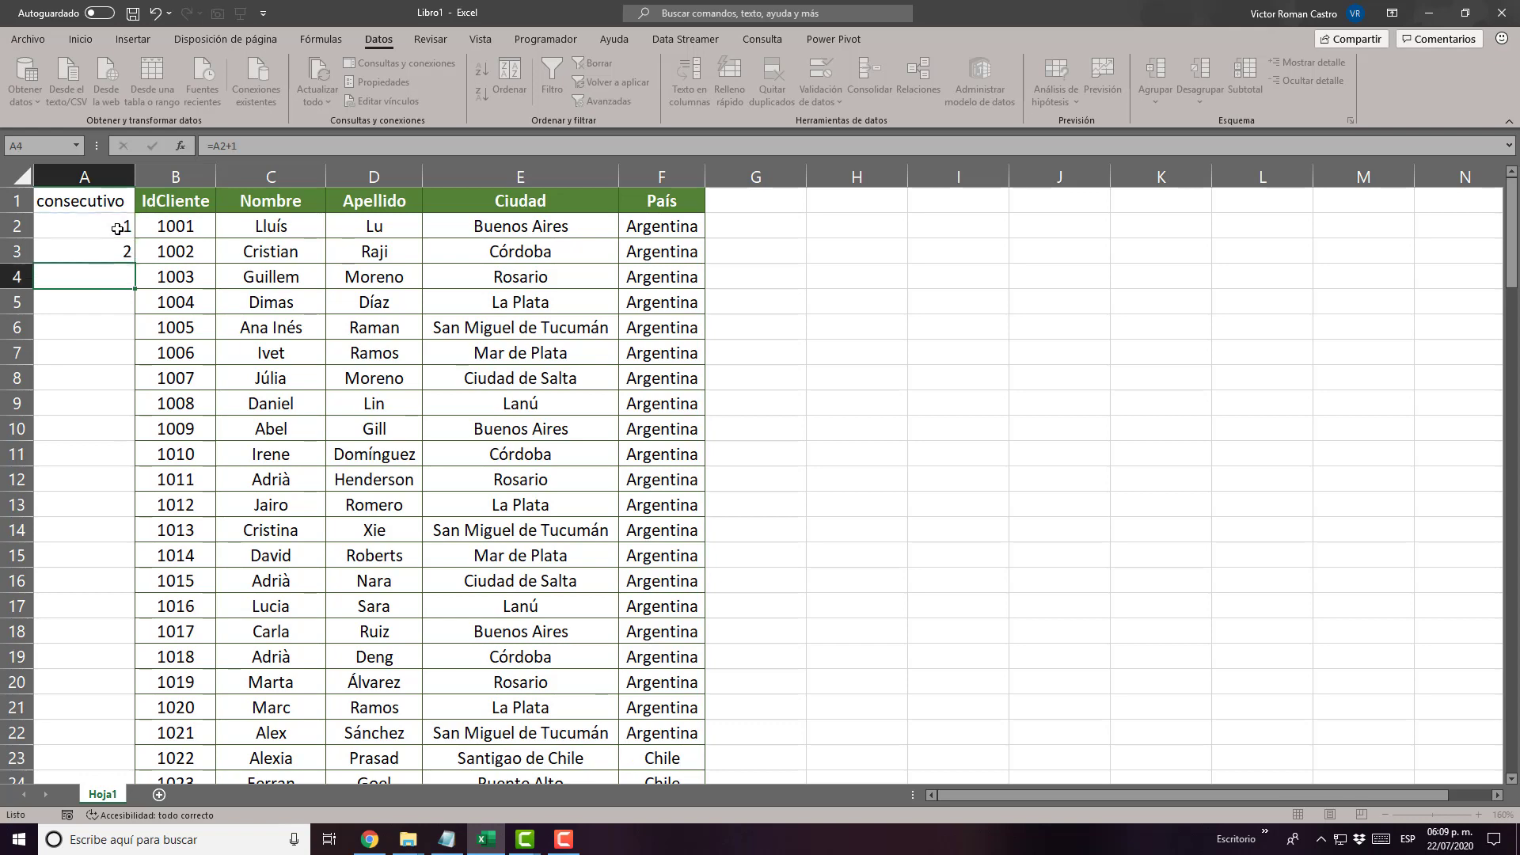
# - Fill the =A2+1 formula down from A3 to A123, the last record
pyautogui.hotkey('ctrl', 'c')
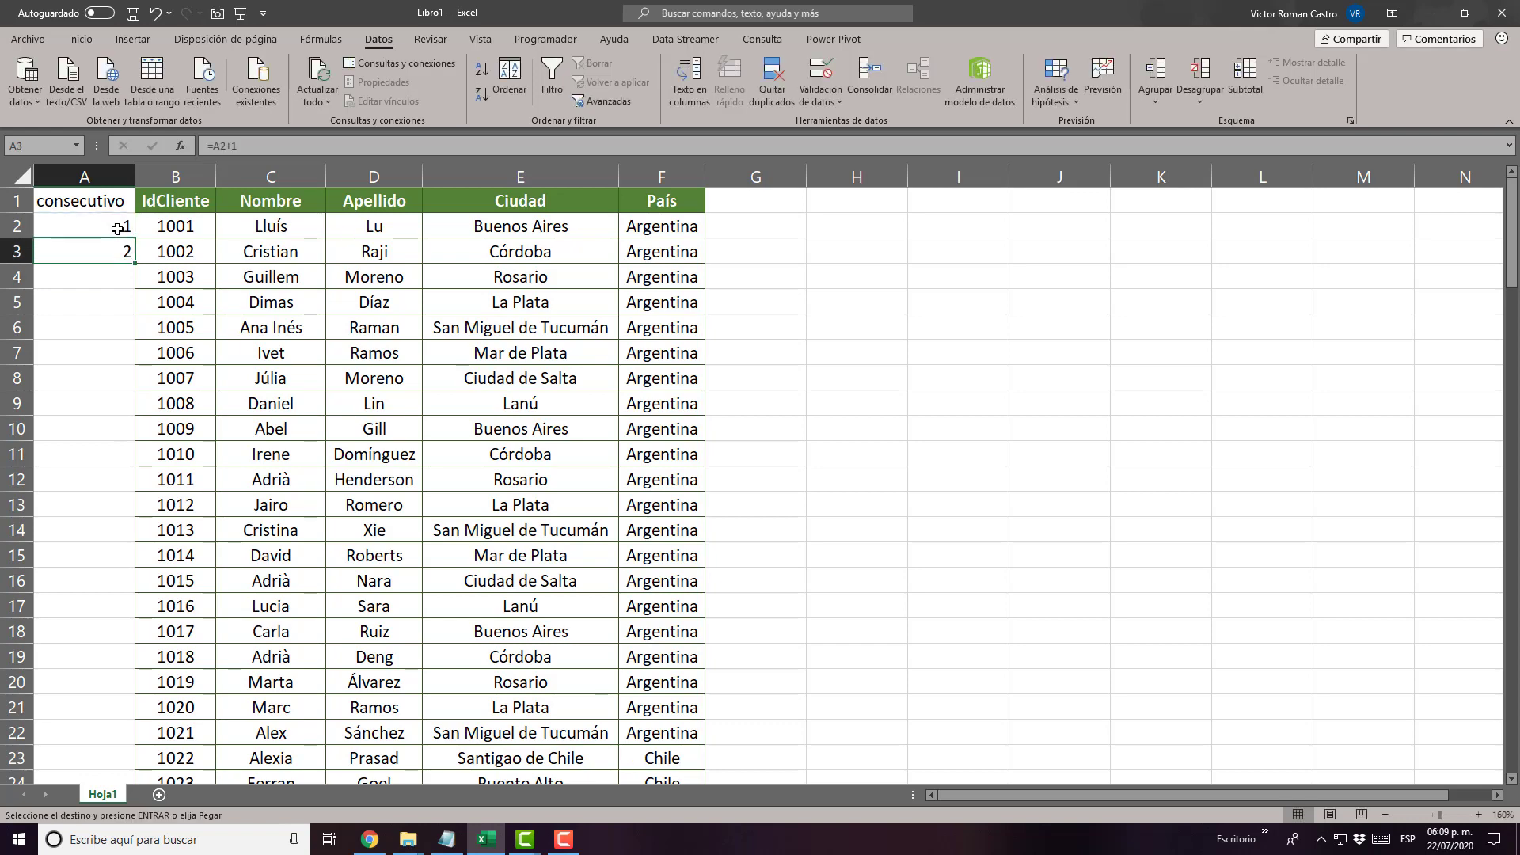
pyautogui.press('Right')
pyautogui.hotkey('ctrl', 'Down')
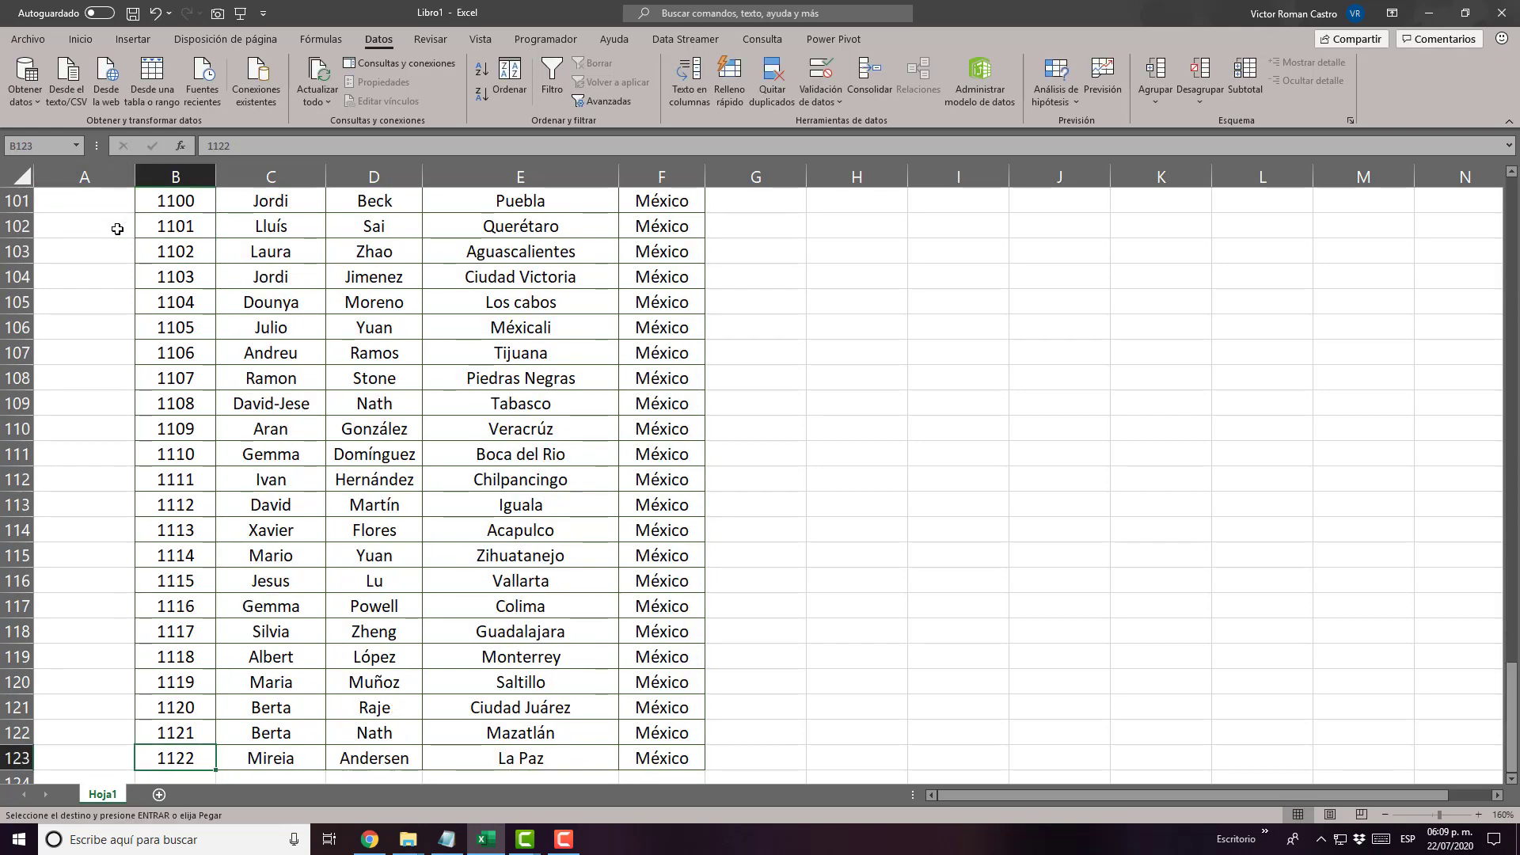
pyautogui.press('Left')
pyautogui.press('Return')
pyautogui.hotkey('ctrl', 'c')
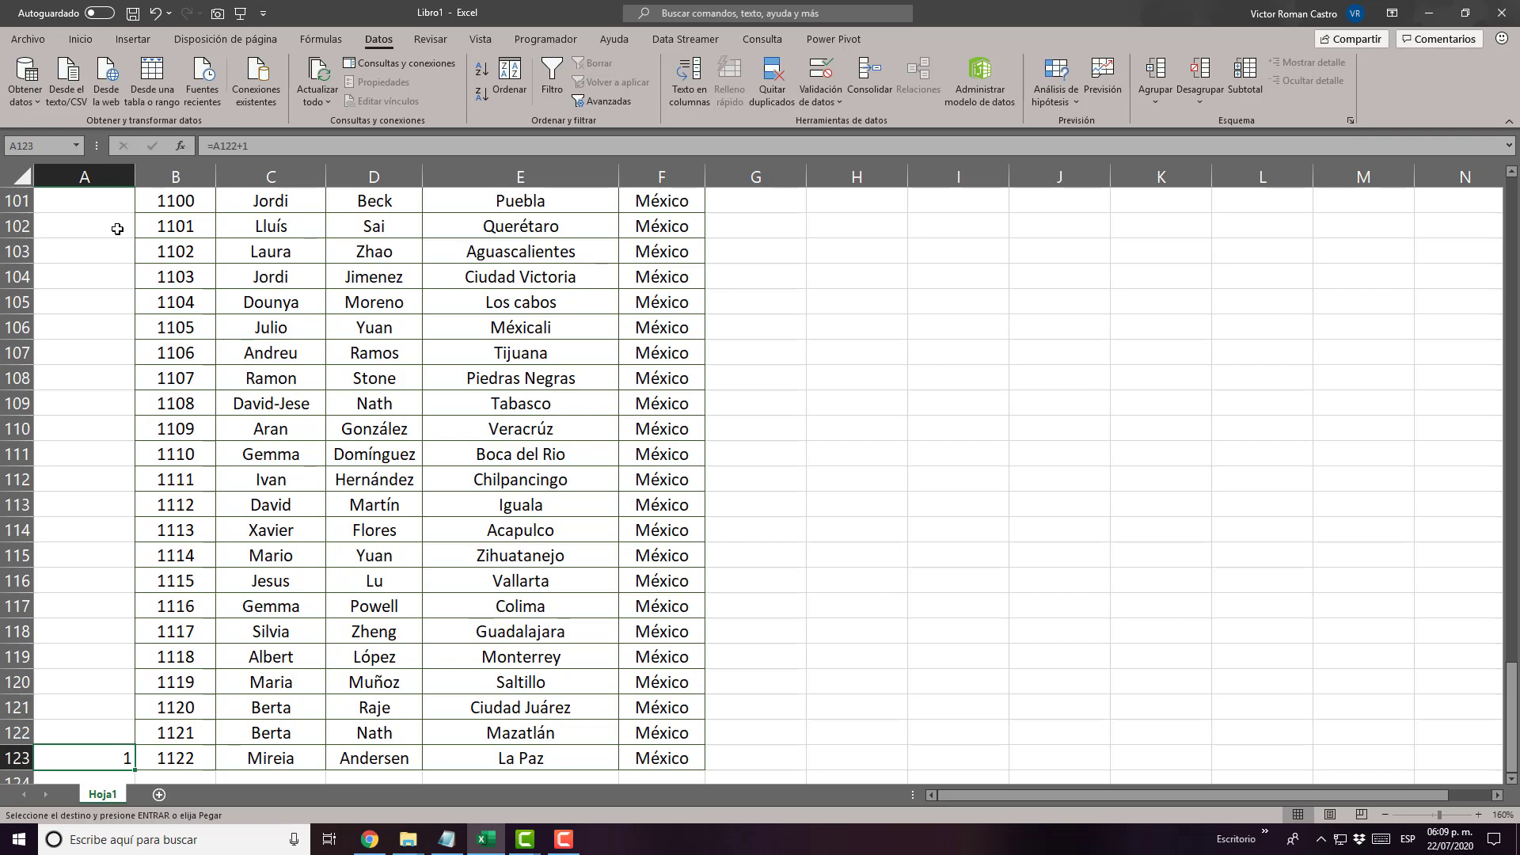
pyautogui.hotkey('ctrl', 'shift', 'Up')
pyautogui.press('Return')
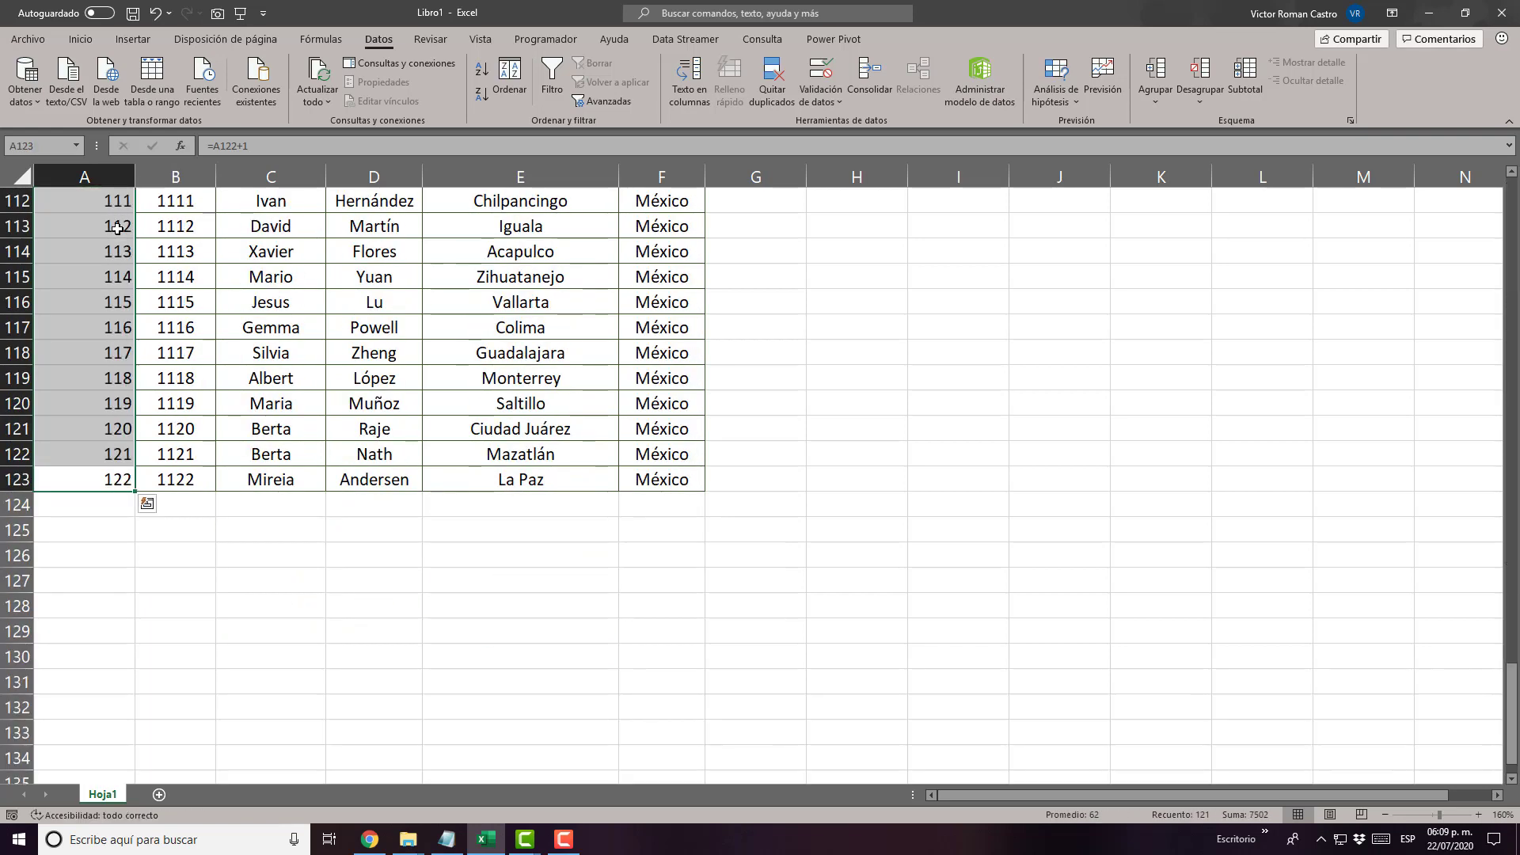
# - Check the consecutivo numbering runs 1 to 122 down to the last record
pyautogui.hotkey('ctrl', 'Up')
pyautogui.click(117, 228)
pyautogui.hotkey('ctrl', 'shift', 'Down')
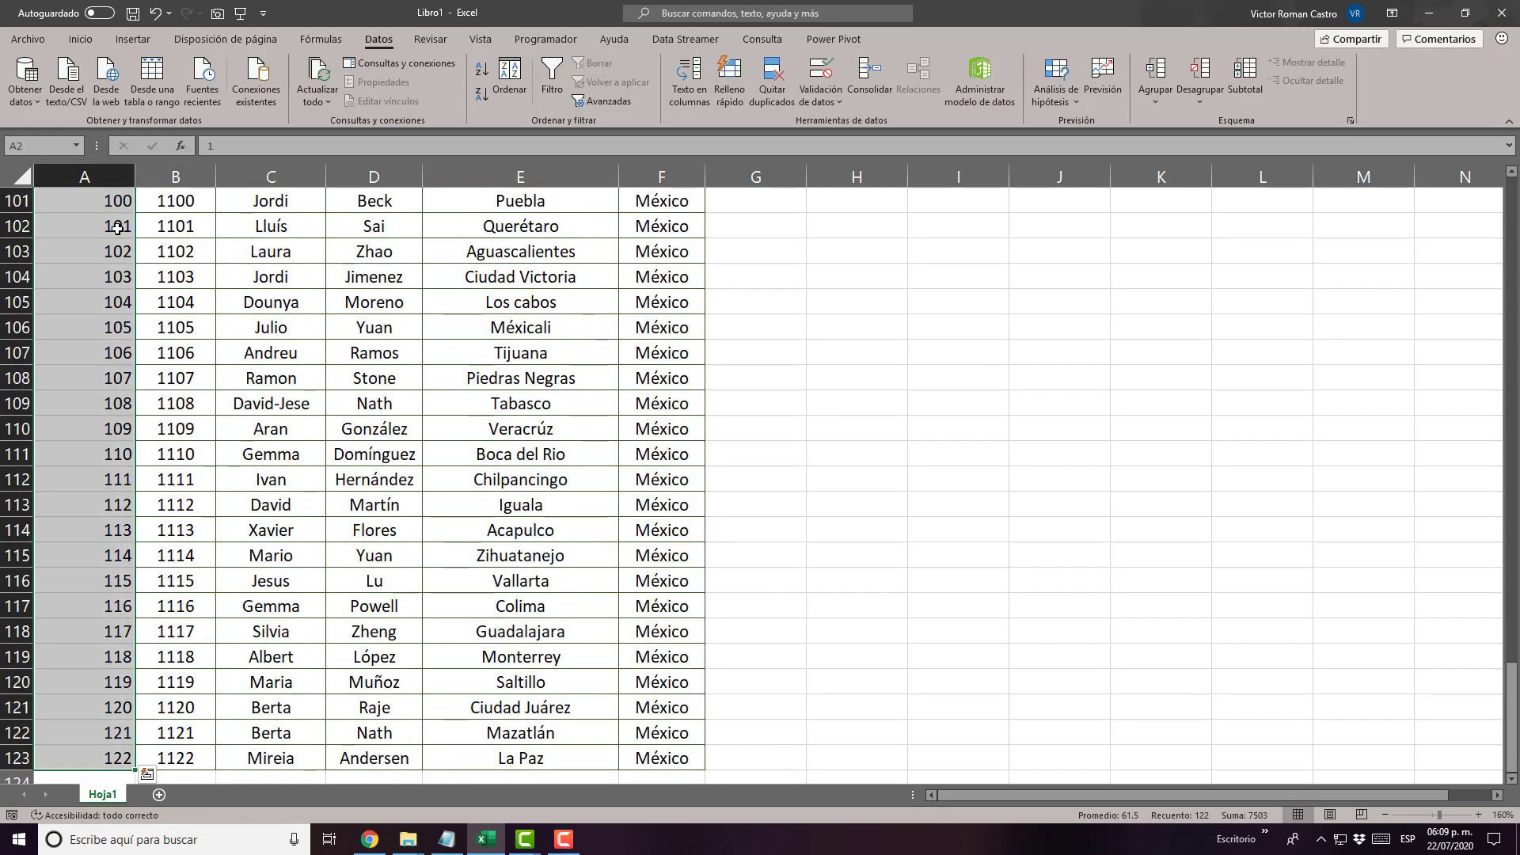
pyautogui.hotkey('ctrl', 'Home')
pyautogui.press('Down')
pyautogui.press('Down')
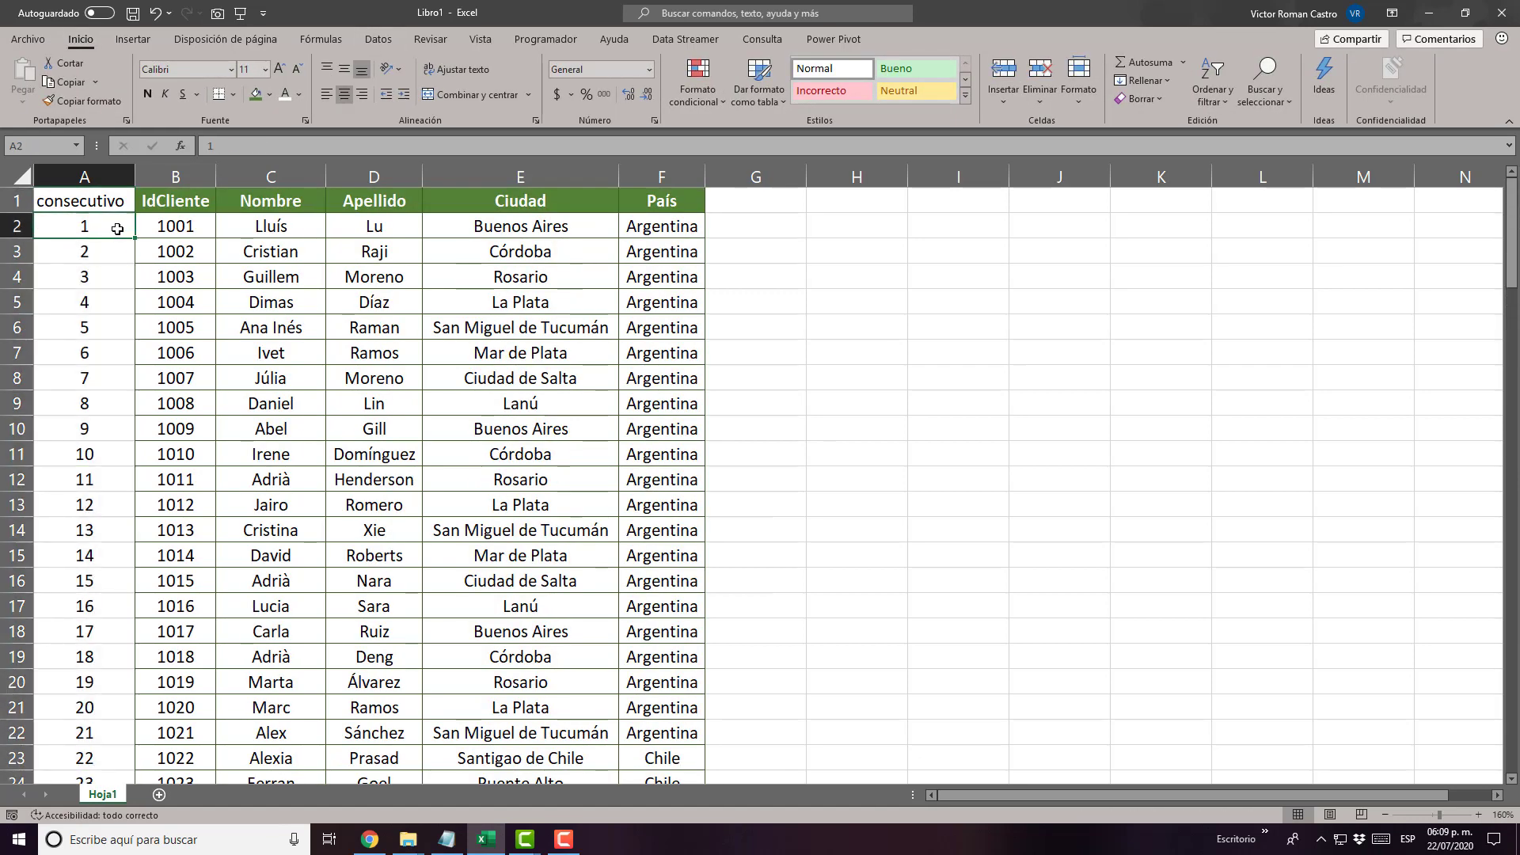
pyautogui.press('Down')
pyautogui.press('Down')
pyautogui.press('Down')
pyautogui.press('Down')
pyautogui.press('Down')
pyautogui.press('Down')
pyautogui.press('Down')
pyautogui.press('Down')
pyautogui.press('Down')
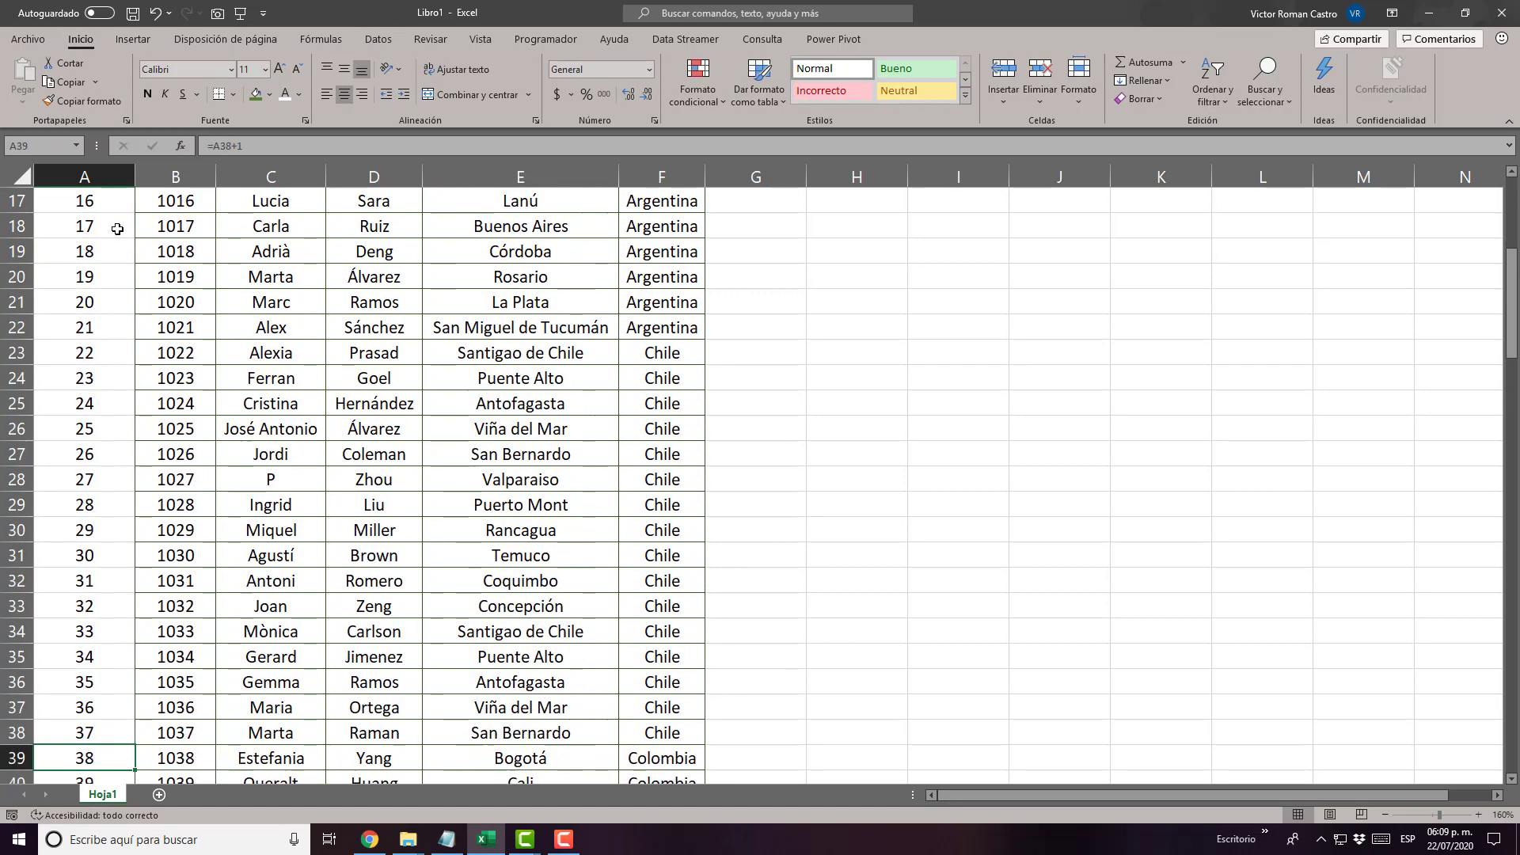
pyautogui.press('Down')
pyautogui.press('Down')
pyautogui.press('Down')
pyautogui.hotkey('ctrl', 'Down')
pyautogui.hotkey('ctrl', 'Up')
pyautogui.click(117, 228)
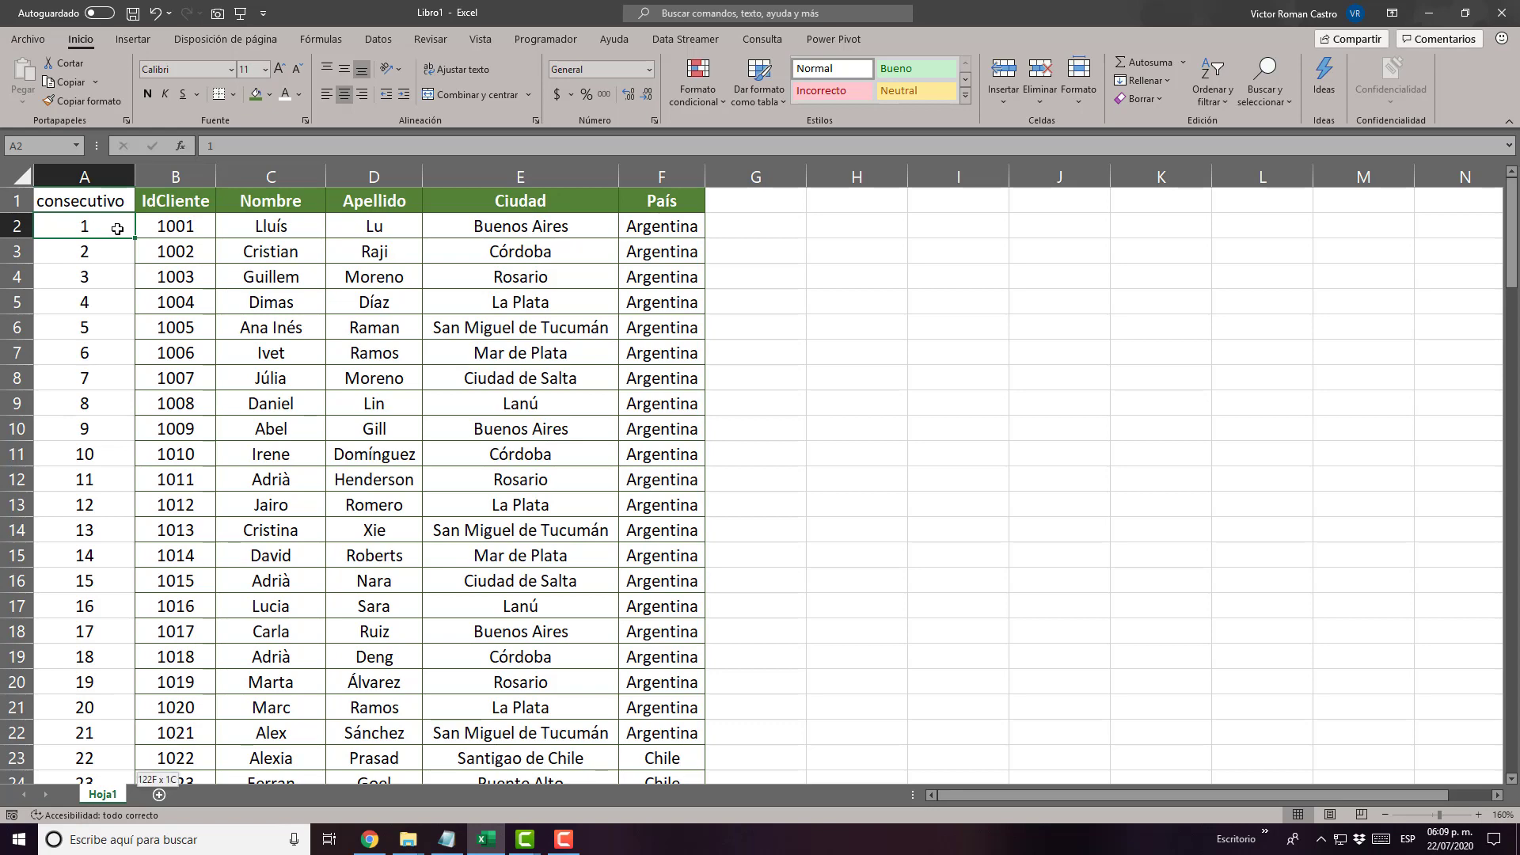
# - Select and copy the consecutivo numbers in A2:A123
pyautogui.hotkey('ctrl', 'shift', 'Down')
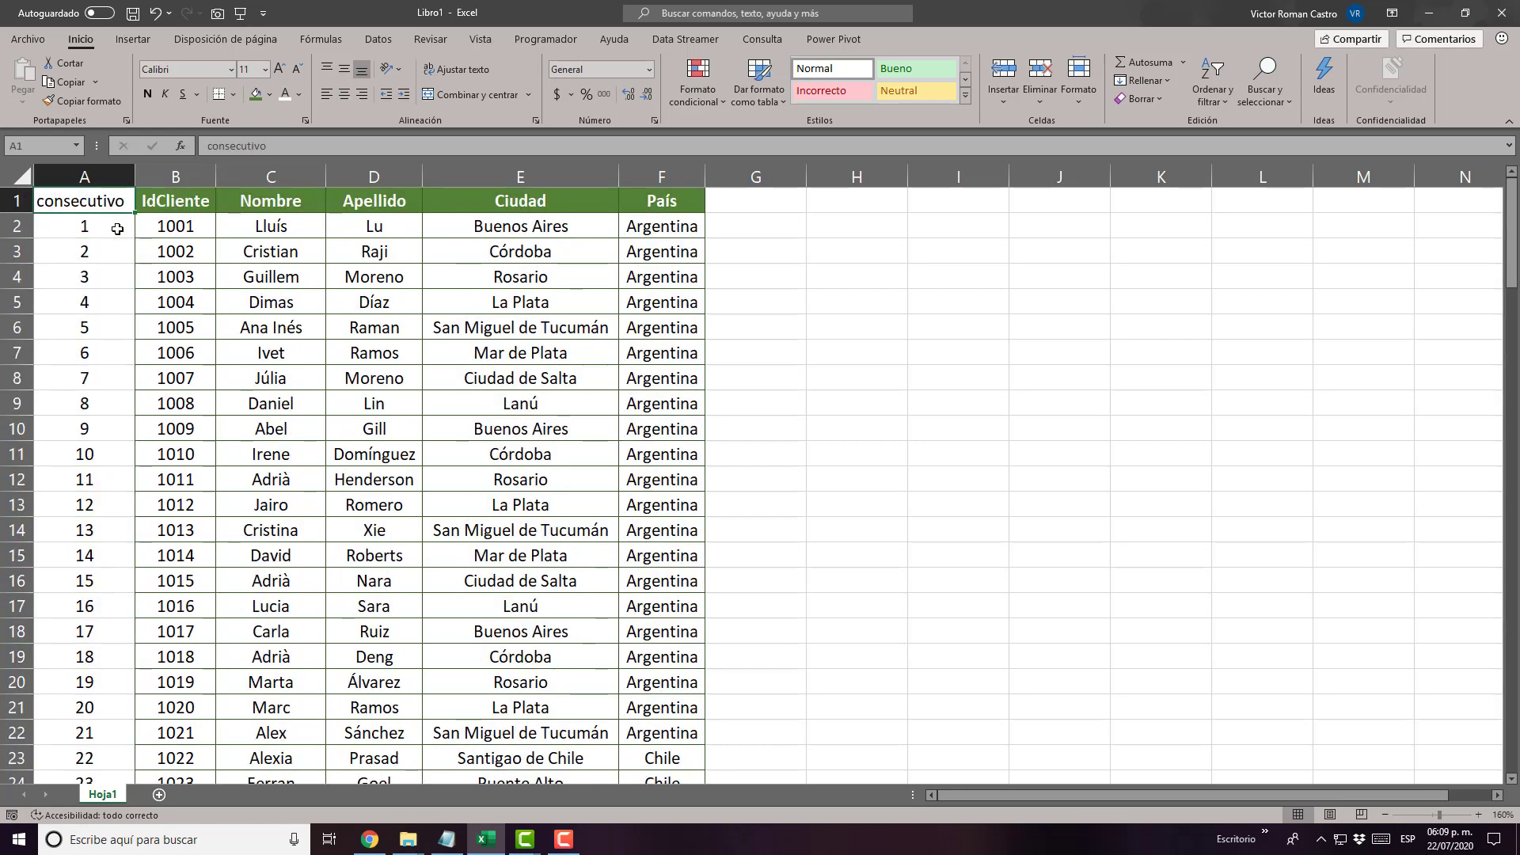
pyautogui.click(117, 229)
pyautogui.hotkey('ctrl', 'shift', 'Down')
pyautogui.hotkey('ctrl', 'shift', 'Up')
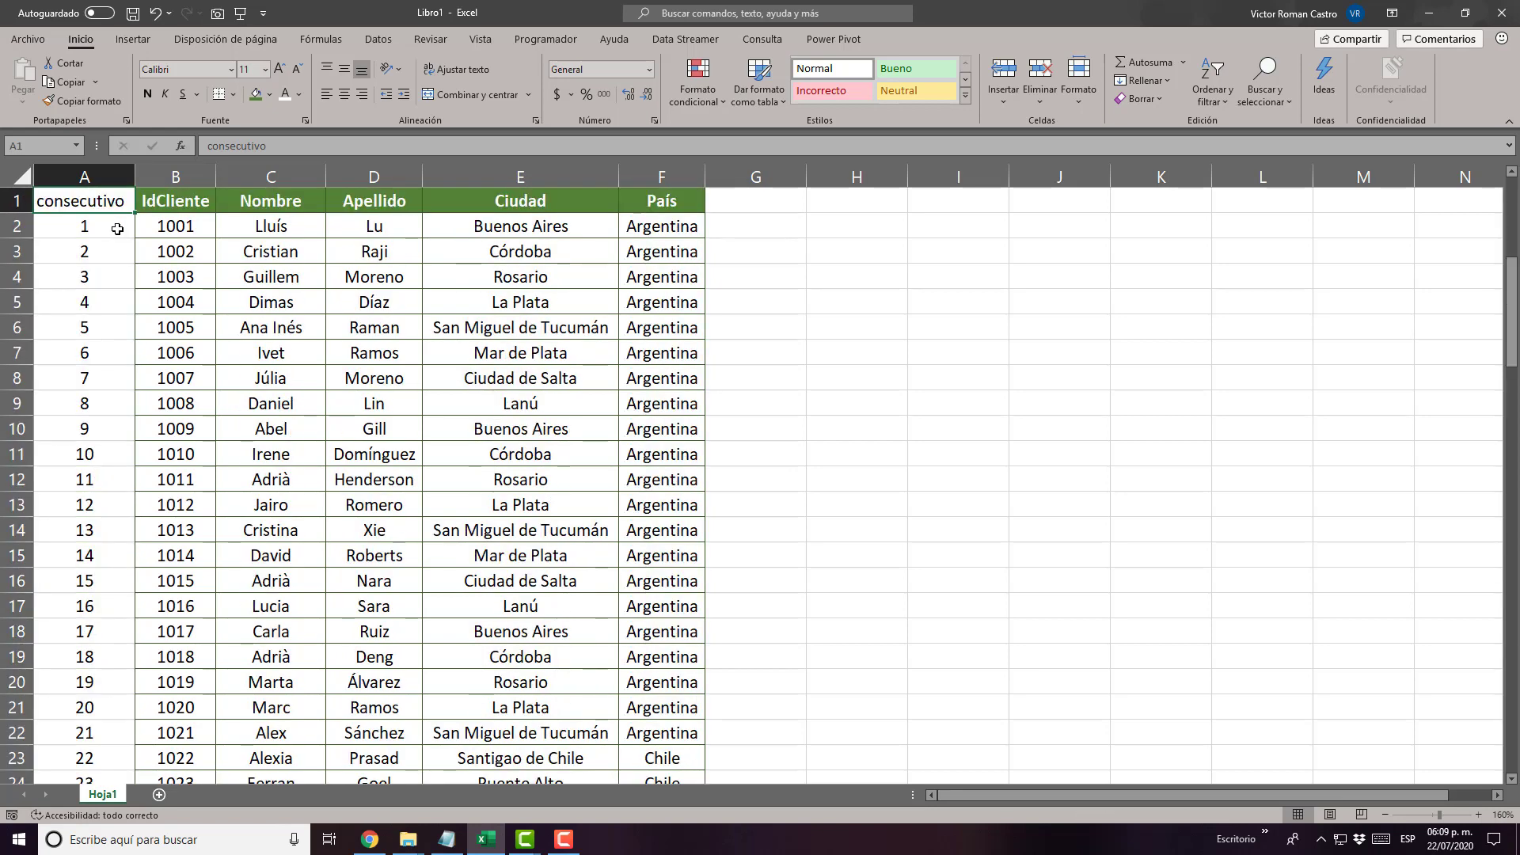
pyautogui.hotkey('ctrl', 'shift', 'Down')
pyautogui.hotkey('ctrl', 'c')
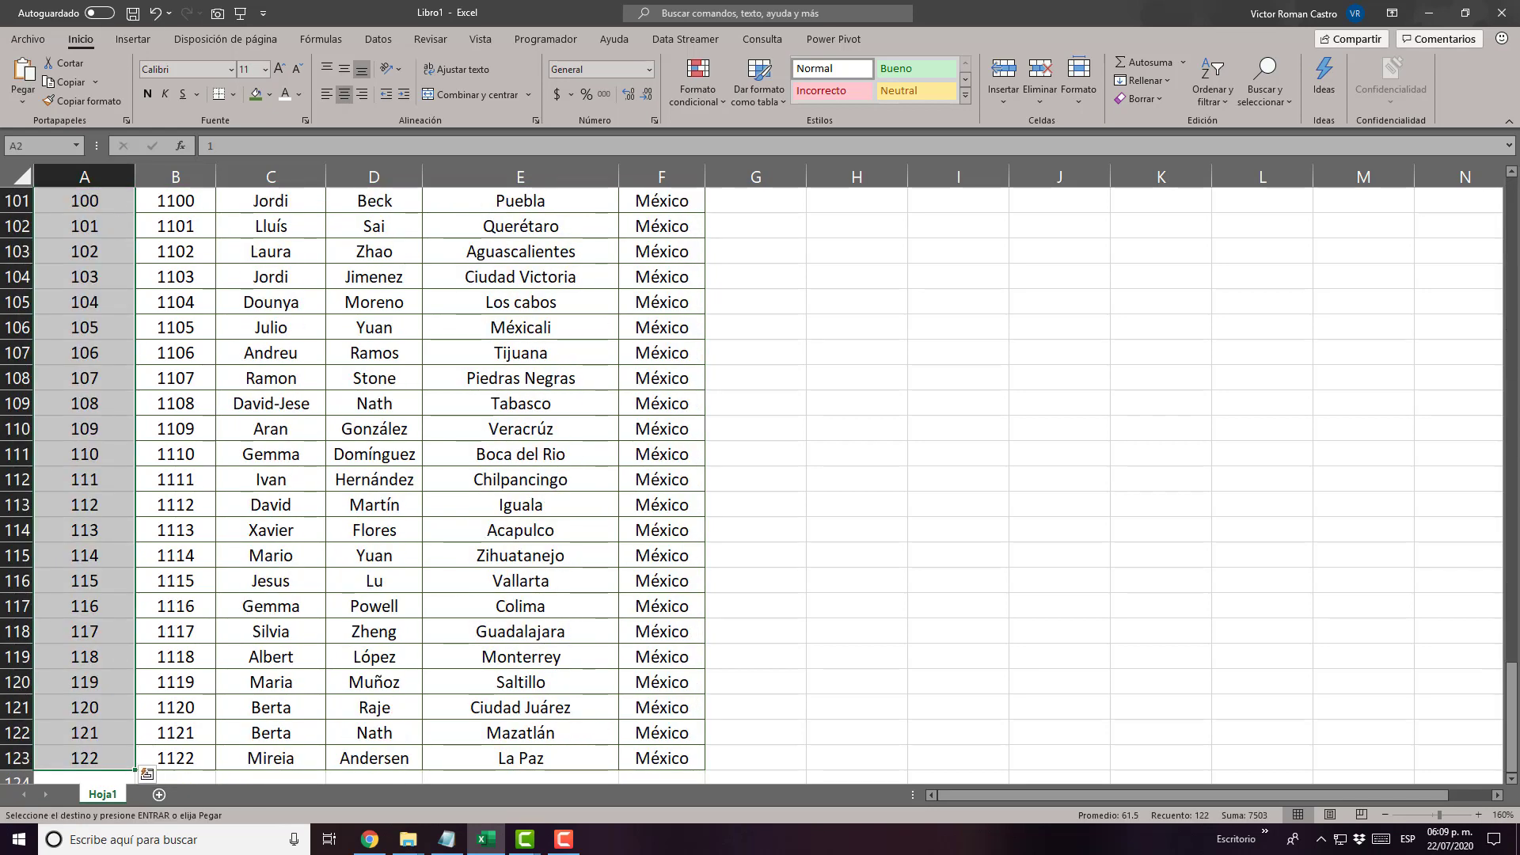
# - Paste the copied numbers back over themselves as plain values
pyautogui.rightClick(79, 261)
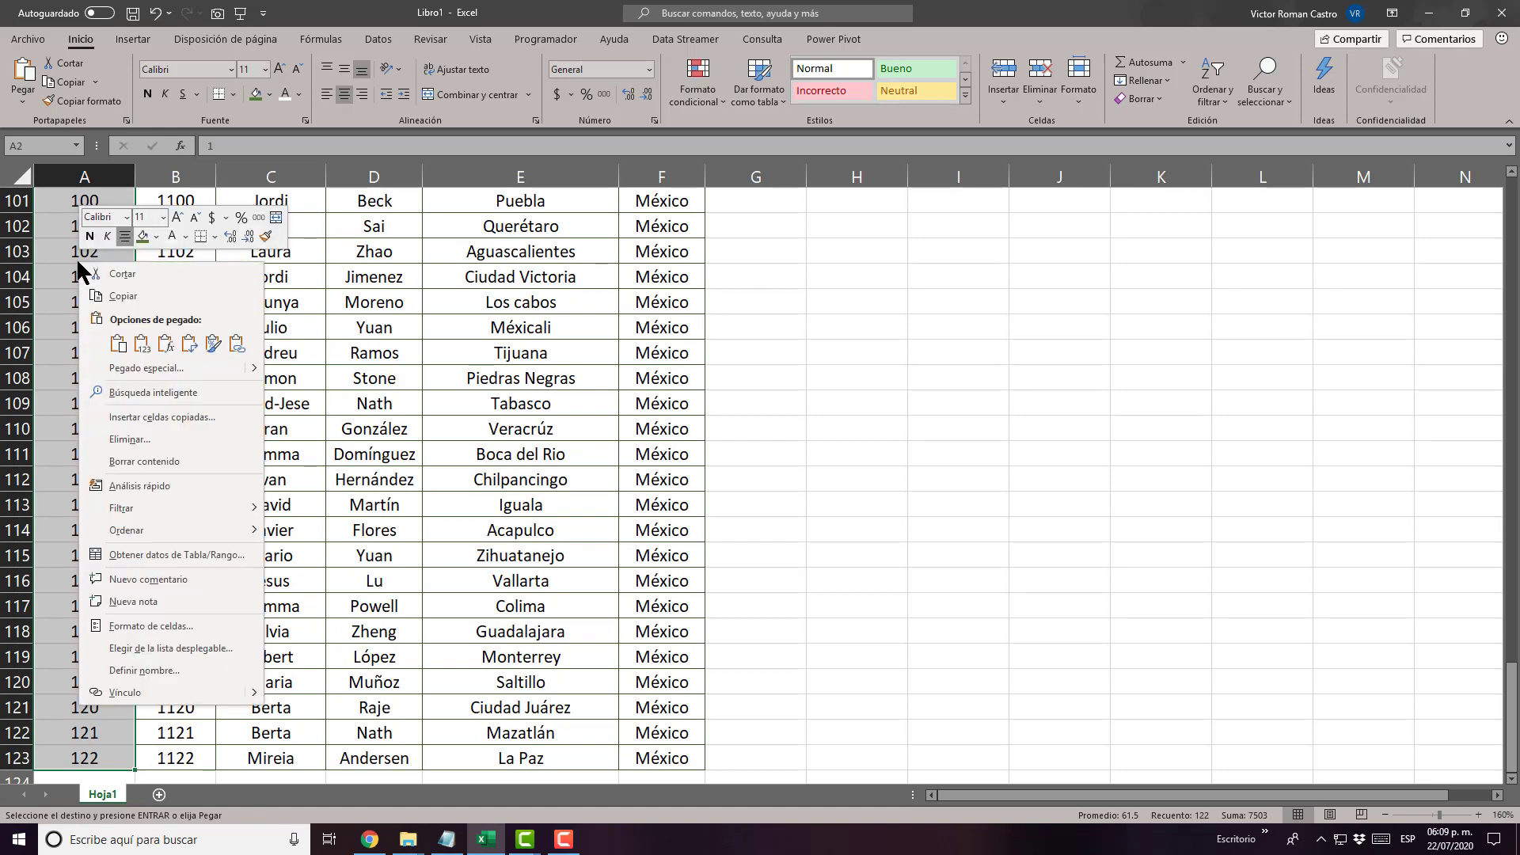
pyautogui.press('Escape')
pyautogui.scroll(20, 129, 304)
pyautogui.rightClick(85, 263)
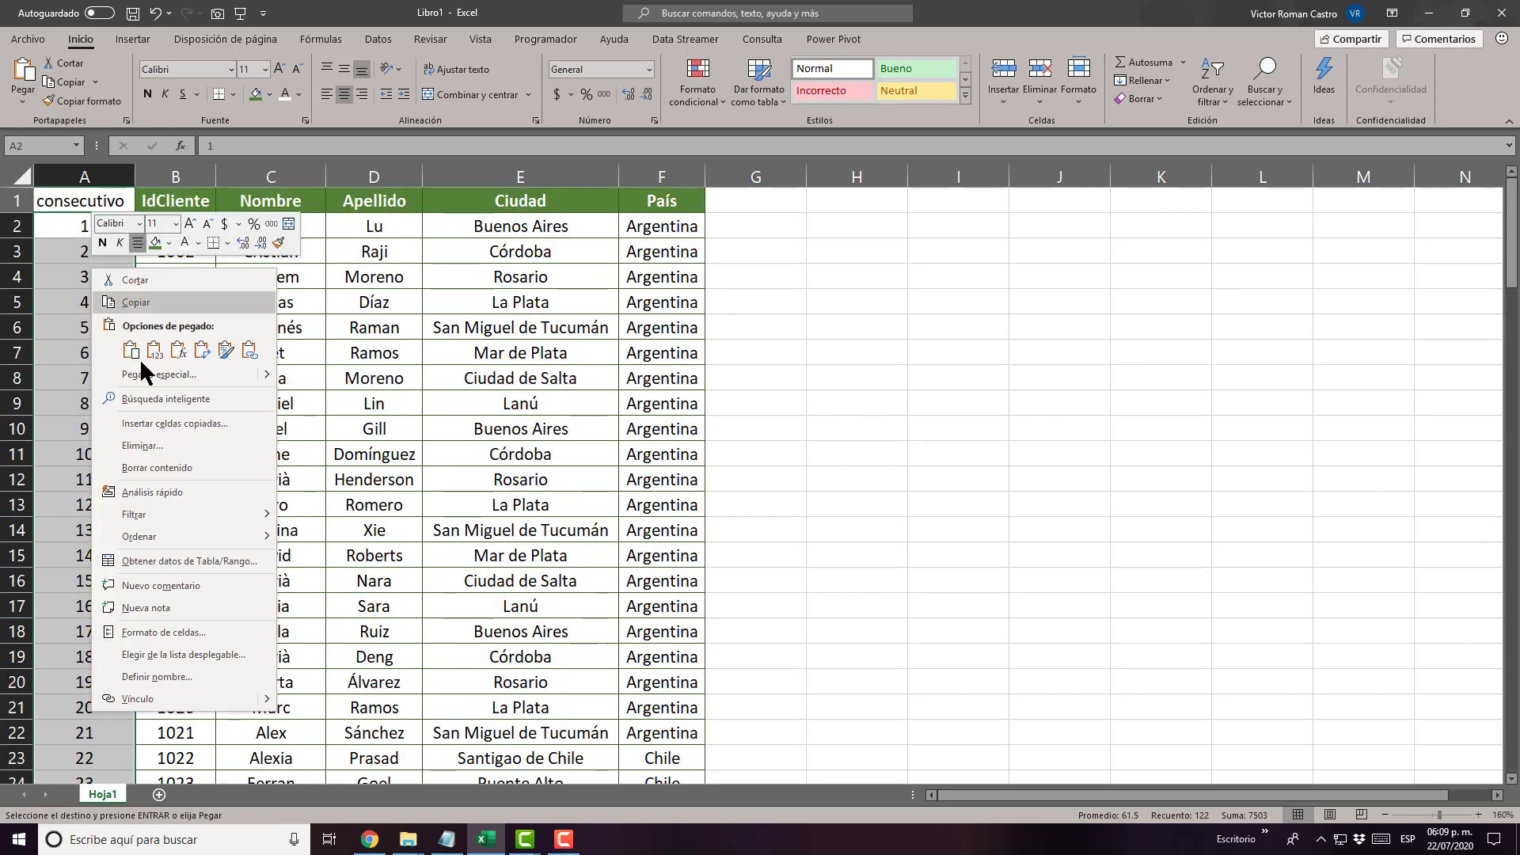
pyautogui.click(154, 349)
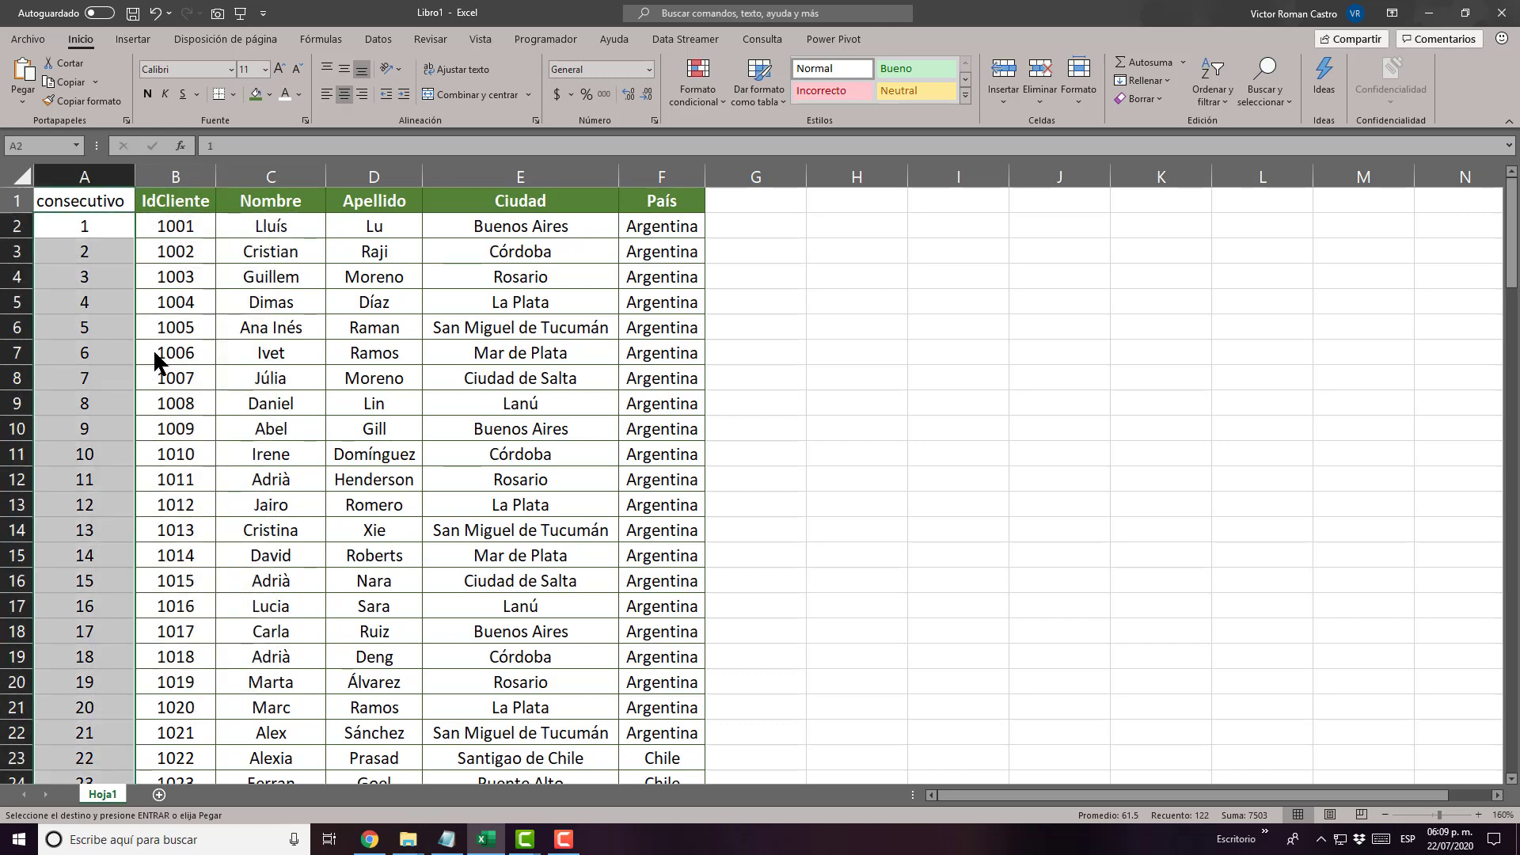
# - Paste a second run of the numbers 1–122 starting at A124
pyautogui.hotkey('ctrl', 'Down')
pyautogui.press('Down')
pyautogui.scroll(-2, 156, 360)
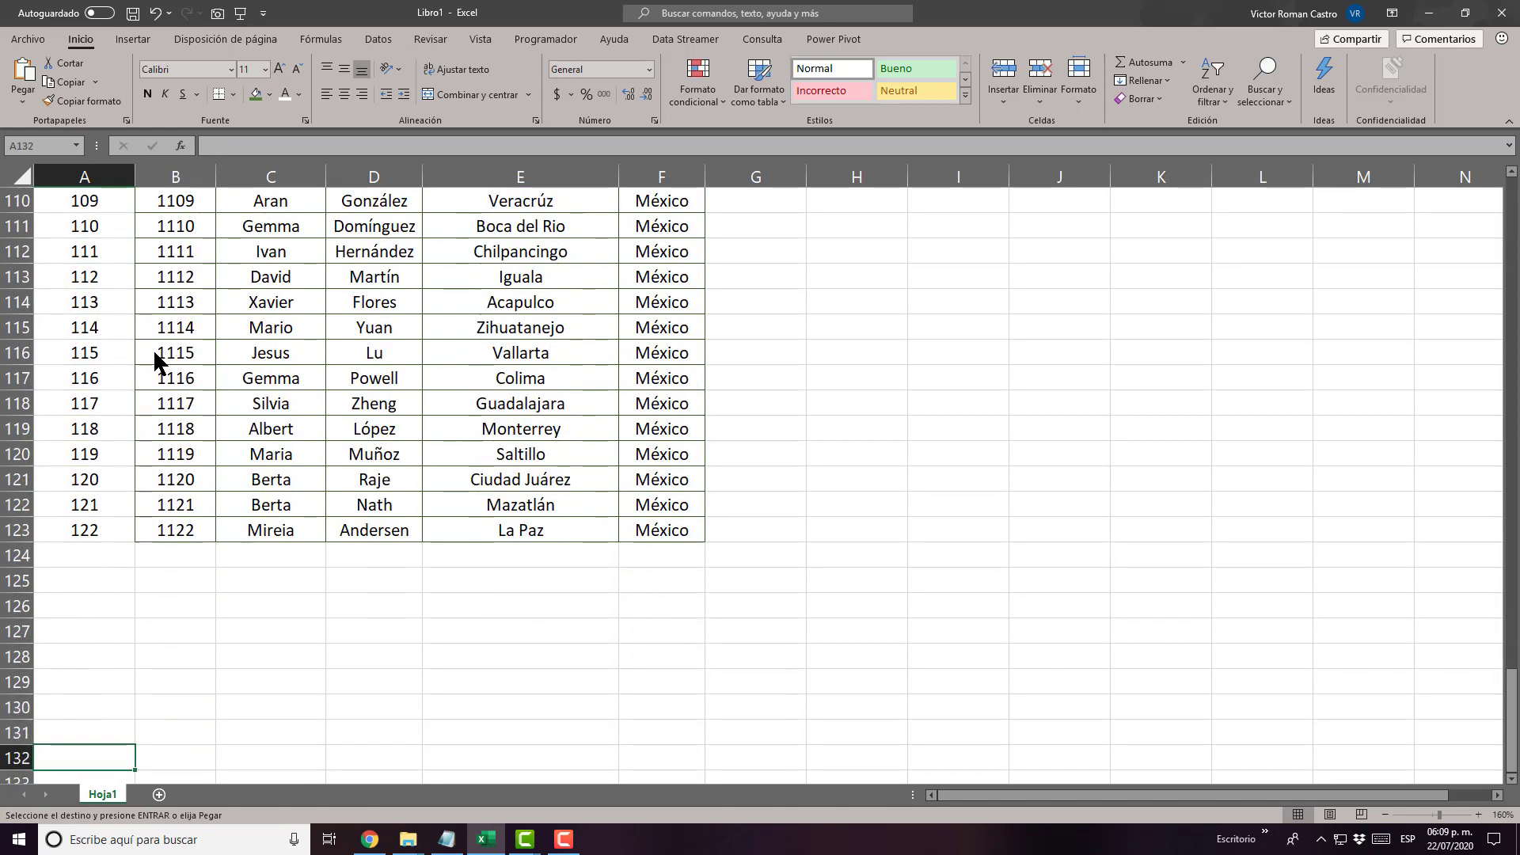
pyautogui.scroll(-3, 155, 360)
pyautogui.press('Return')
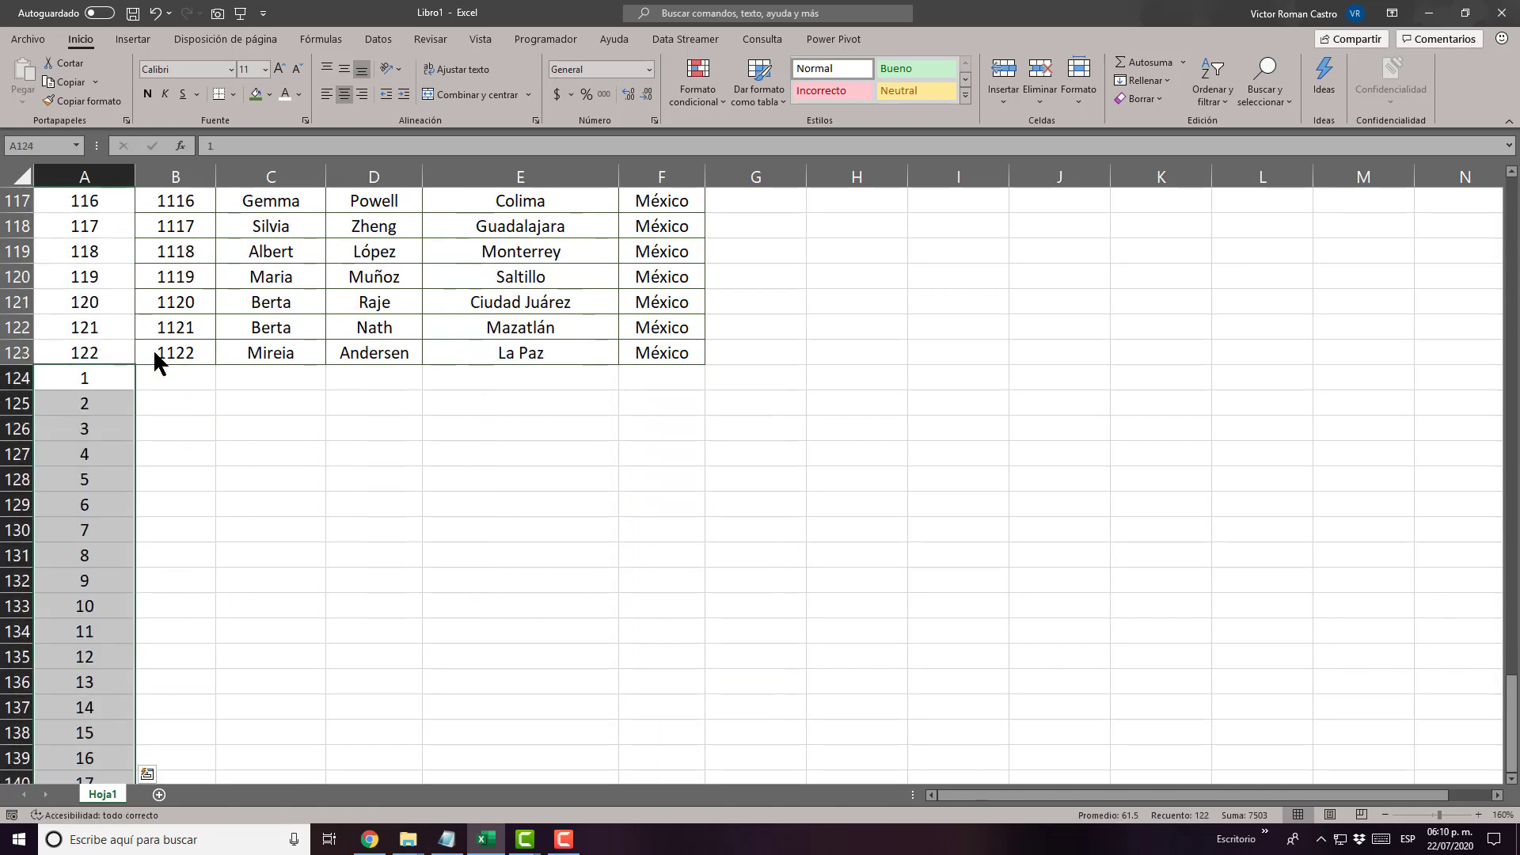
pyautogui.hotkey('ctrl', 'Down')
pyautogui.hotkey('ctrl', 'Home')
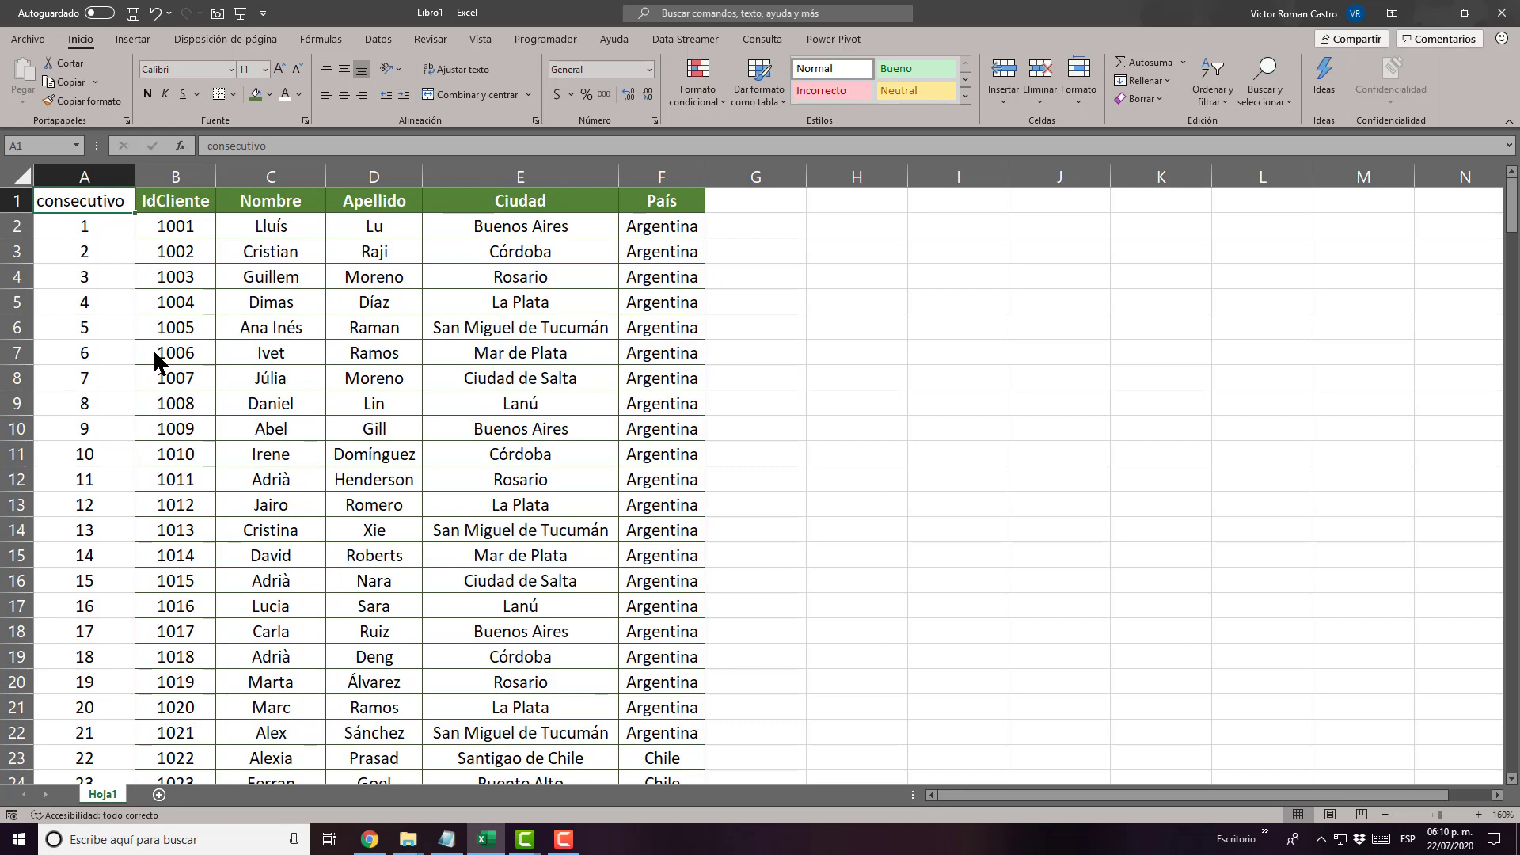
# - Select the whole table A1:F245 from the consecutivo header and show the Datos tab
pyautogui.click(15, 226)
pyautogui.scroll(-5, 15, 226)
pyautogui.scroll(-3, 47, 475)
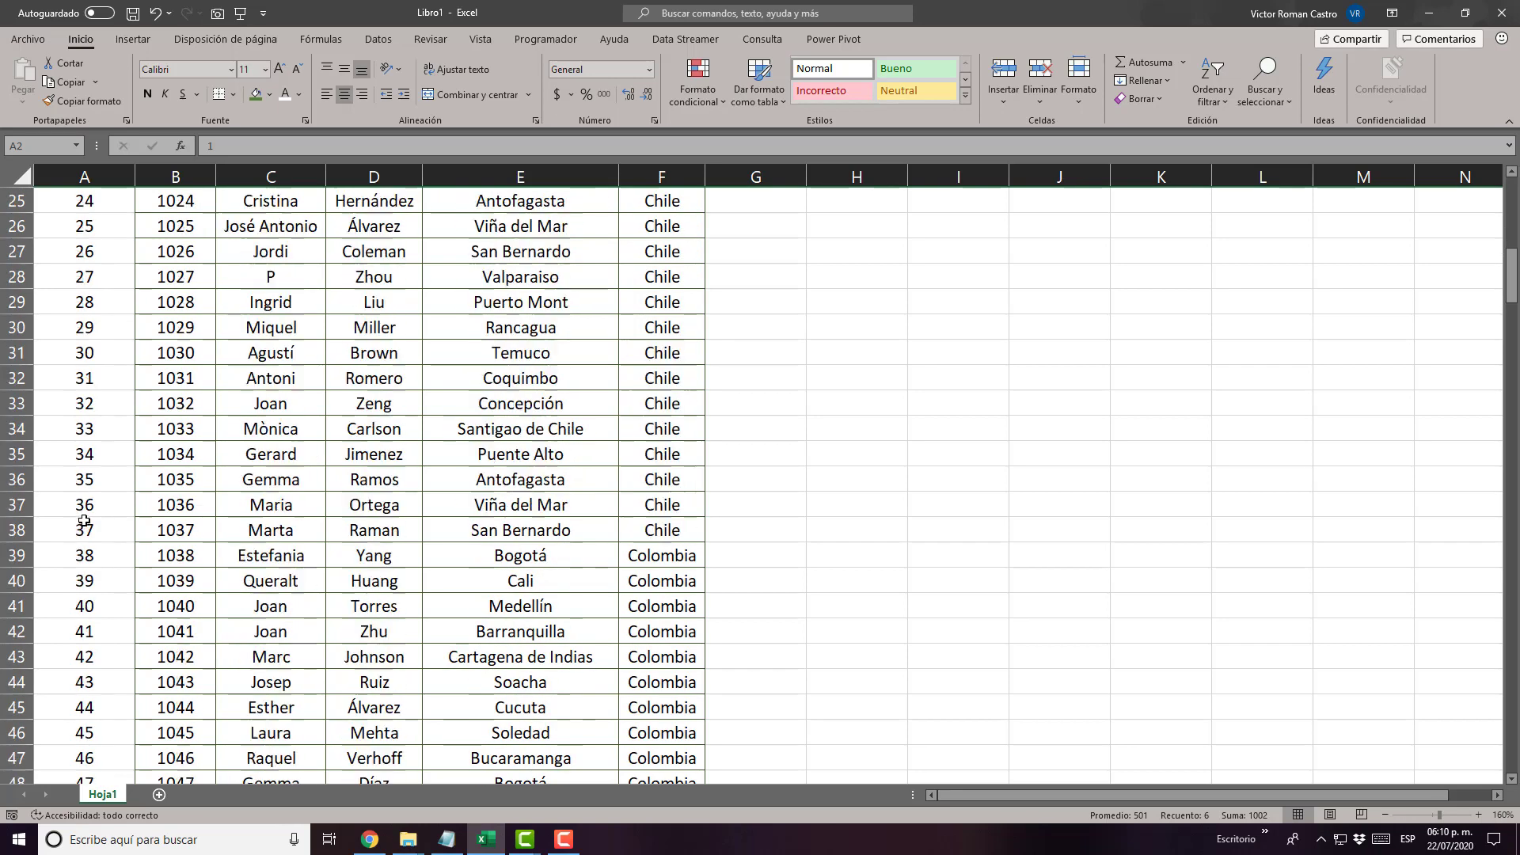
pyautogui.scroll(7, 118, 515)
pyautogui.scroll(1, 159, 370)
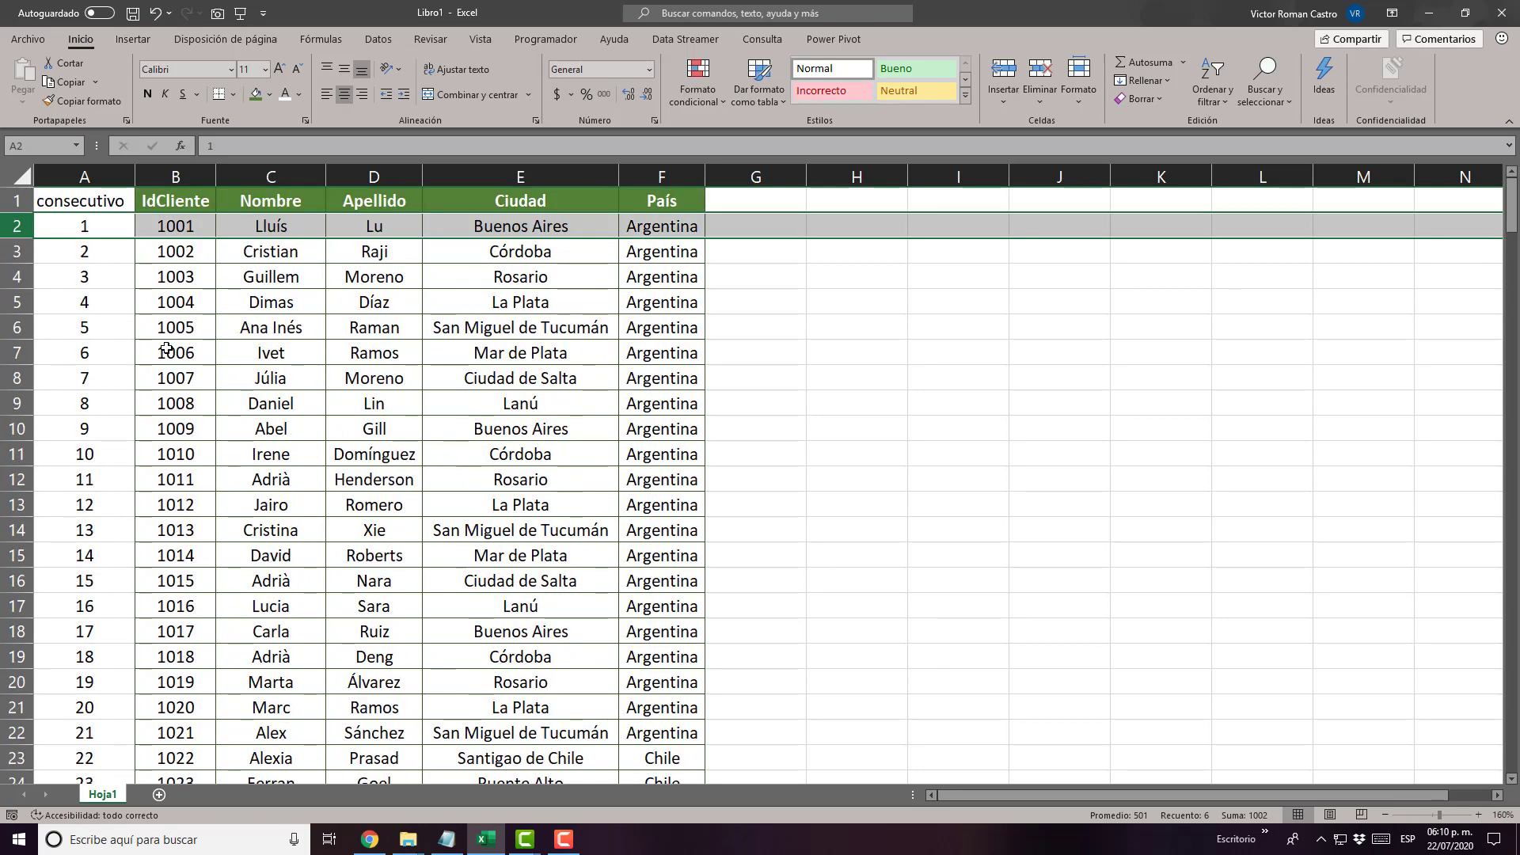
pyautogui.click(112, 198)
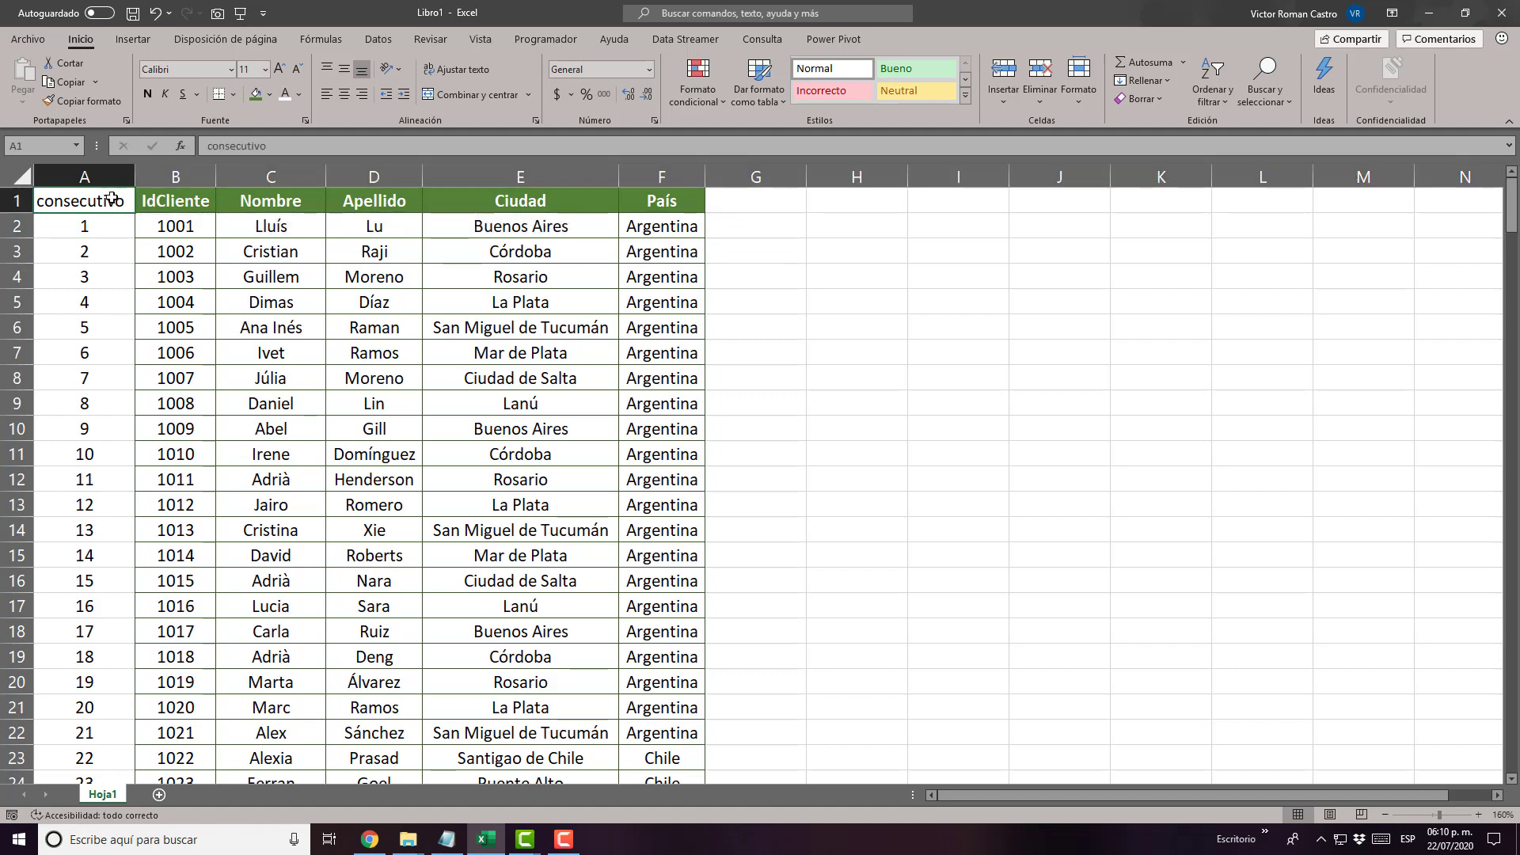
pyautogui.hotkey('ctrl', 'shift', 'Right')
pyautogui.hotkey('ctrl', 'shift', 'Down')
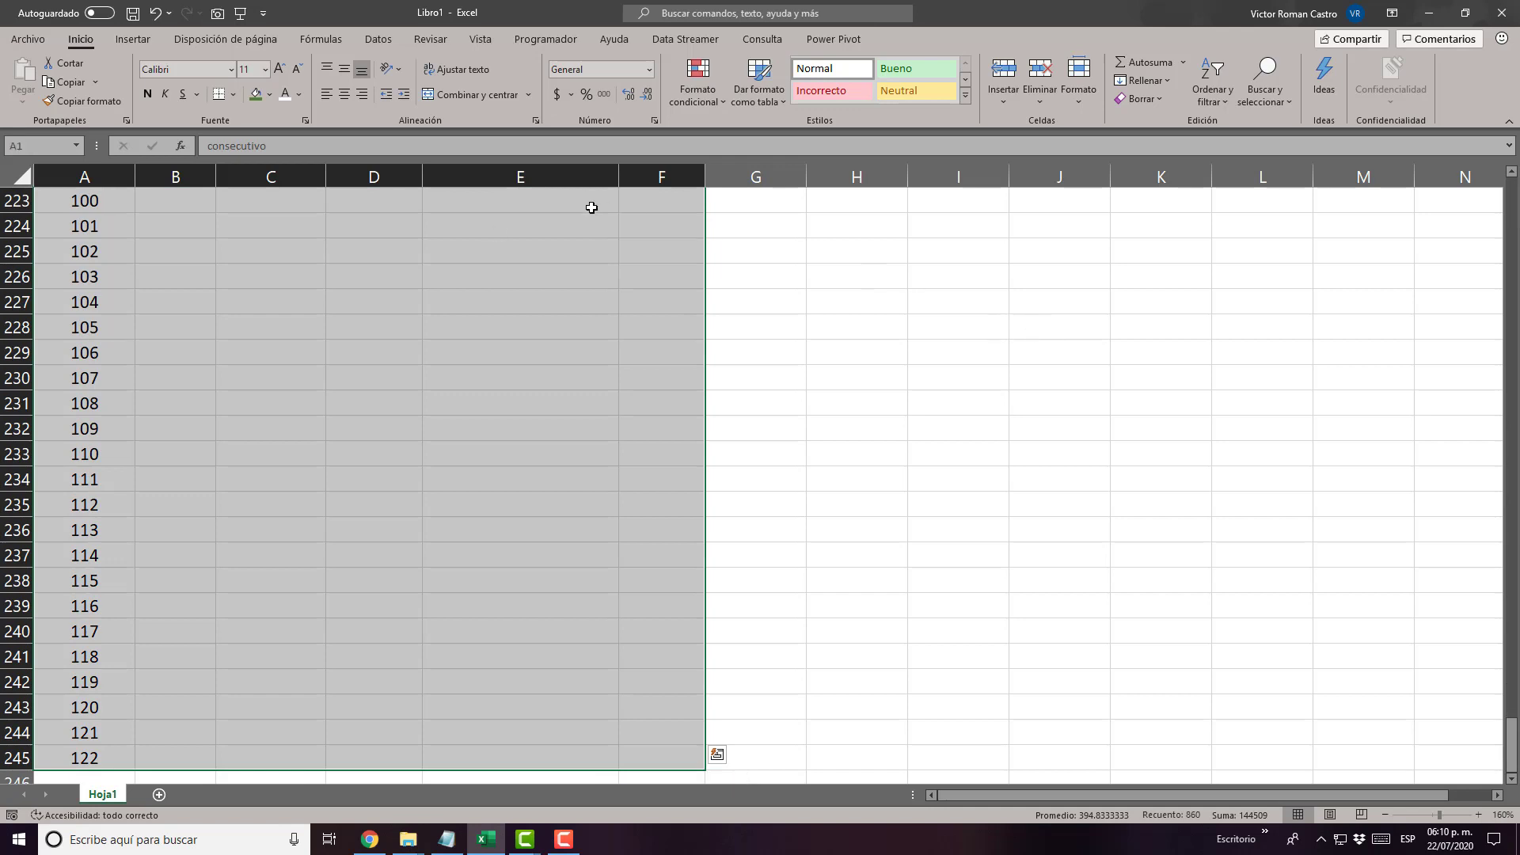
pyautogui.click(366, 38)
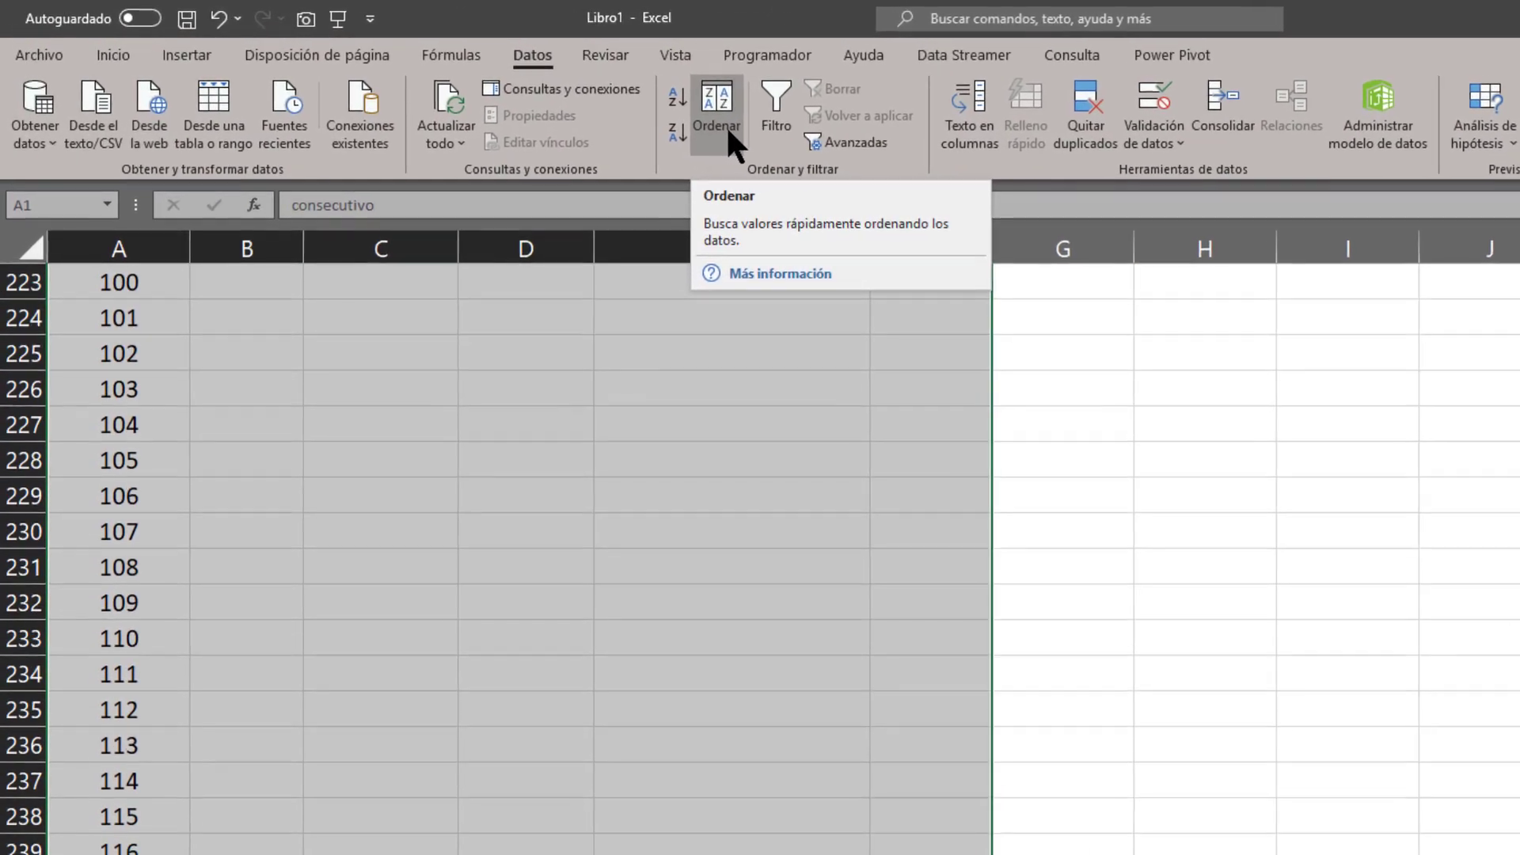
# - Sort the selected table by consecutivo, De menor a mayor (smallest to largest)
pyautogui.click(728, 132)
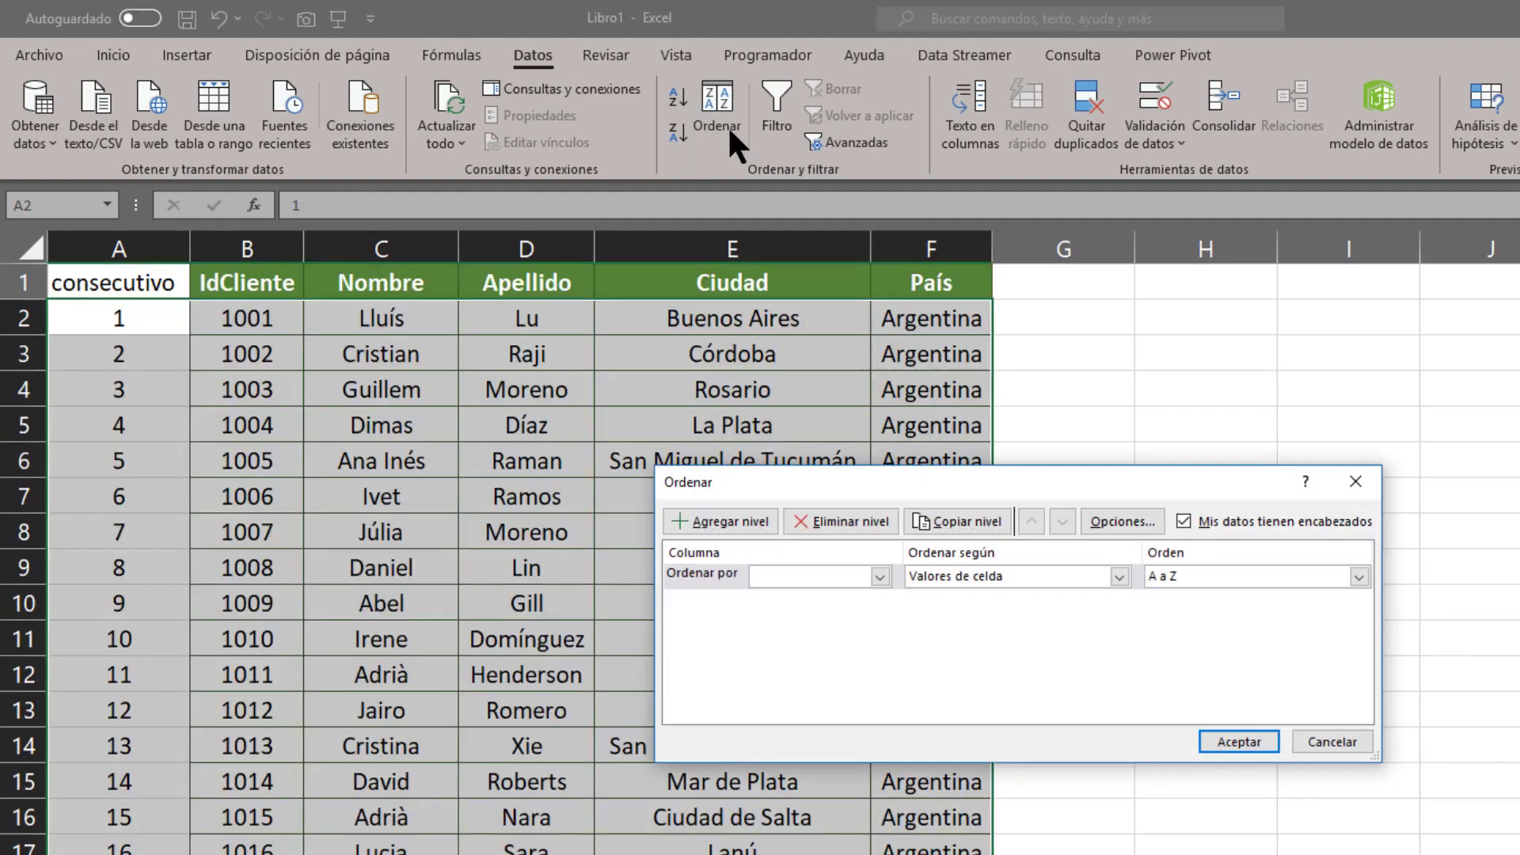
pyautogui.click(880, 576)
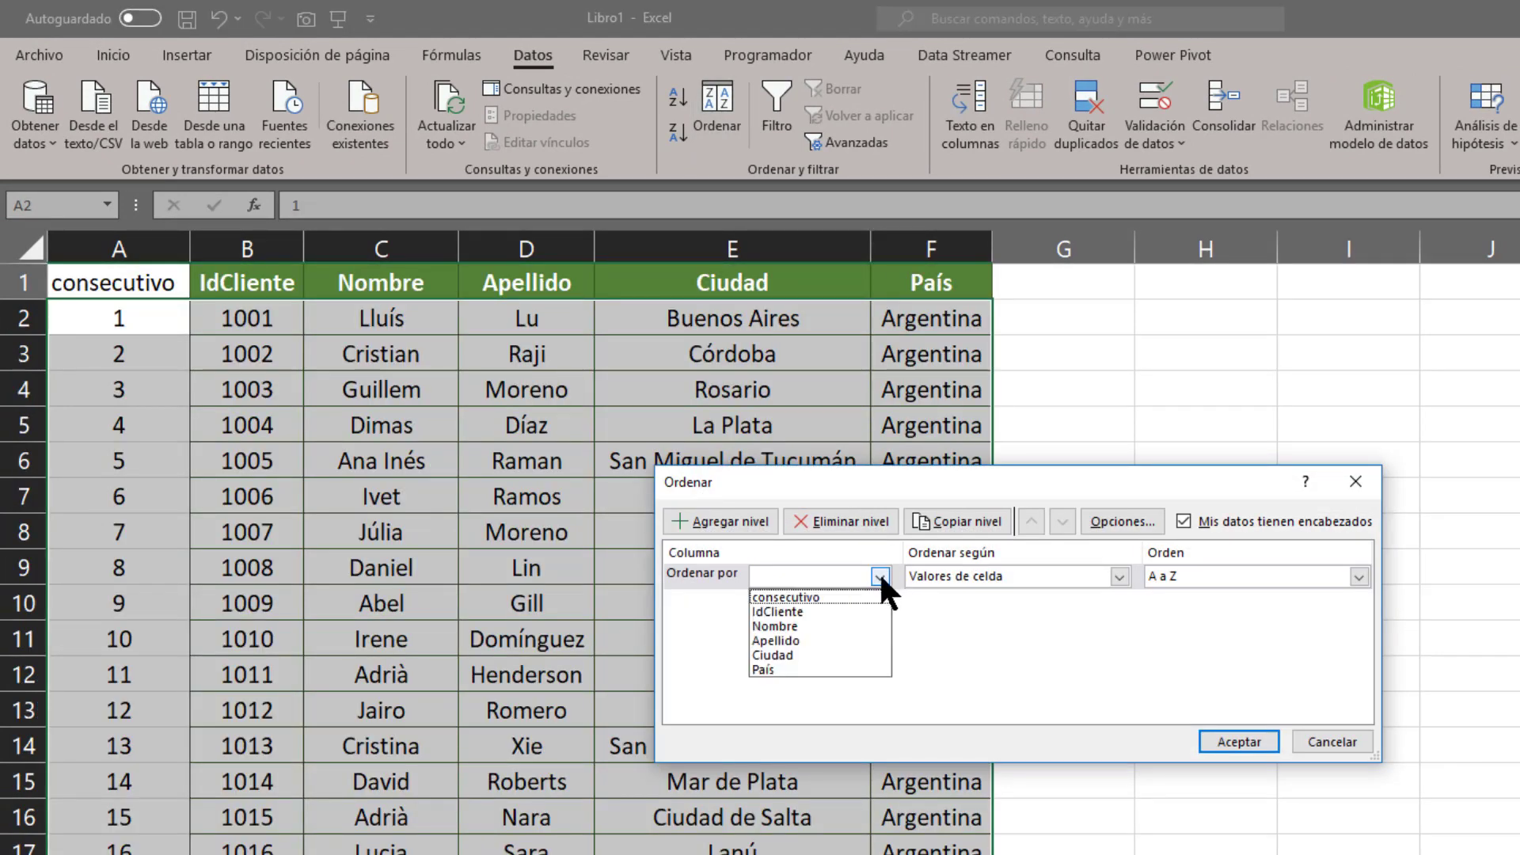
pyautogui.click(835, 599)
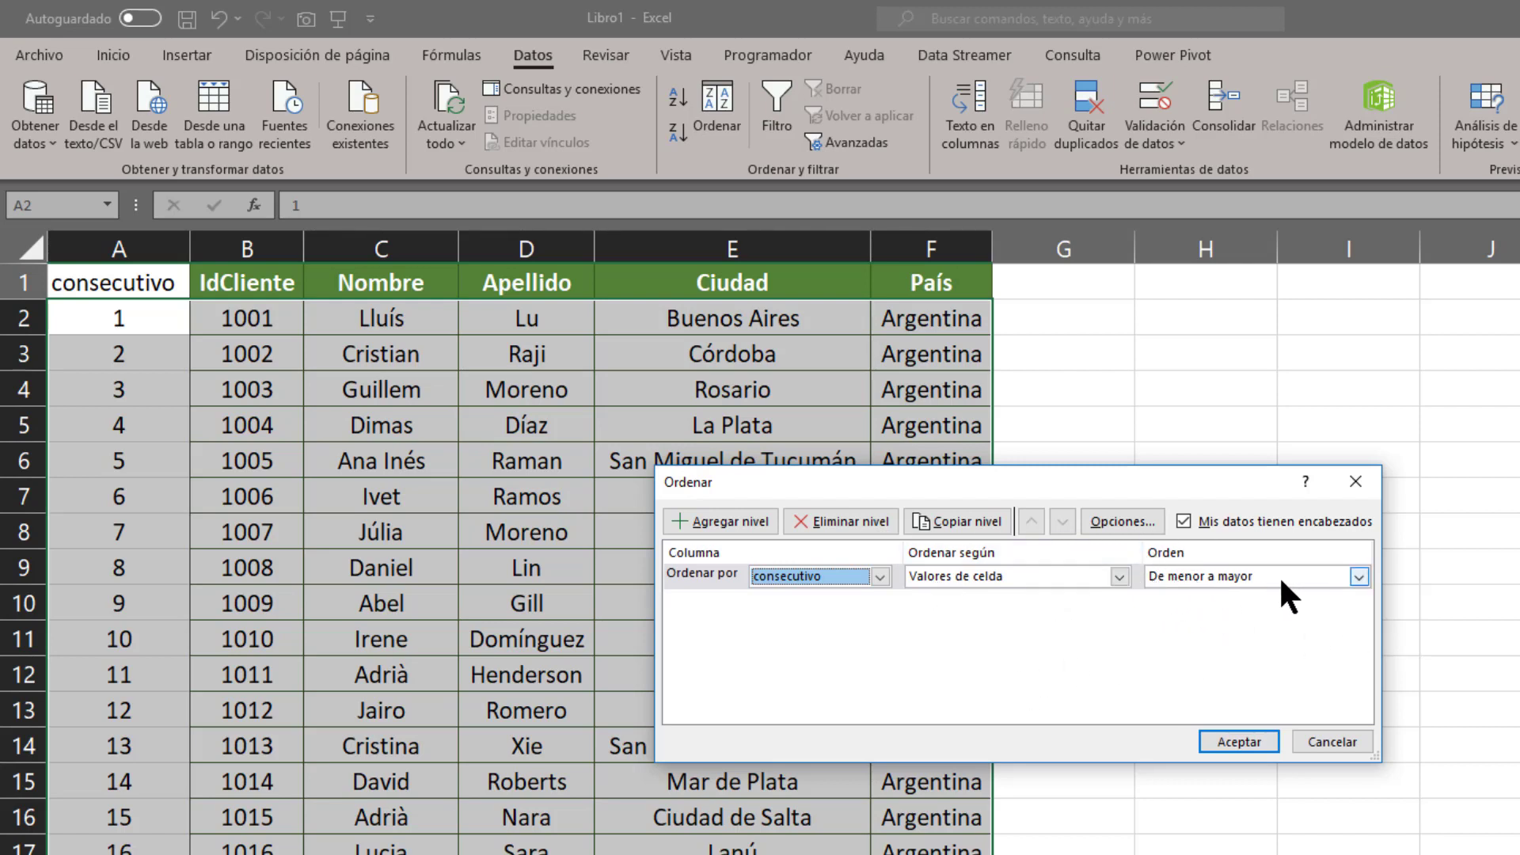
pyautogui.click(1253, 739)
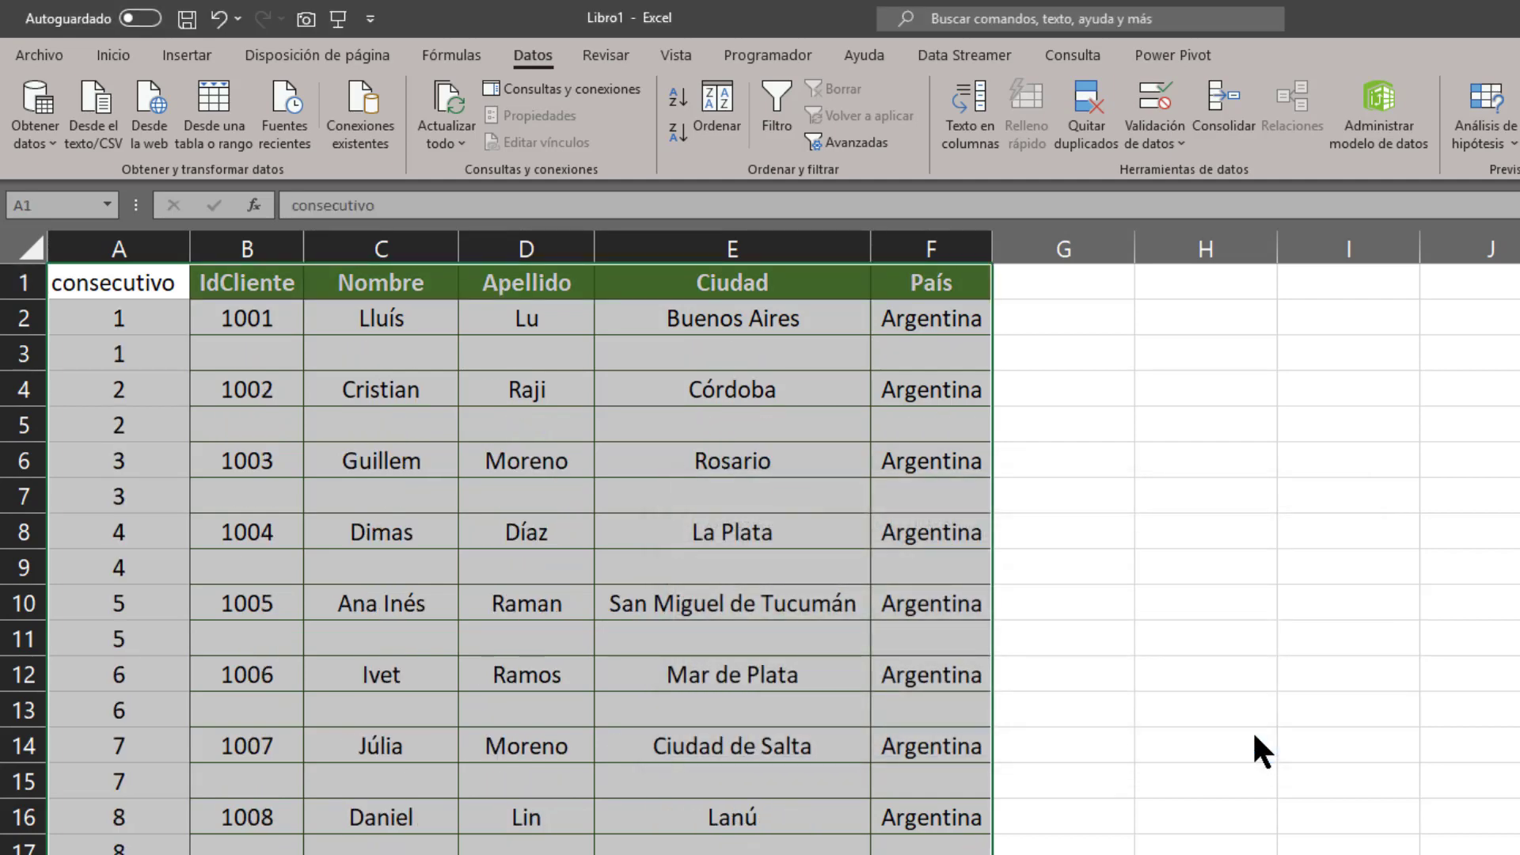
# - Inspect the sorted rows, marking the paired consecutivo values 1, 2 and 3 in A2:A7
pyautogui.click(326, 385)
pyautogui.click(254, 358)
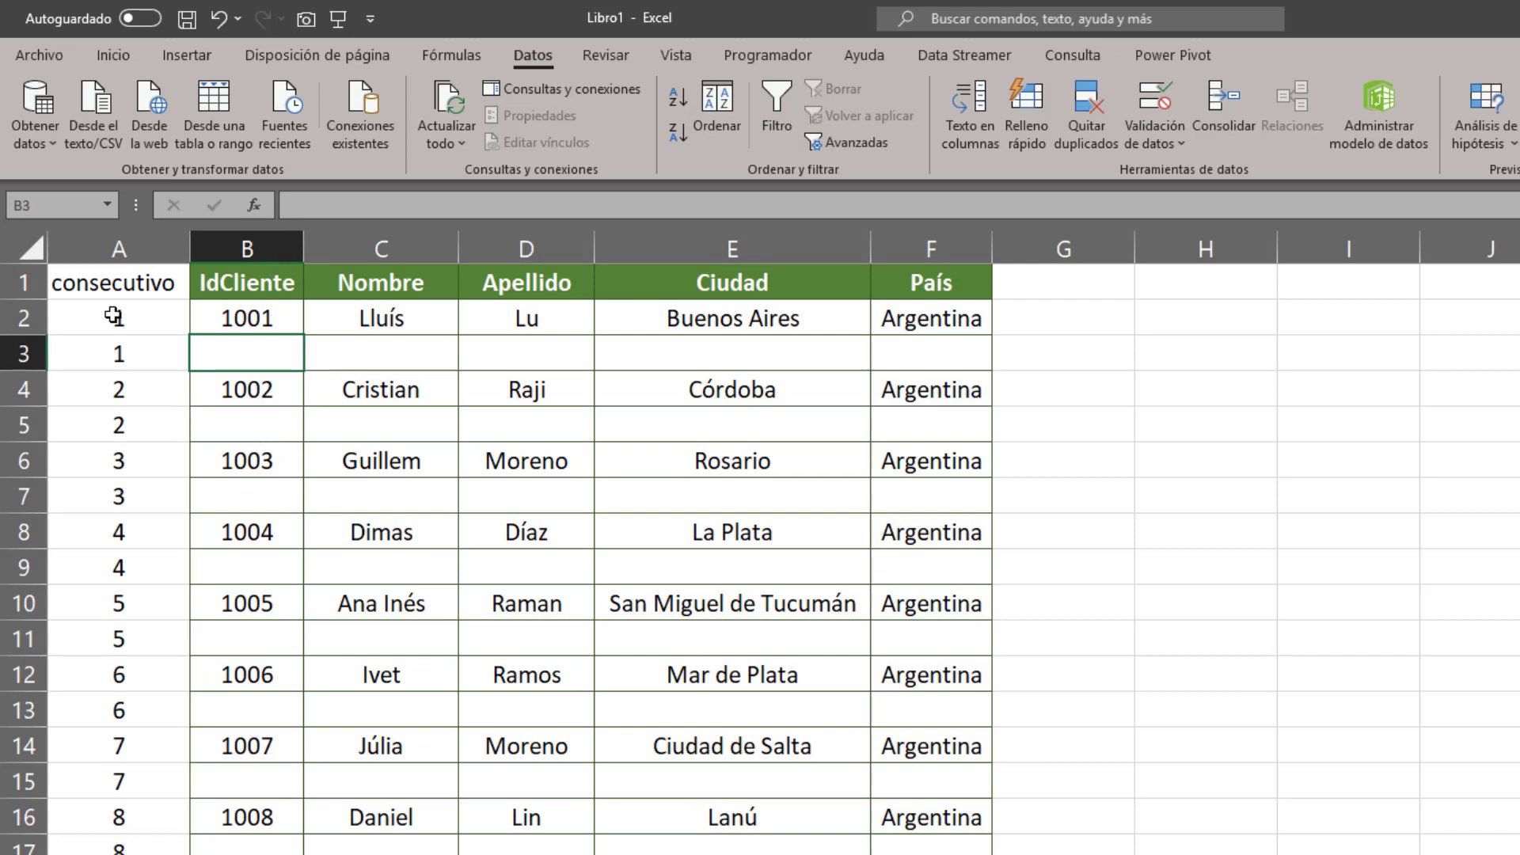
pyautogui.moveTo(114, 316); pyautogui.dragTo(121, 340)
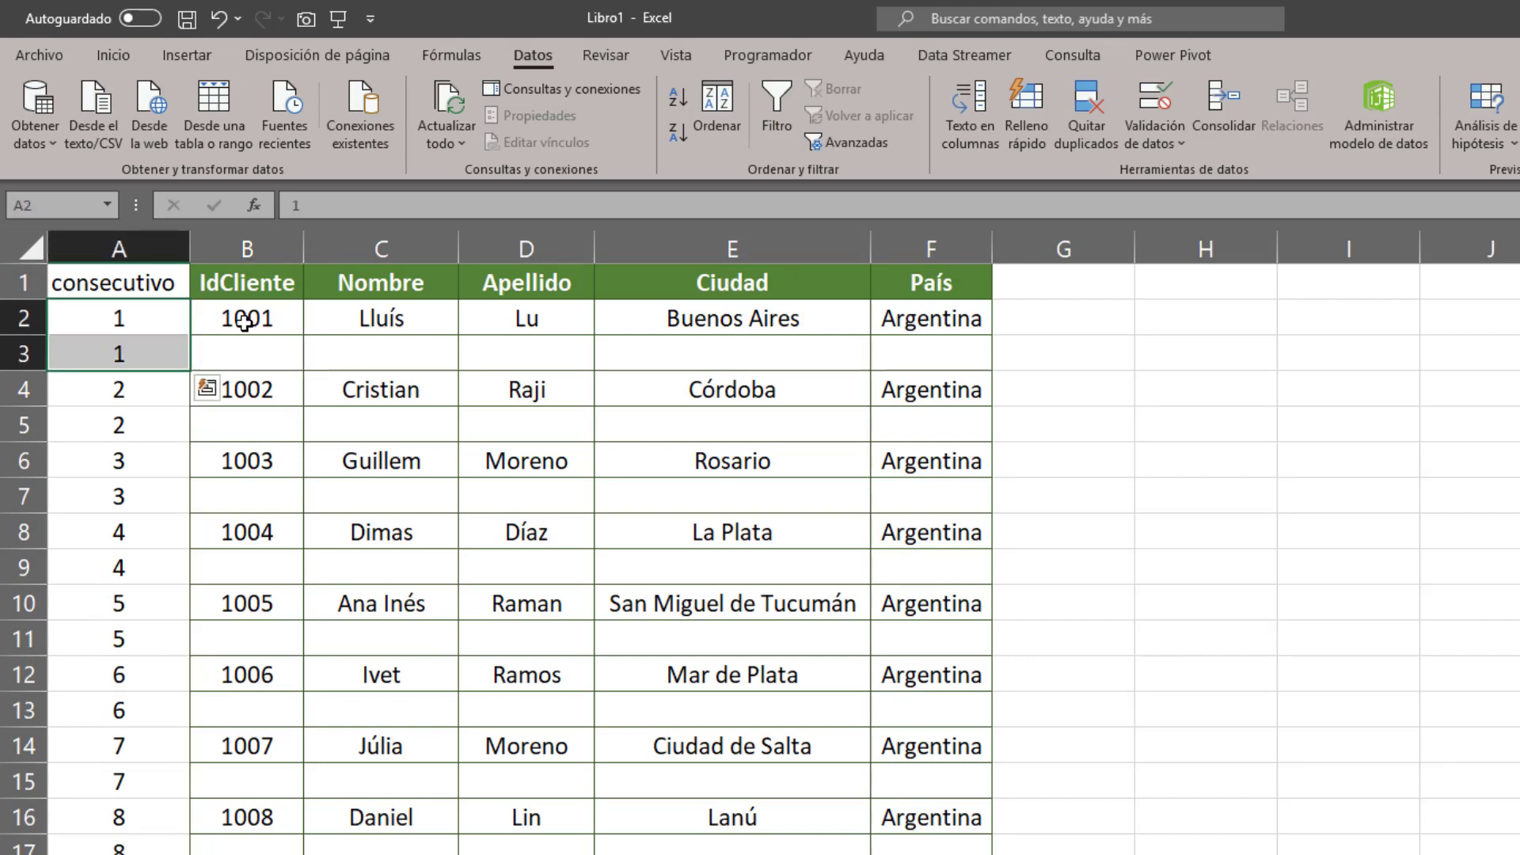
pyautogui.moveTo(246, 316); pyautogui.dragTo(889, 332)
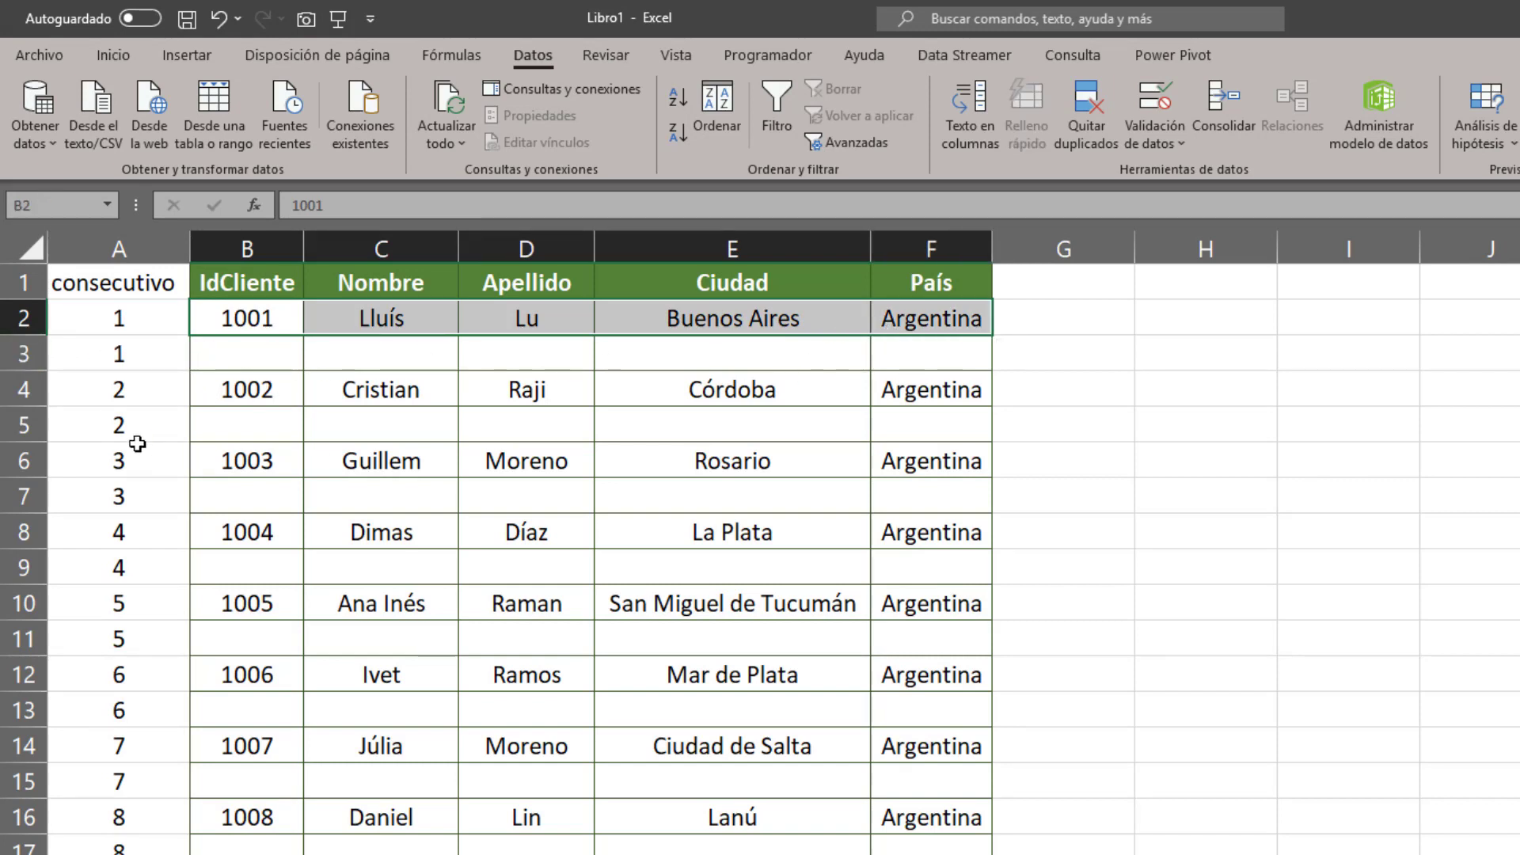
pyautogui.moveTo(118, 385); pyautogui.dragTo(126, 421)
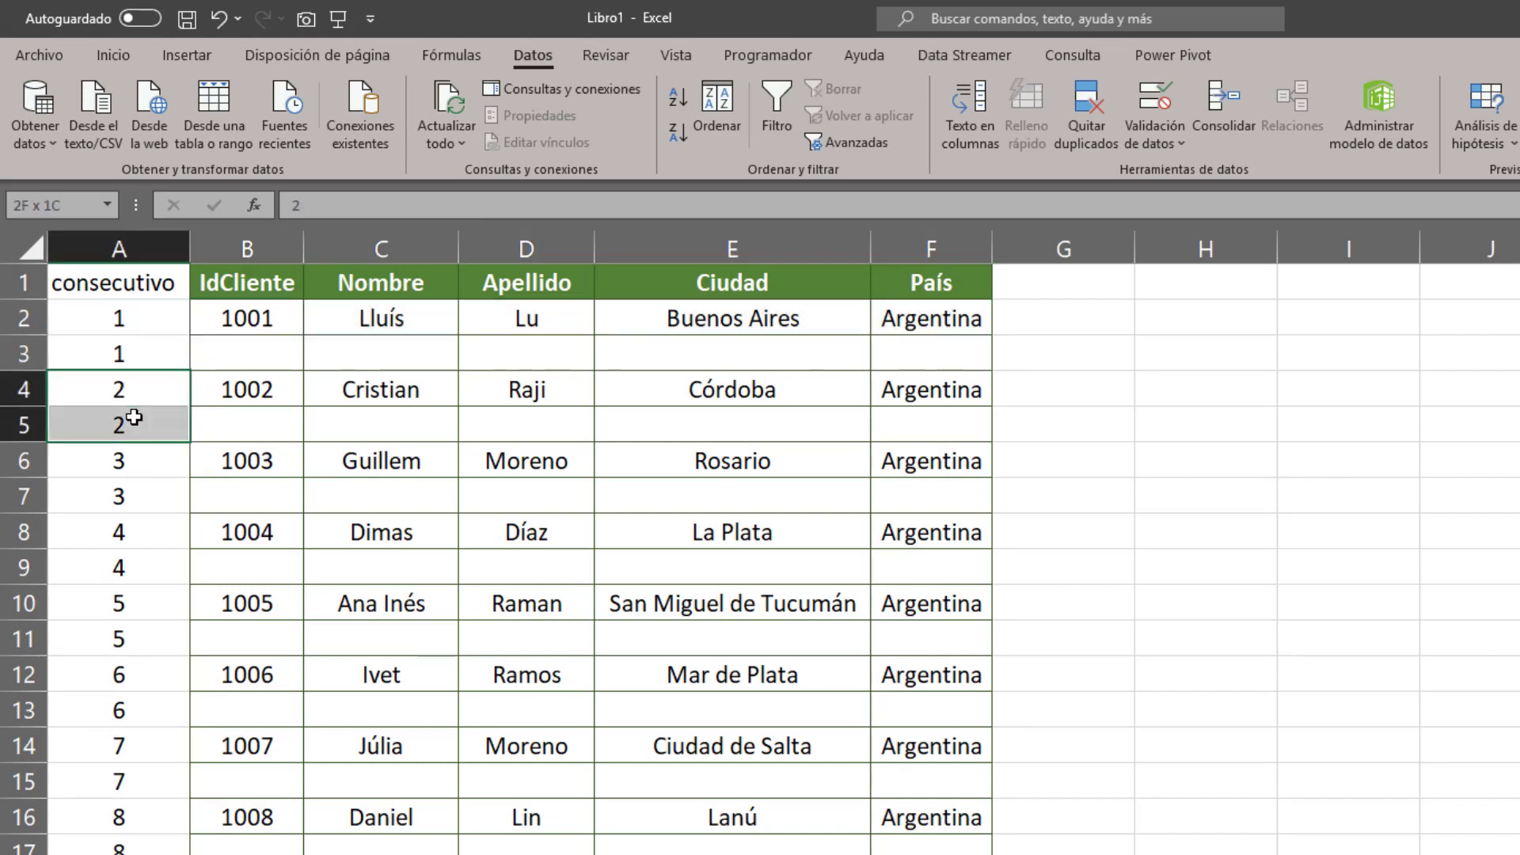
pyautogui.click(137, 461)
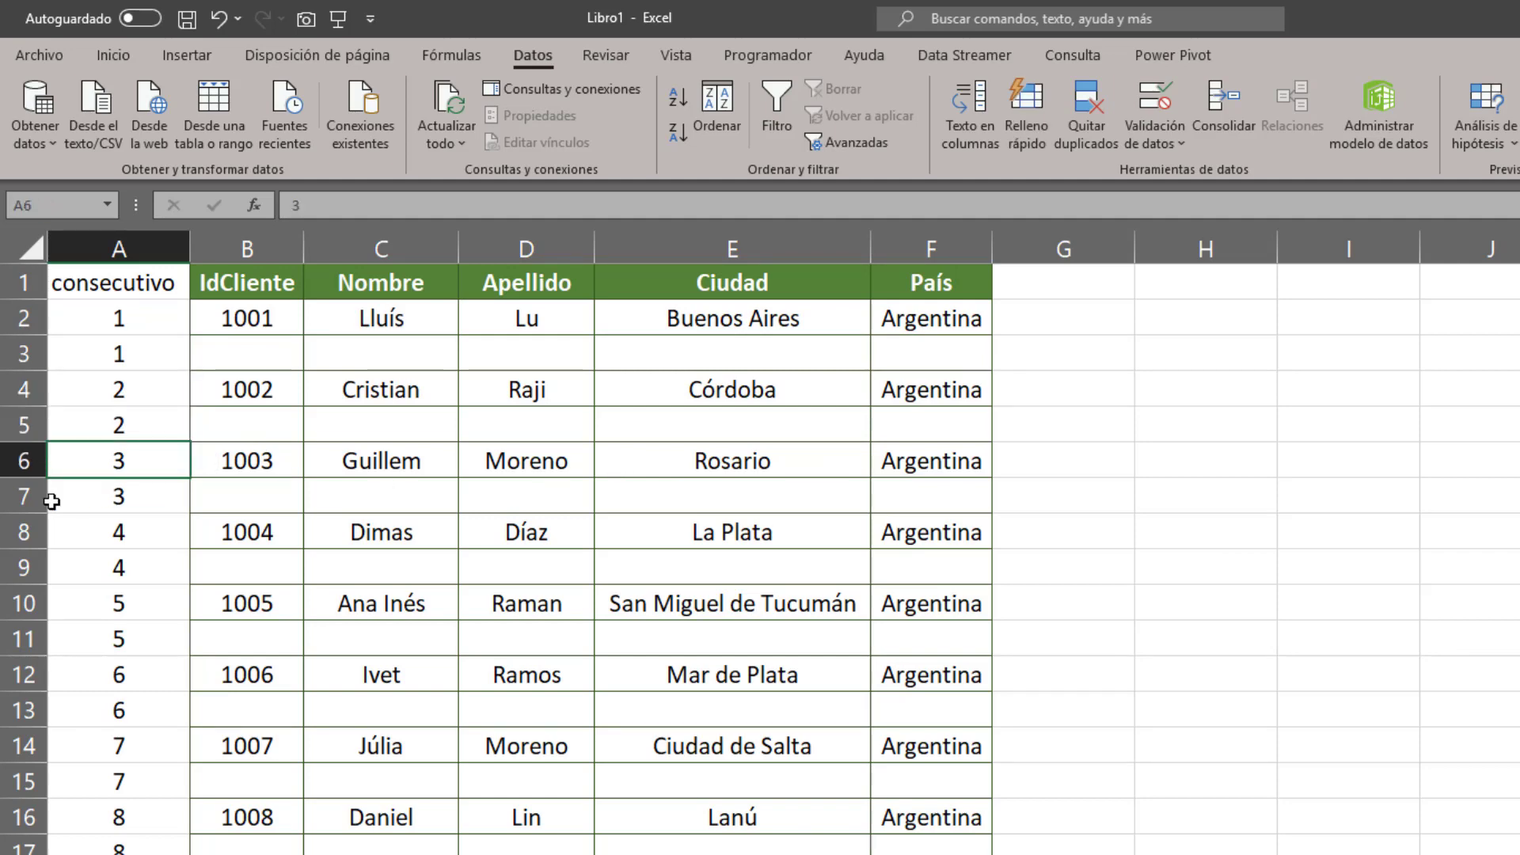
pyautogui.click(98, 495)
# - Review the interleaved rows through the sheet, then bring up the consecutivo column's actions
pyautogui.scroll(-3, 207, 589)
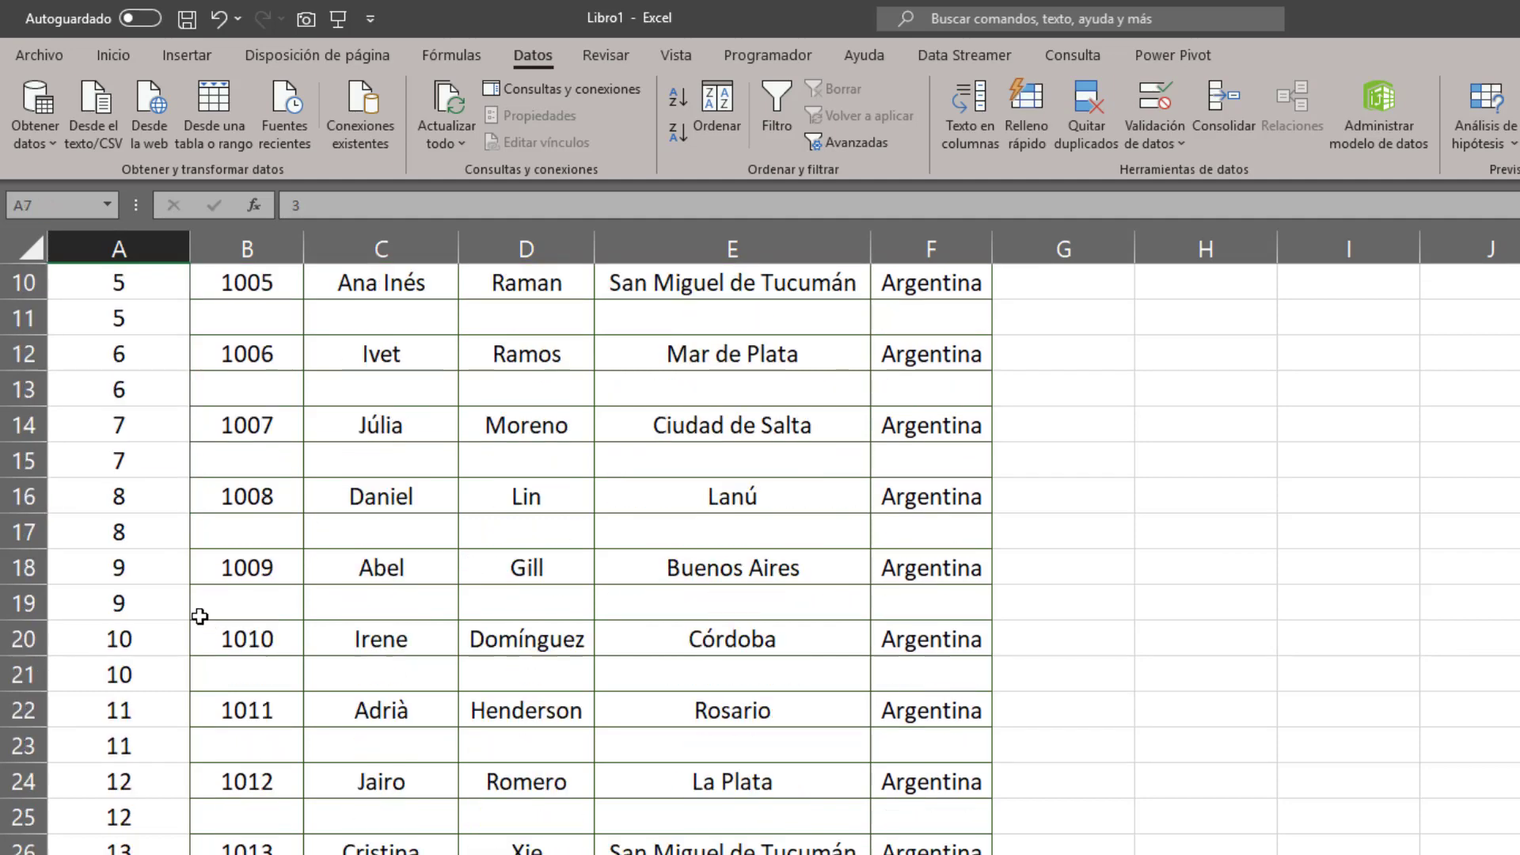
pyautogui.scroll(-4, 206, 613)
pyautogui.scroll(-3, 198, 768)
pyautogui.scroll(6, 202, 760)
pyautogui.scroll(4, 221, 748)
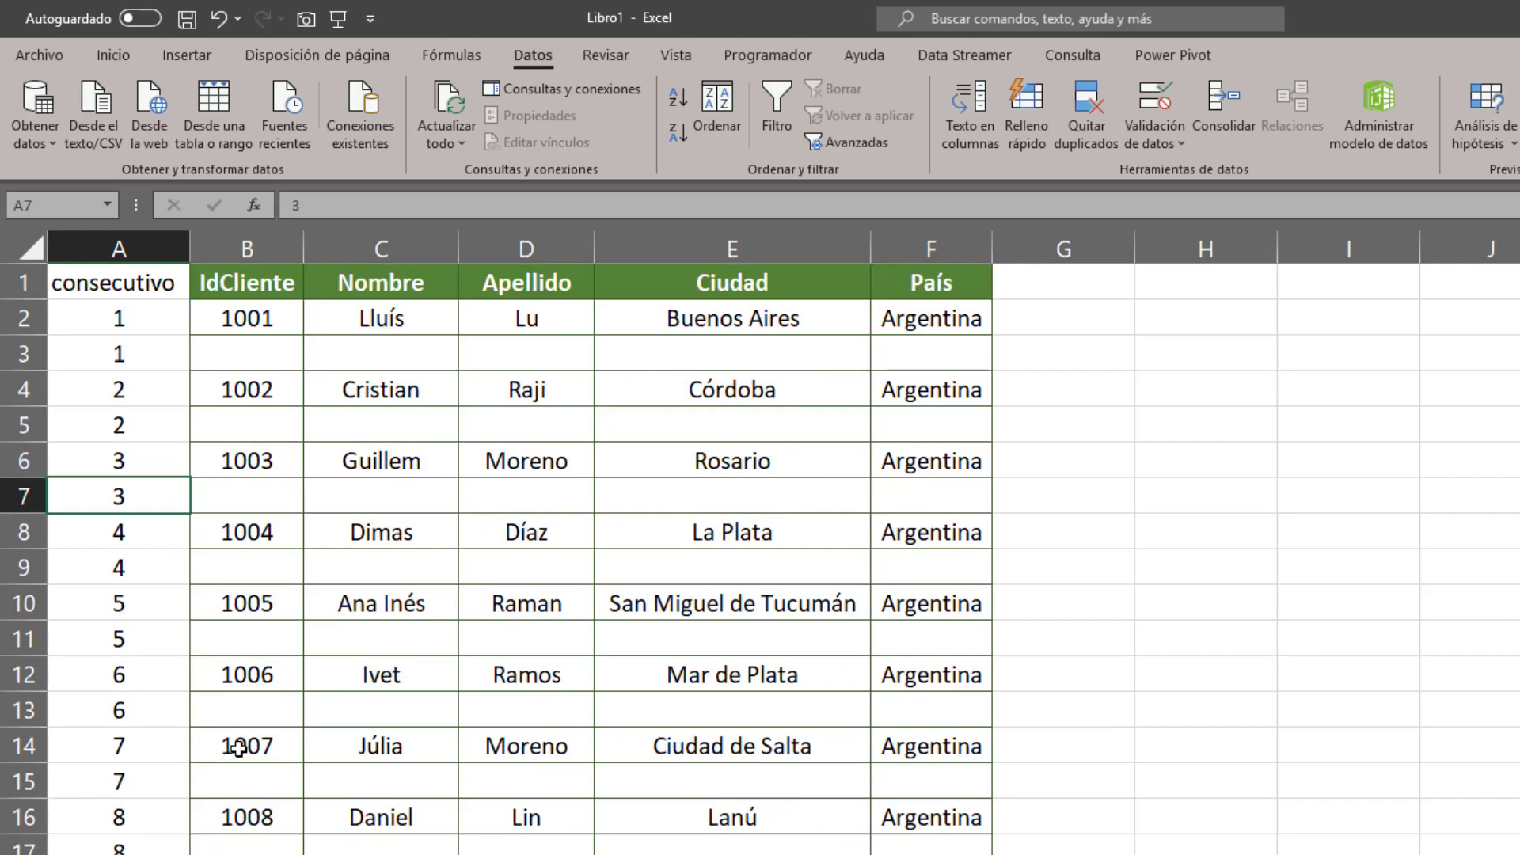
pyautogui.scroll(-4, 760, 558)
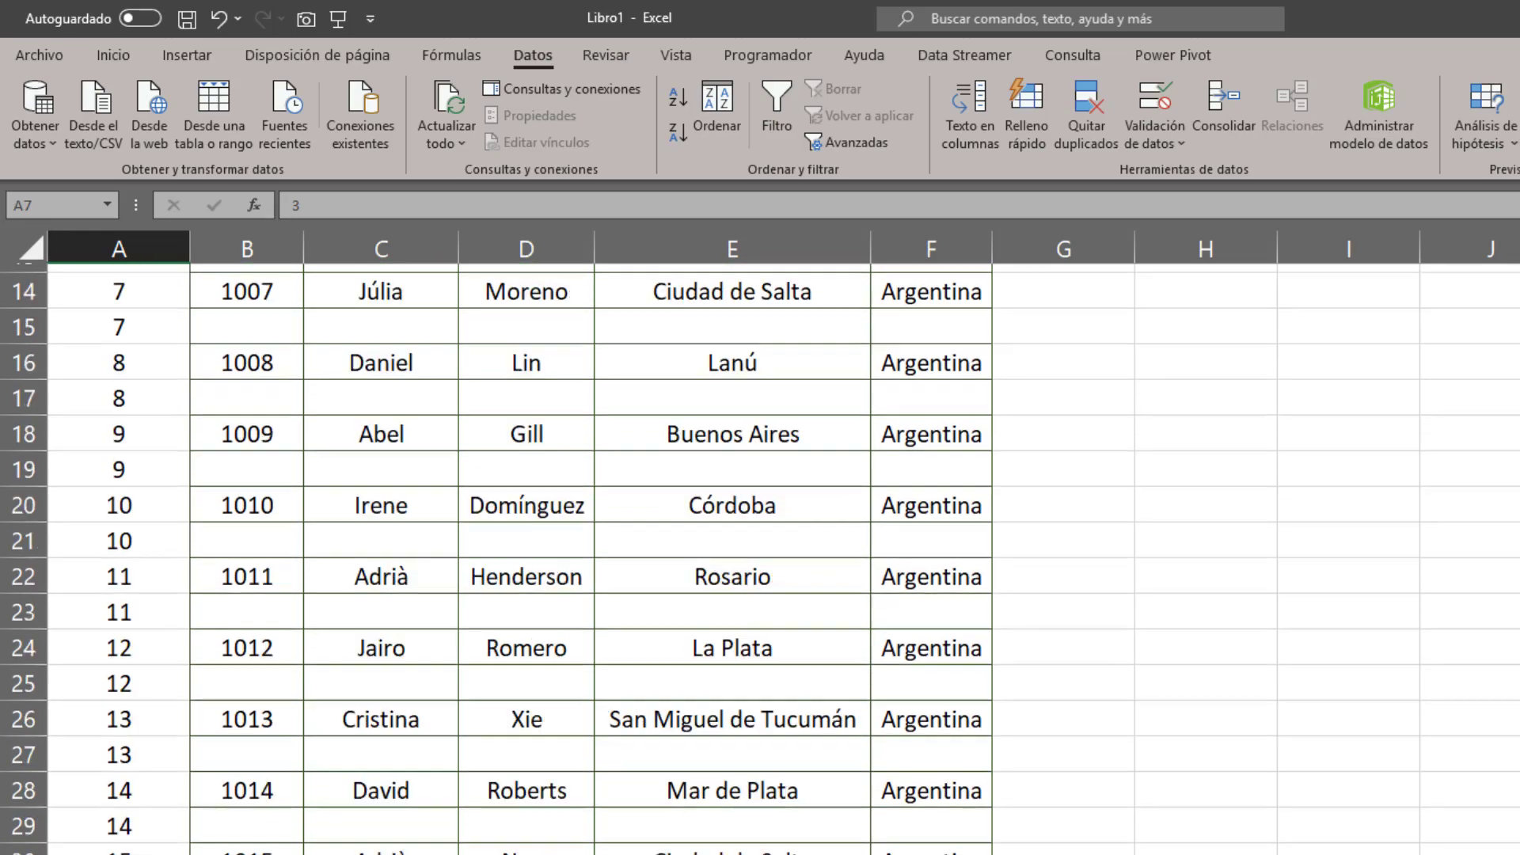
pyautogui.scroll(-10, 760, 558)
pyautogui.scroll(-9, 760, 558)
pyautogui.scroll(-11, 760, 558)
pyautogui.scroll(-9, 760, 558)
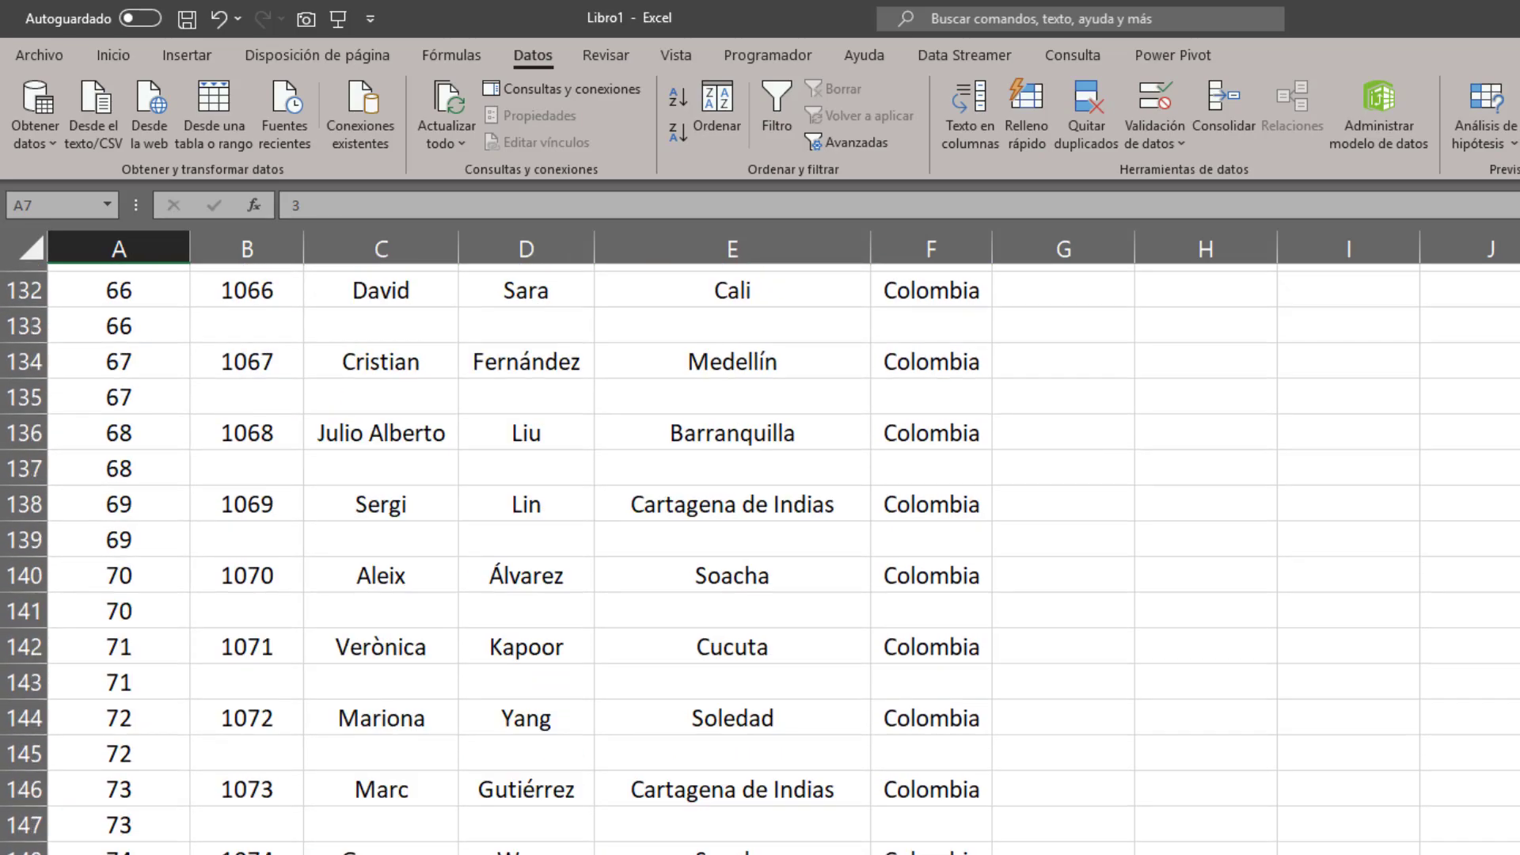
pyautogui.scroll(-8, 759, 558)
pyautogui.scroll(-6, 760, 558)
pyautogui.scroll(-1, 759, 558)
pyautogui.scroll(-6, 760, 558)
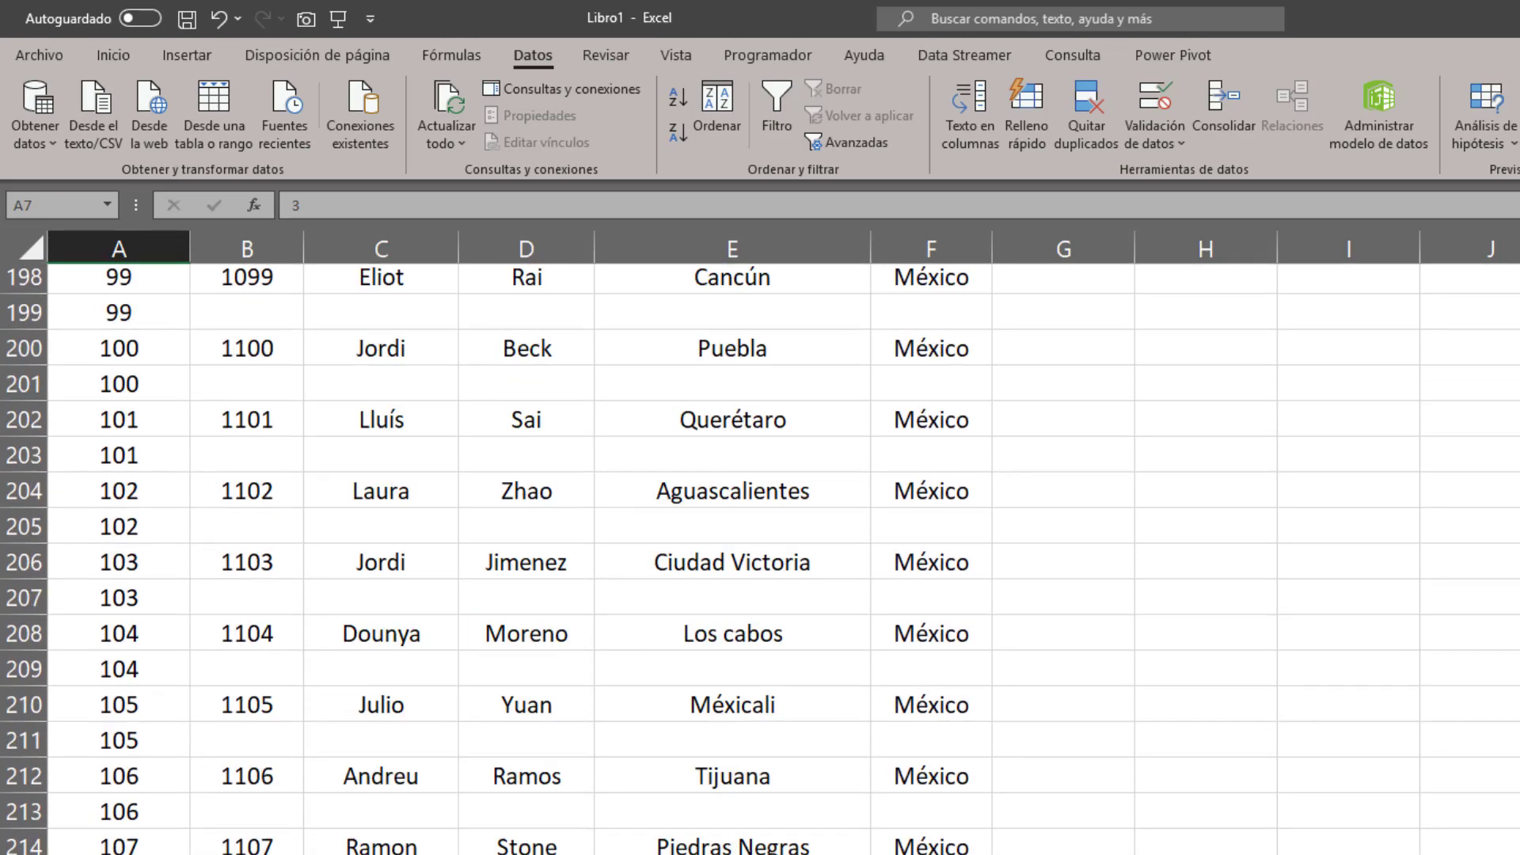
pyautogui.scroll(-6, 760, 558)
pyautogui.scroll(-3, 760, 558)
pyautogui.scroll(18, 760, 558)
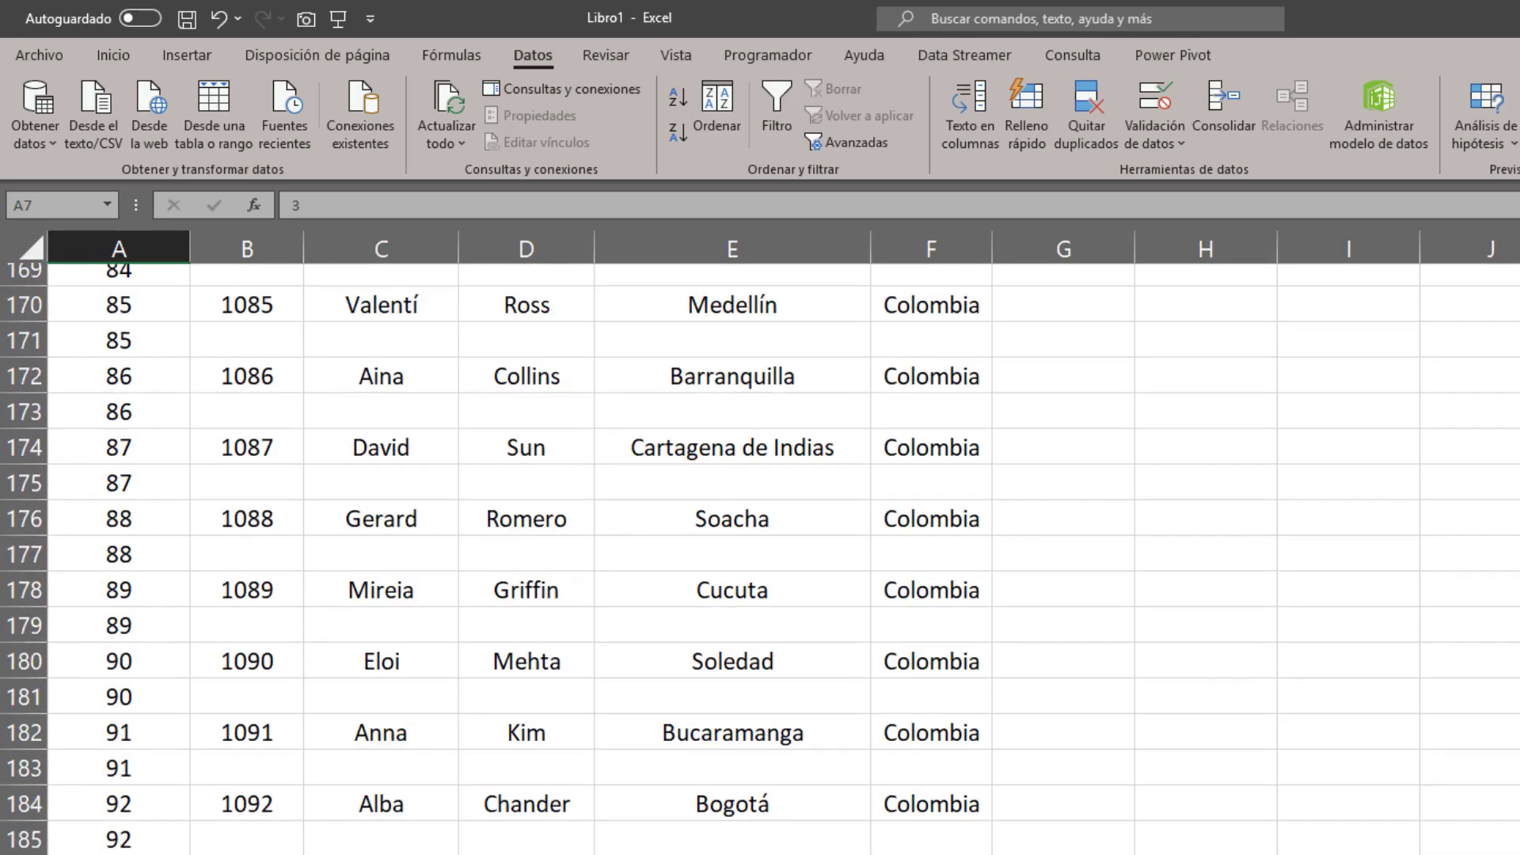
pyautogui.scroll(20, 760, 558)
pyautogui.scroll(18, 760, 558)
pyautogui.scroll(10, 759, 558)
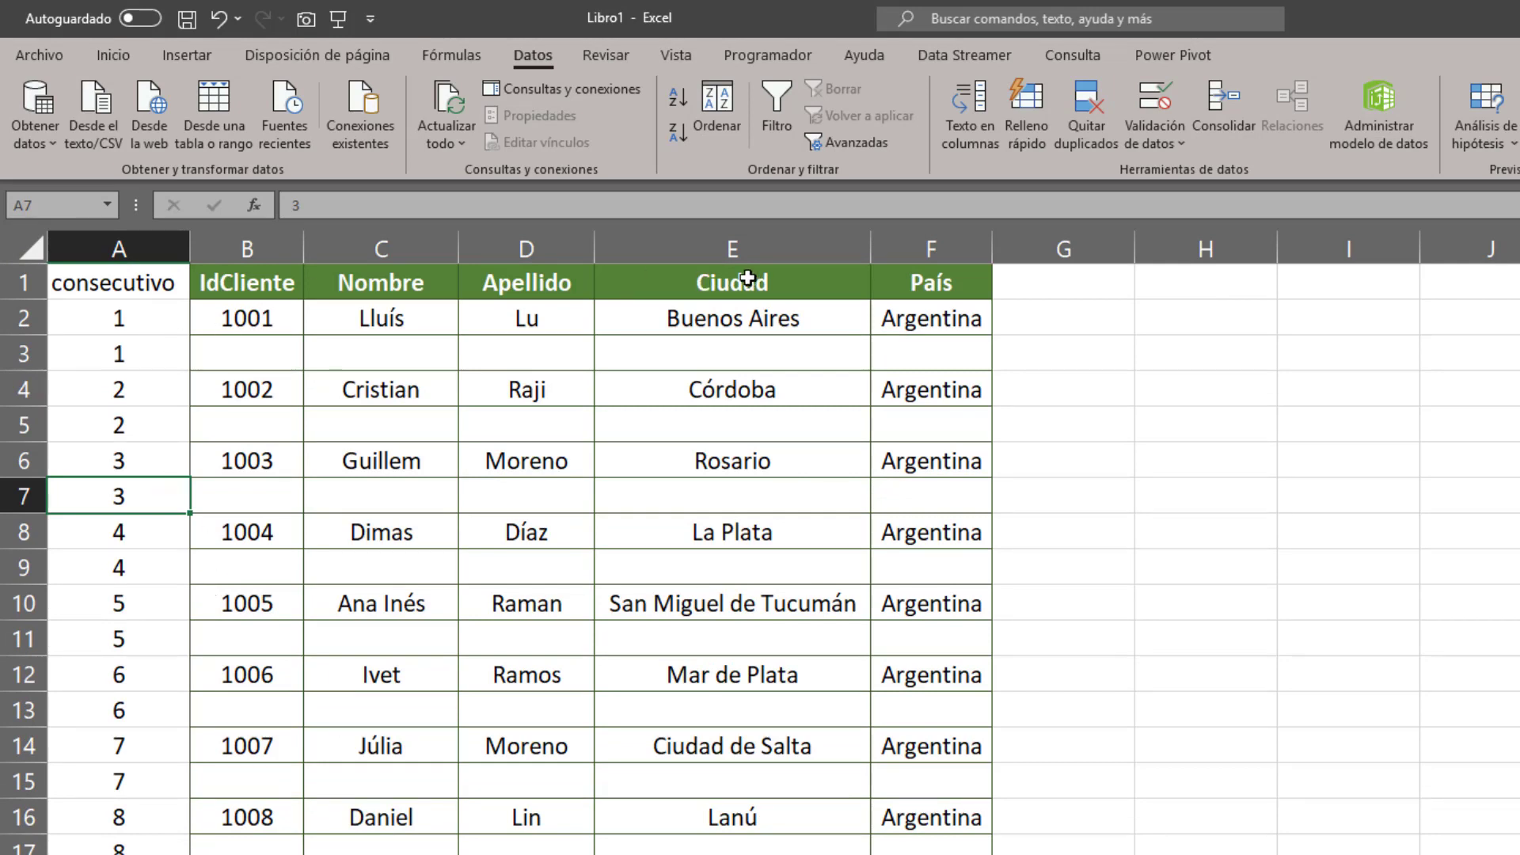
pyautogui.rightClick(118, 250)
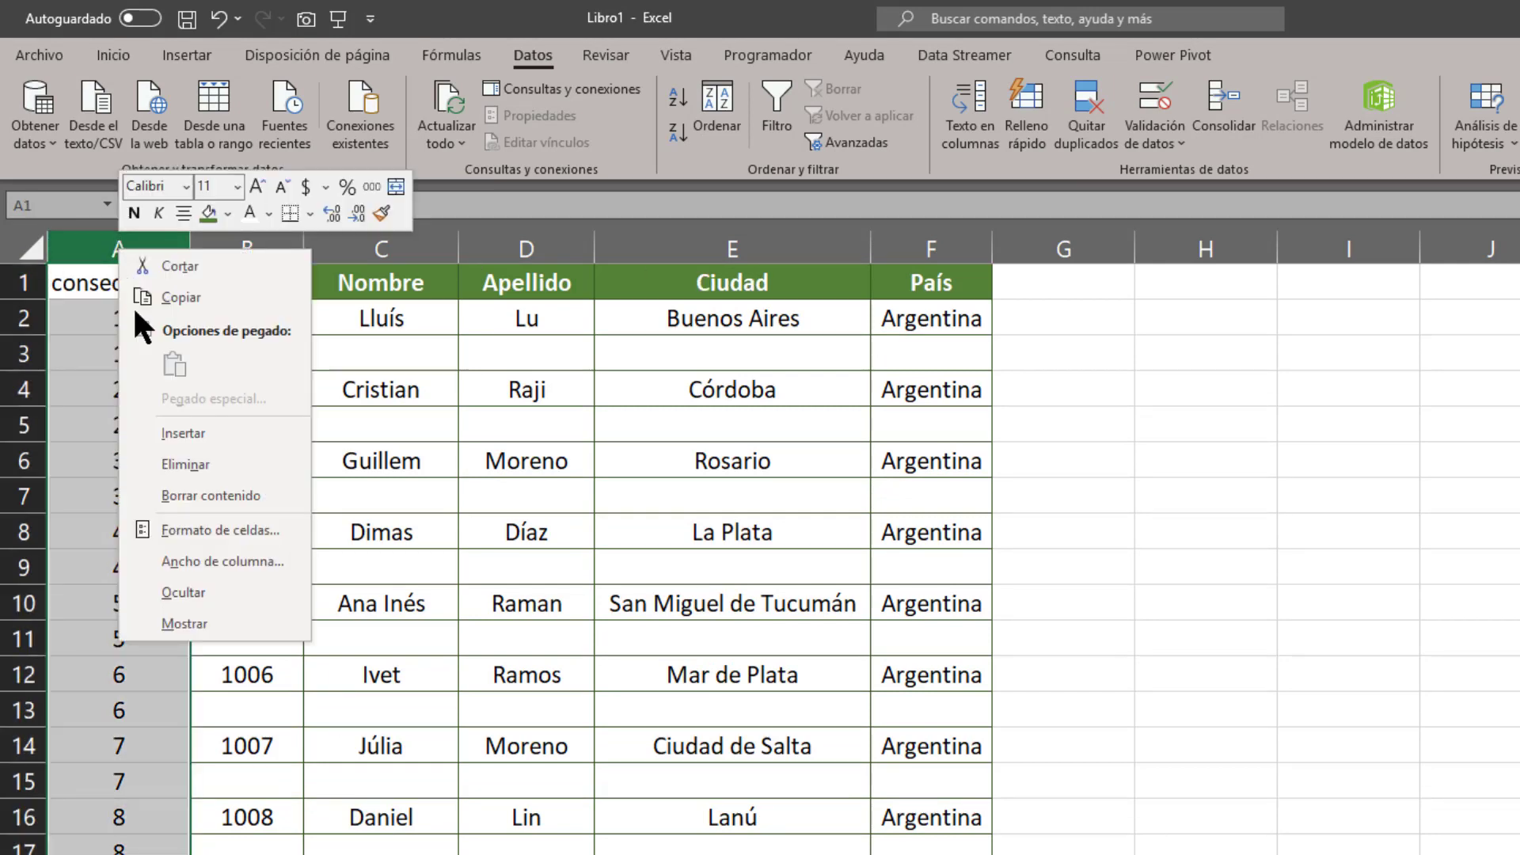
# - Delete the consecutivo helper column and confirm the records run consecutively from 1001
pyautogui.click(186, 463)
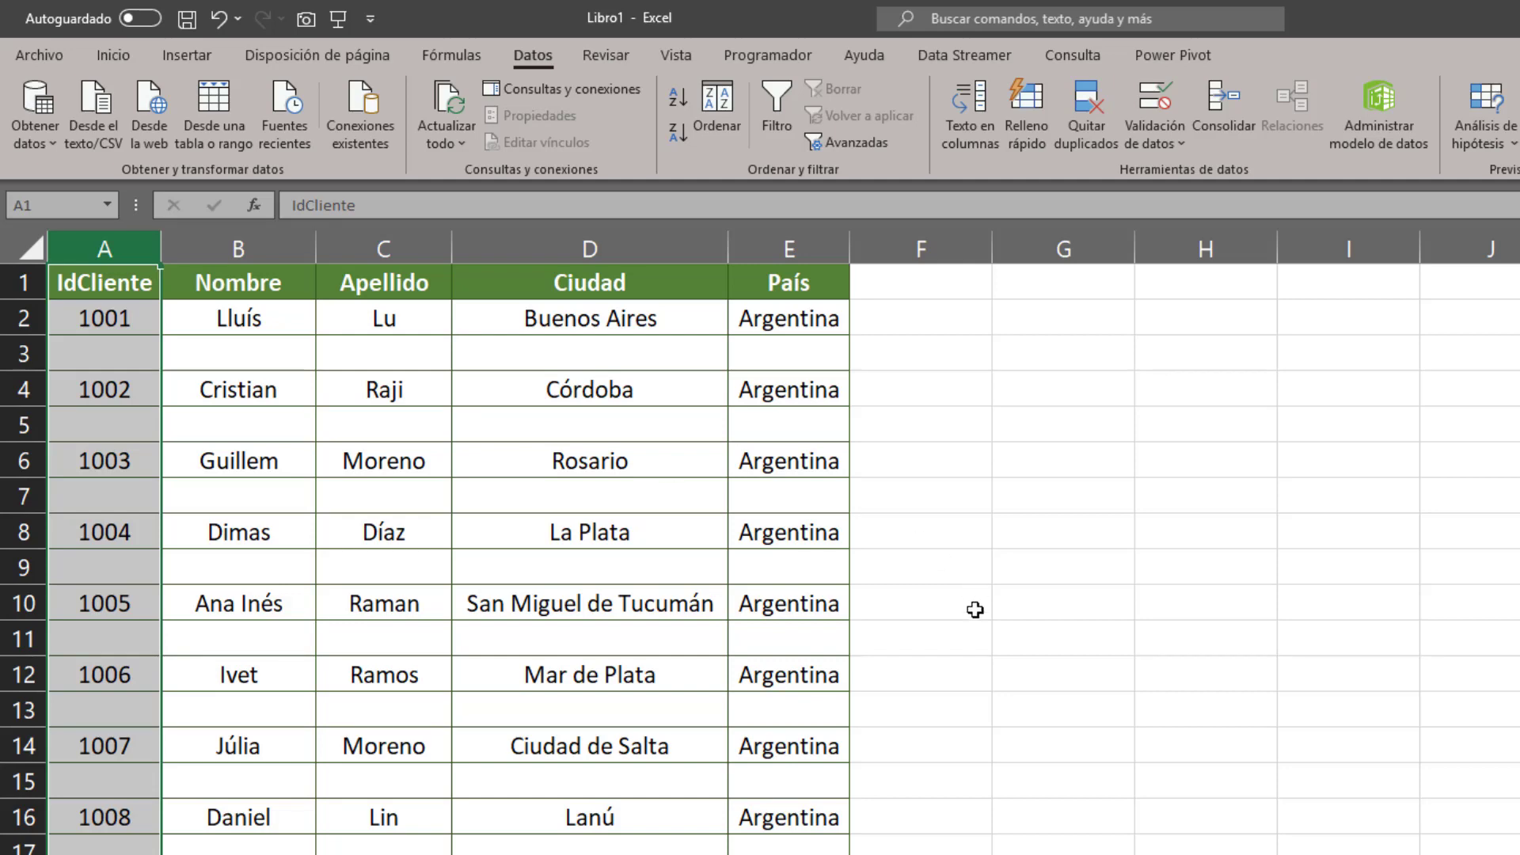
pyautogui.scroll(-5, 974, 609)
pyautogui.scroll(-4, 964, 662)
pyautogui.scroll(-10, 937, 746)
pyautogui.scroll(-5, 936, 818)
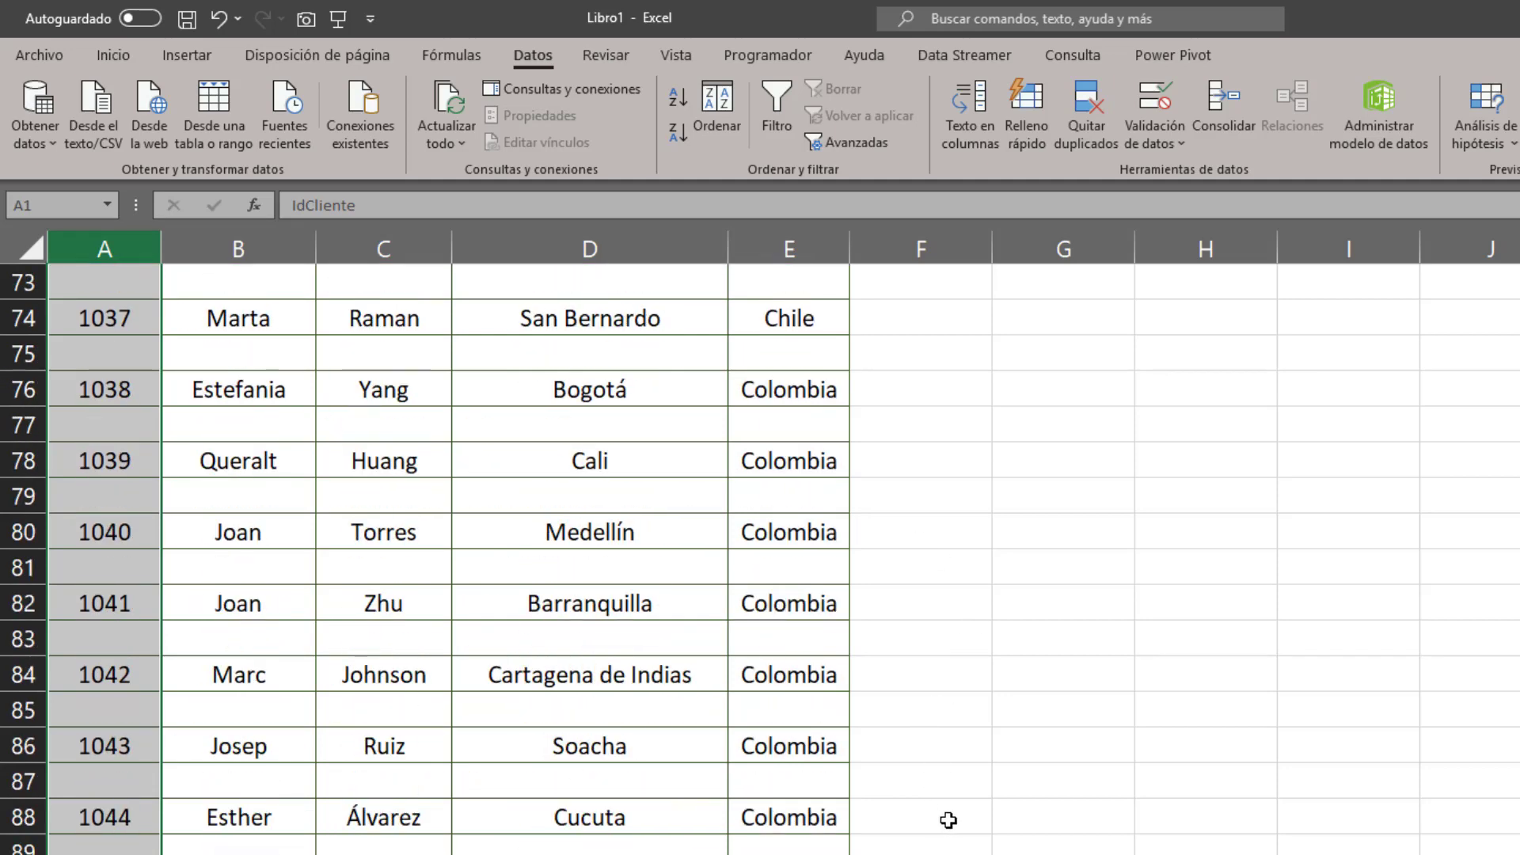
pyautogui.scroll(-5, 945, 819)
pyautogui.scroll(-5, 943, 817)
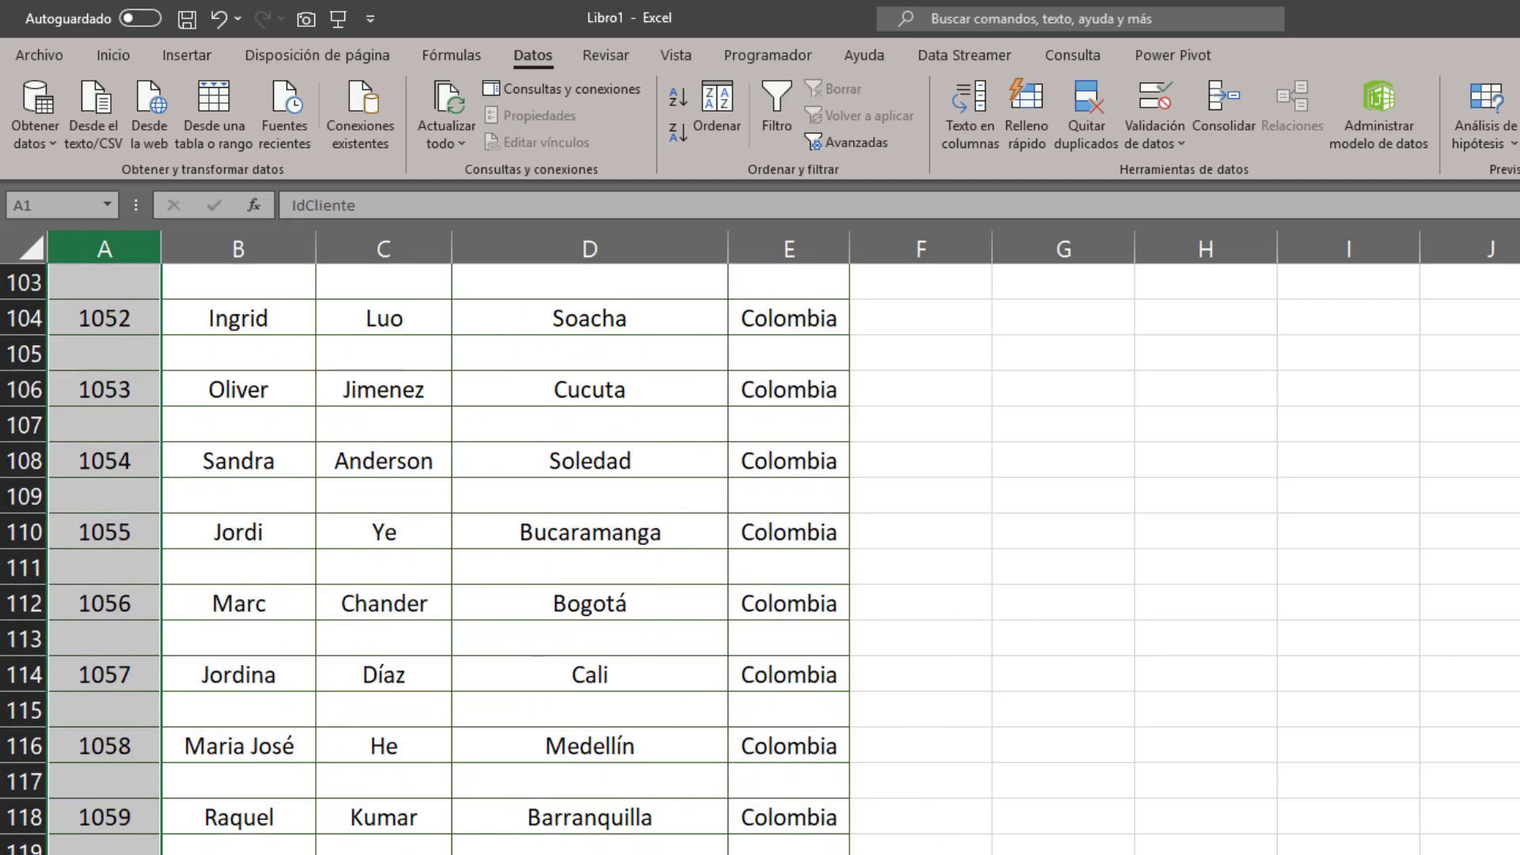
pyautogui.scroll(-2, 760, 558)
pyautogui.scroll(-5, 760, 558)
pyautogui.scroll(-6, 760, 558)
pyautogui.scroll(-7, 760, 558)
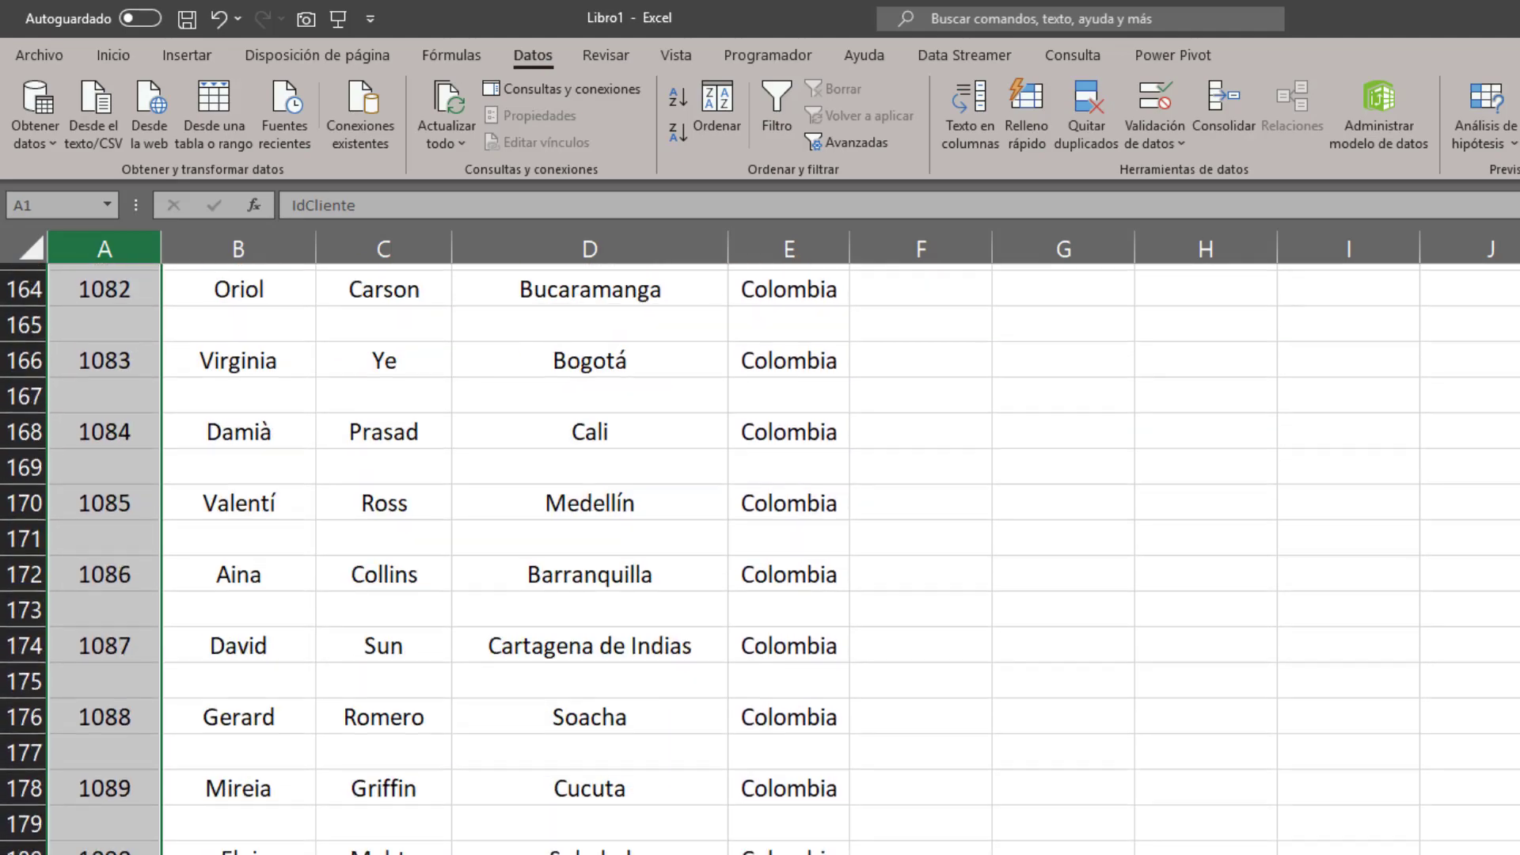
pyautogui.scroll(-7, 760, 558)
pyautogui.scroll(-4, 760, 558)
pyautogui.scroll(-4, 760, 558)
pyautogui.scroll(-2, 760, 558)
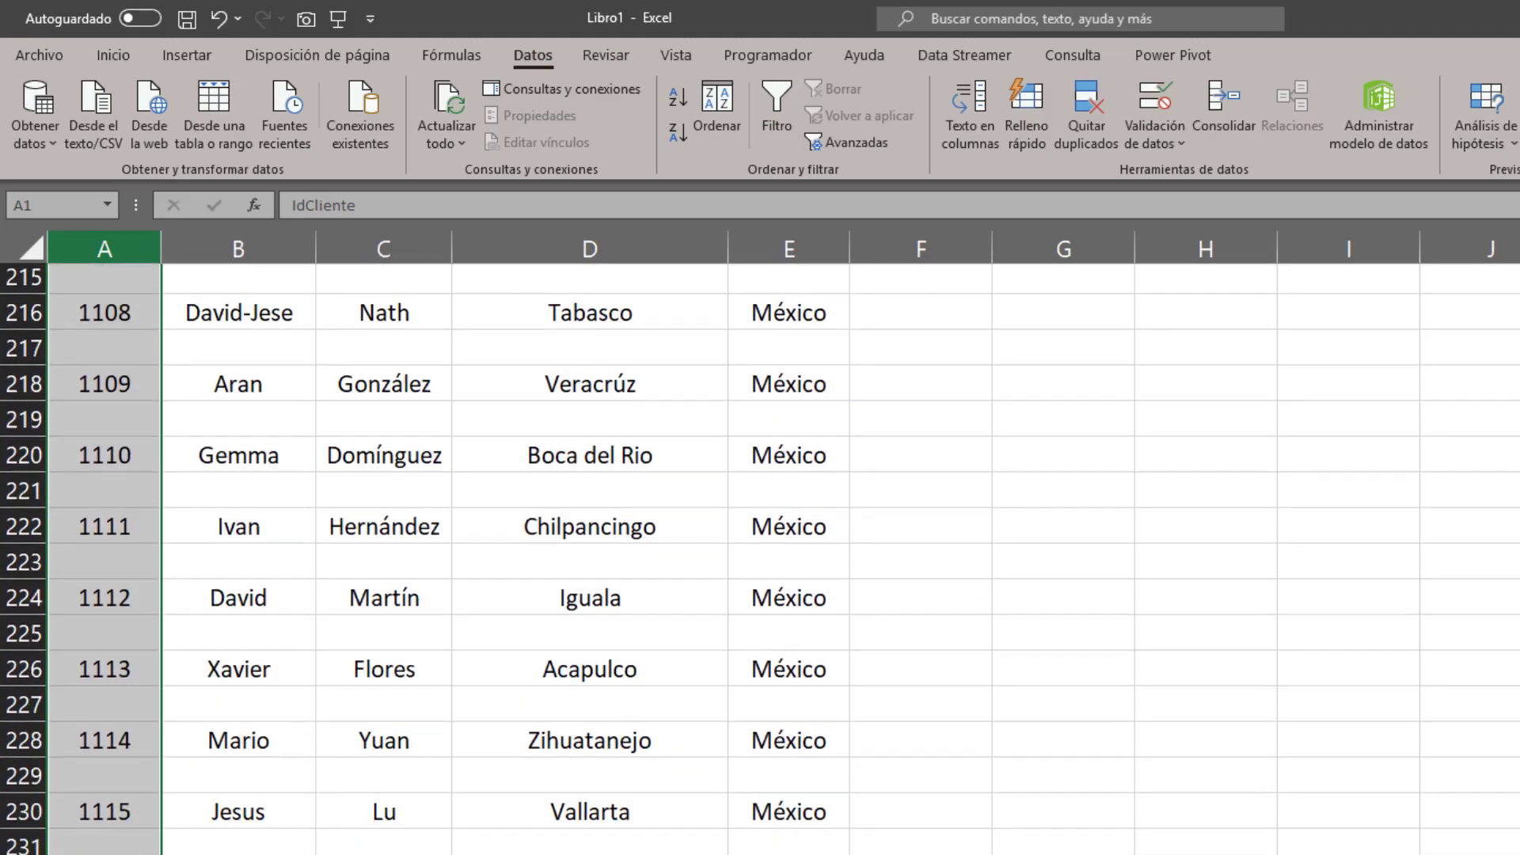
pyautogui.scroll(15, 760, 558)
pyautogui.scroll(15, 760, 558)
pyautogui.scroll(10, 760, 558)
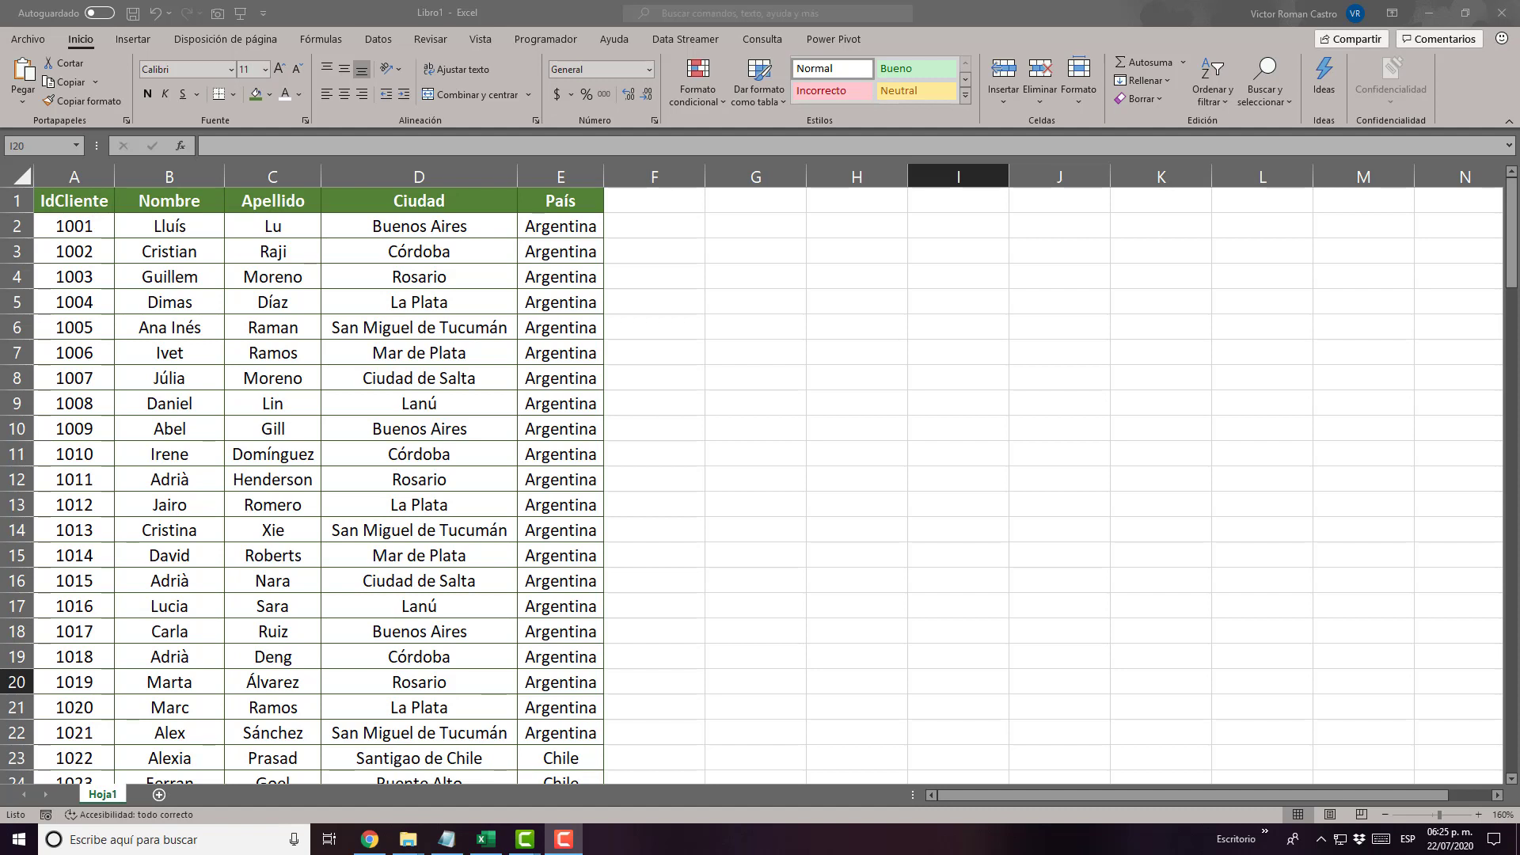
# - Select cell A2 and open the filasenblanco macro code in PERSONAL.XLSB Módulo2
pyautogui.click(80, 228)
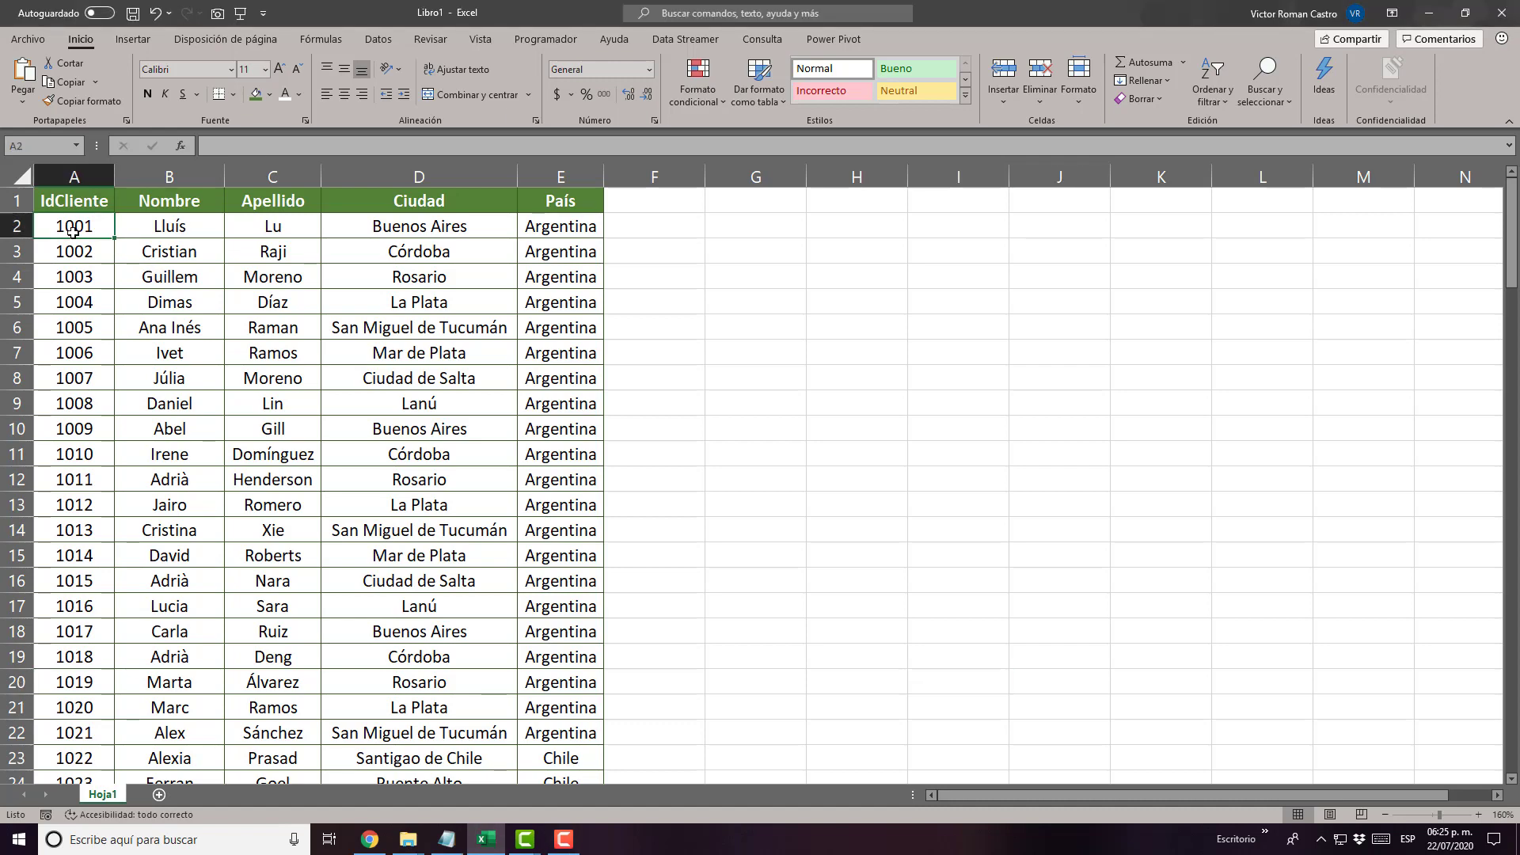
pyautogui.hotkey('alt', 'F11')
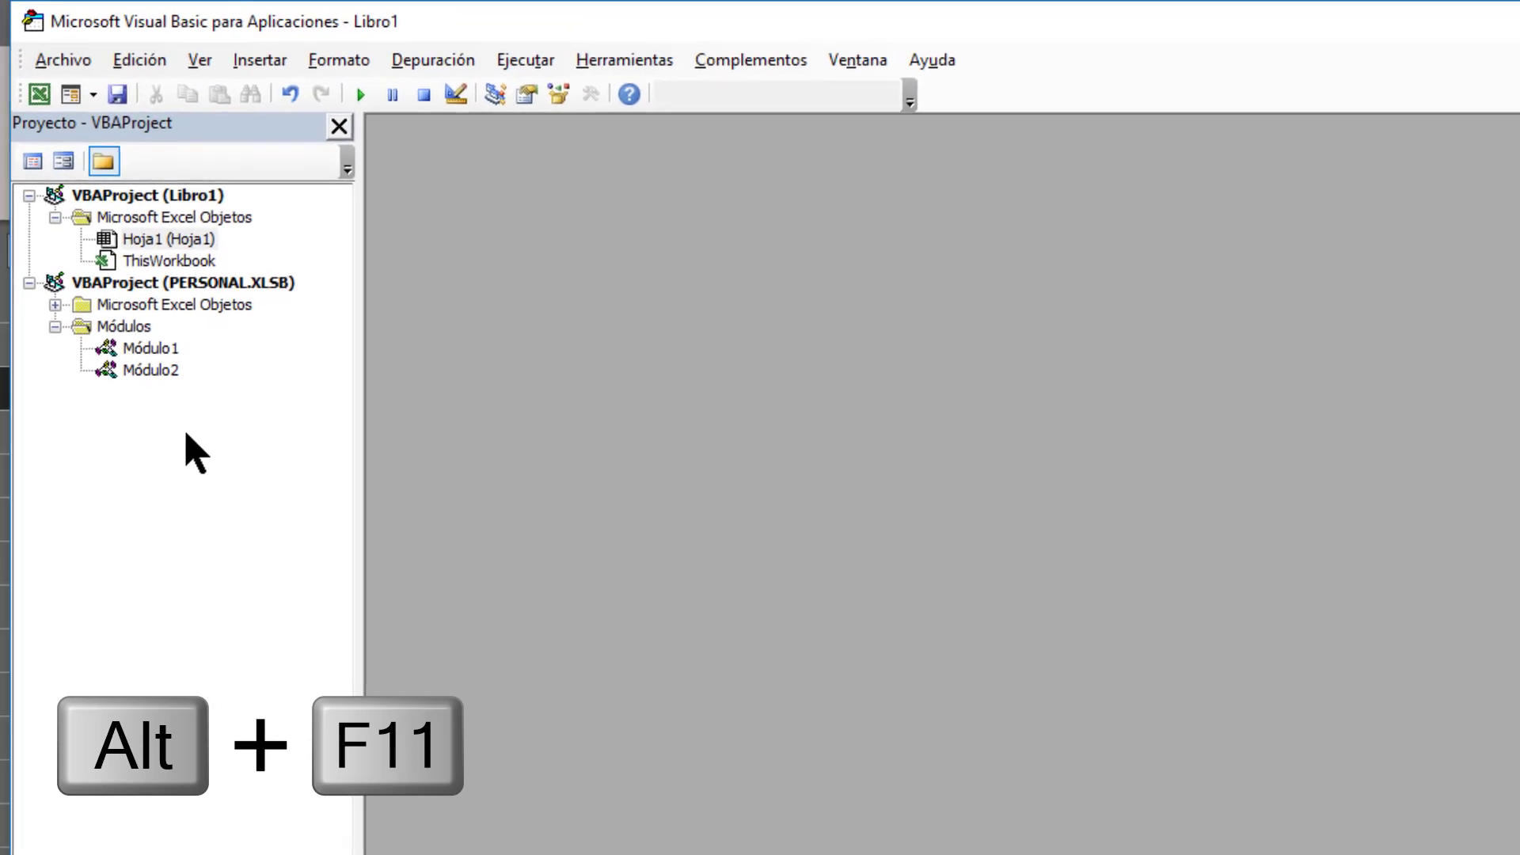
pyautogui.doubleClick(140, 370)
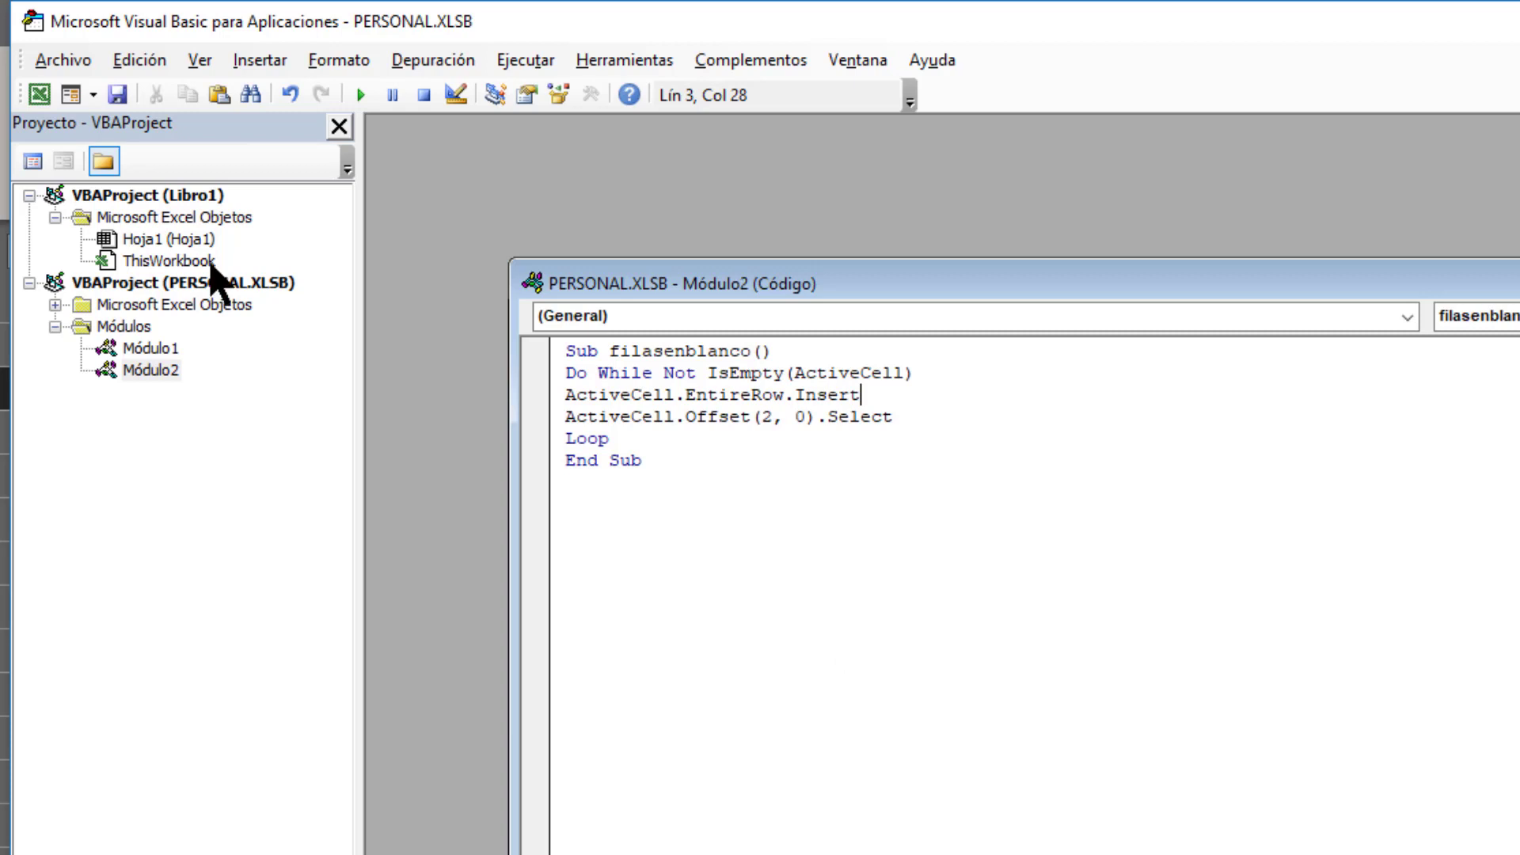
pyautogui.click(561, 345)
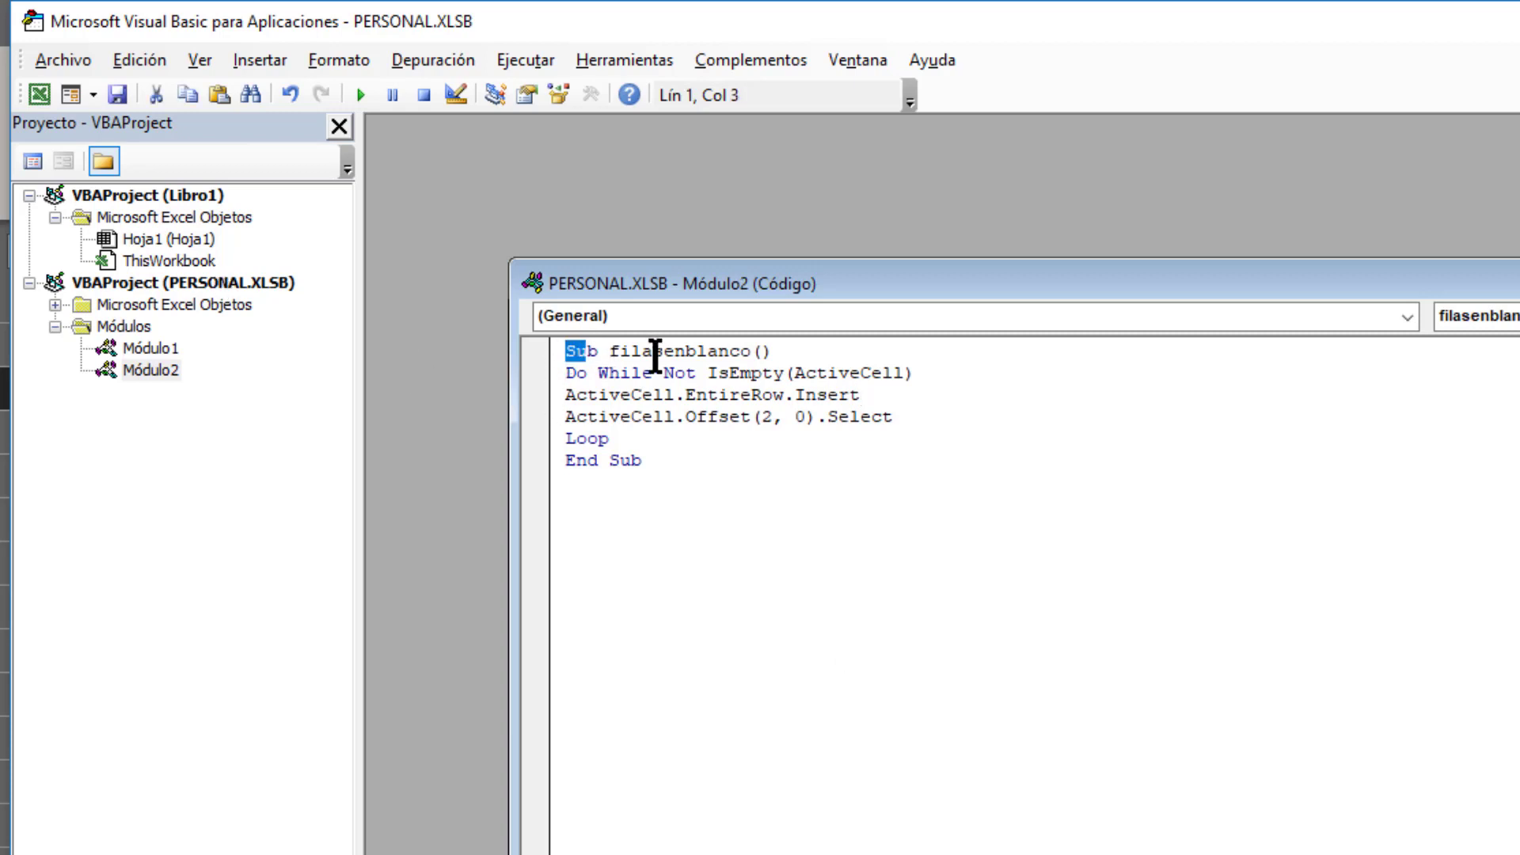
pyautogui.moveTo(771, 351)
pyautogui.mouseDown()
pyautogui.moveTo(551, 349)
pyautogui.moveTo(804, 349)
pyautogui.mouseUp()
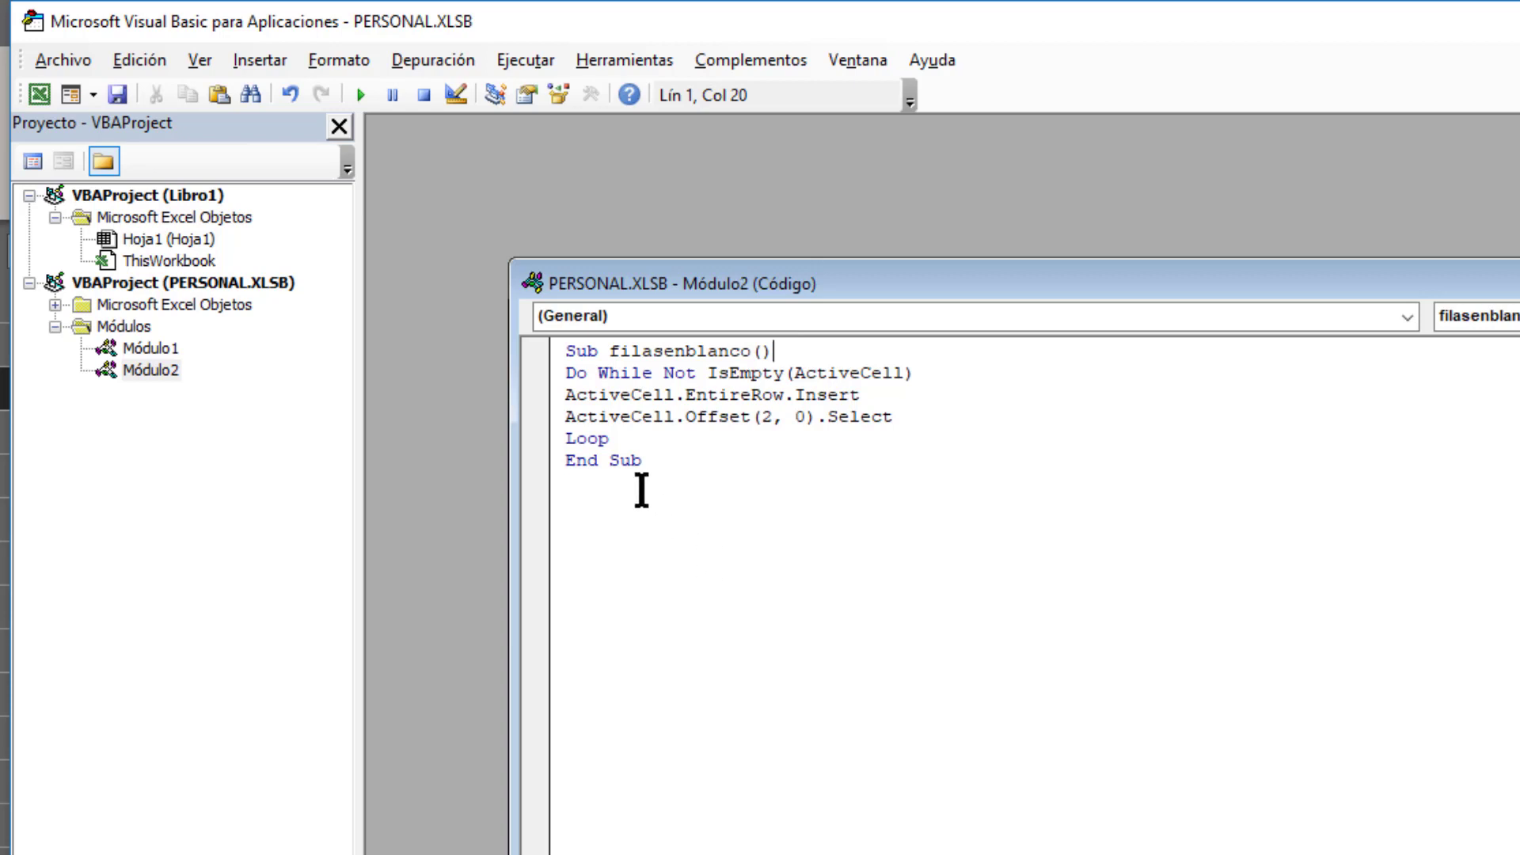
pyautogui.moveTo(564, 373); pyautogui.dragTo(651, 373)
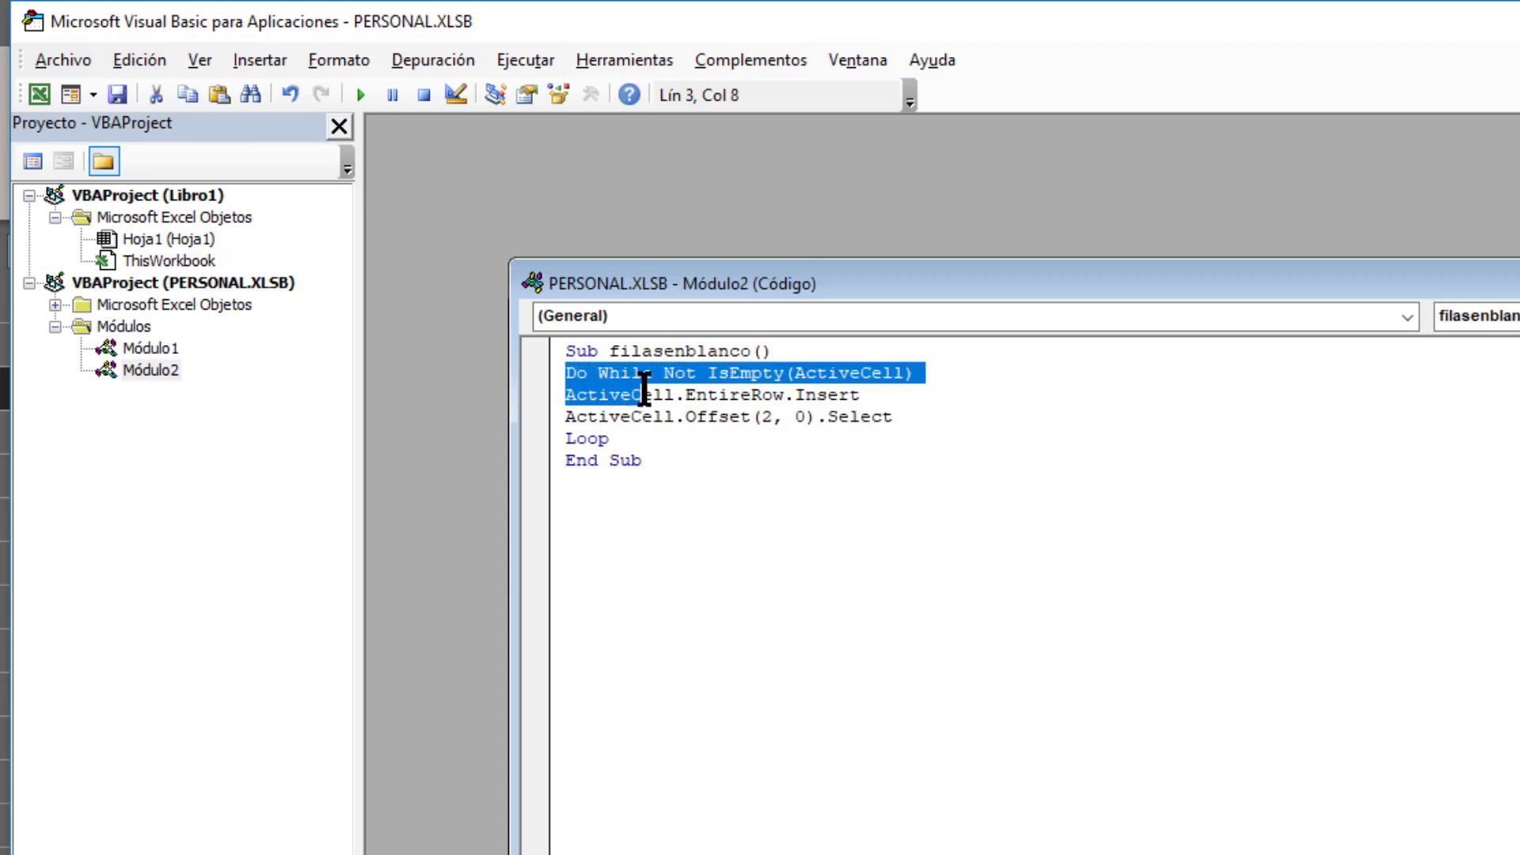
pyautogui.click(630, 373)
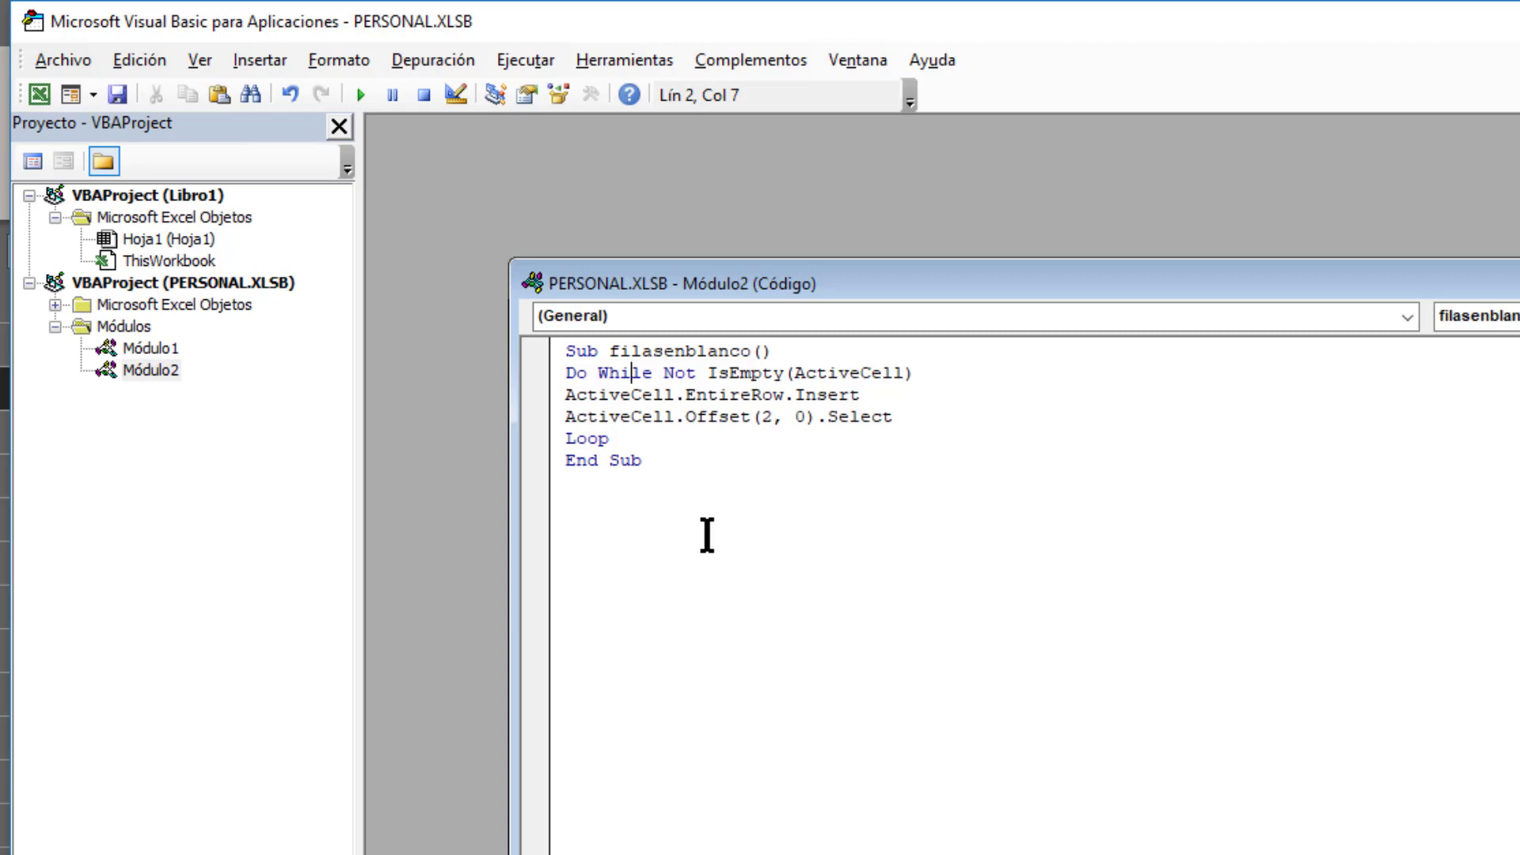
# - Run the filasenblanco macro to insert a blank row between every customer record
pyautogui.click(806, 438)
pyautogui.click(926, 398)
pyautogui.press('F5')
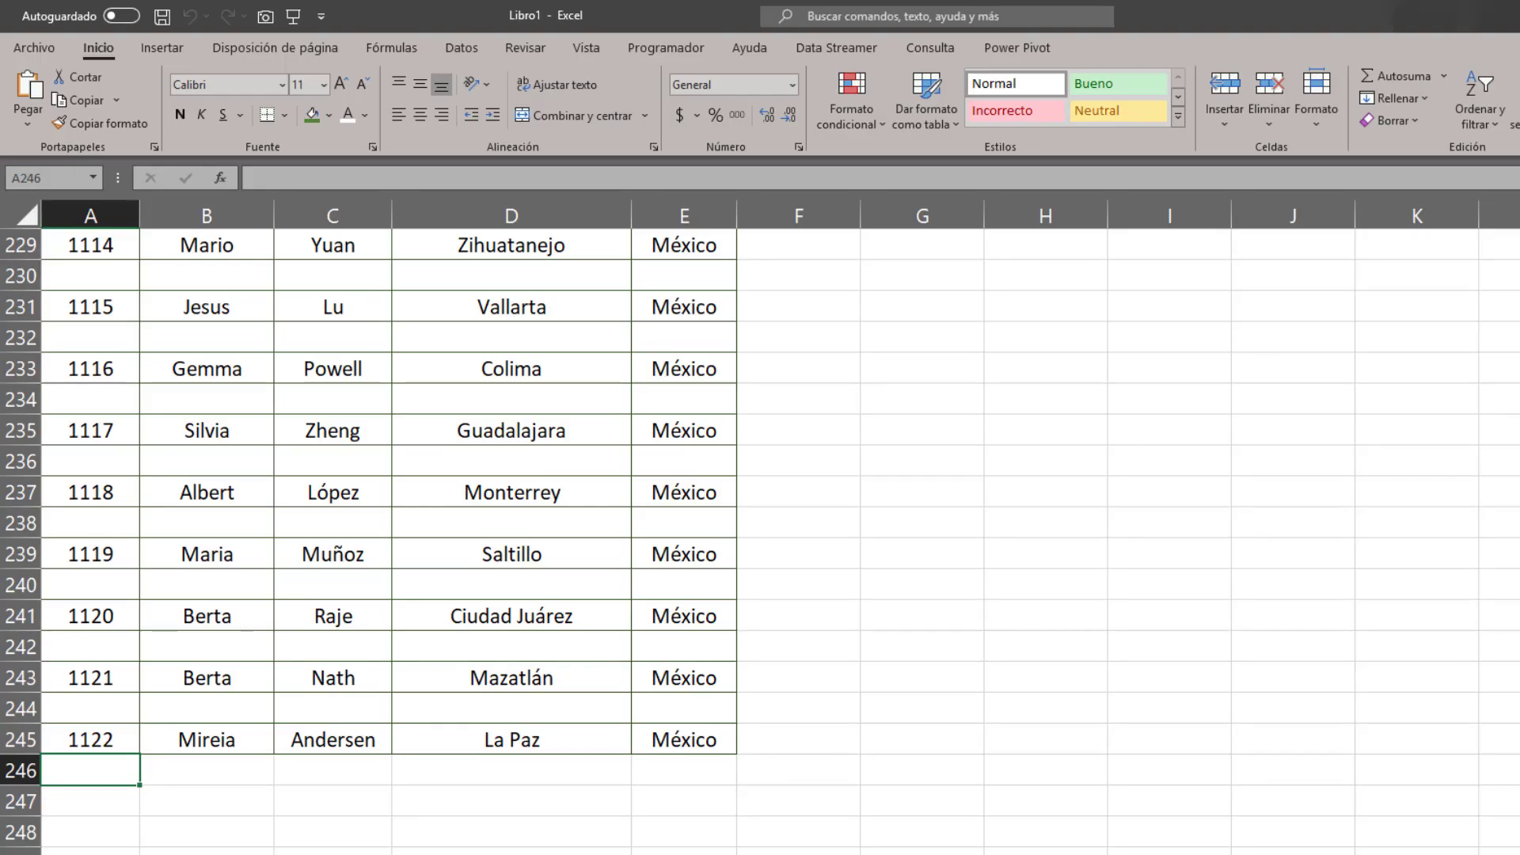
# - Return to the top of the customer sheet and select cell A3 with customer 1001
pyautogui.scroll(6, 760, 541)
pyautogui.scroll(11, 760, 542)
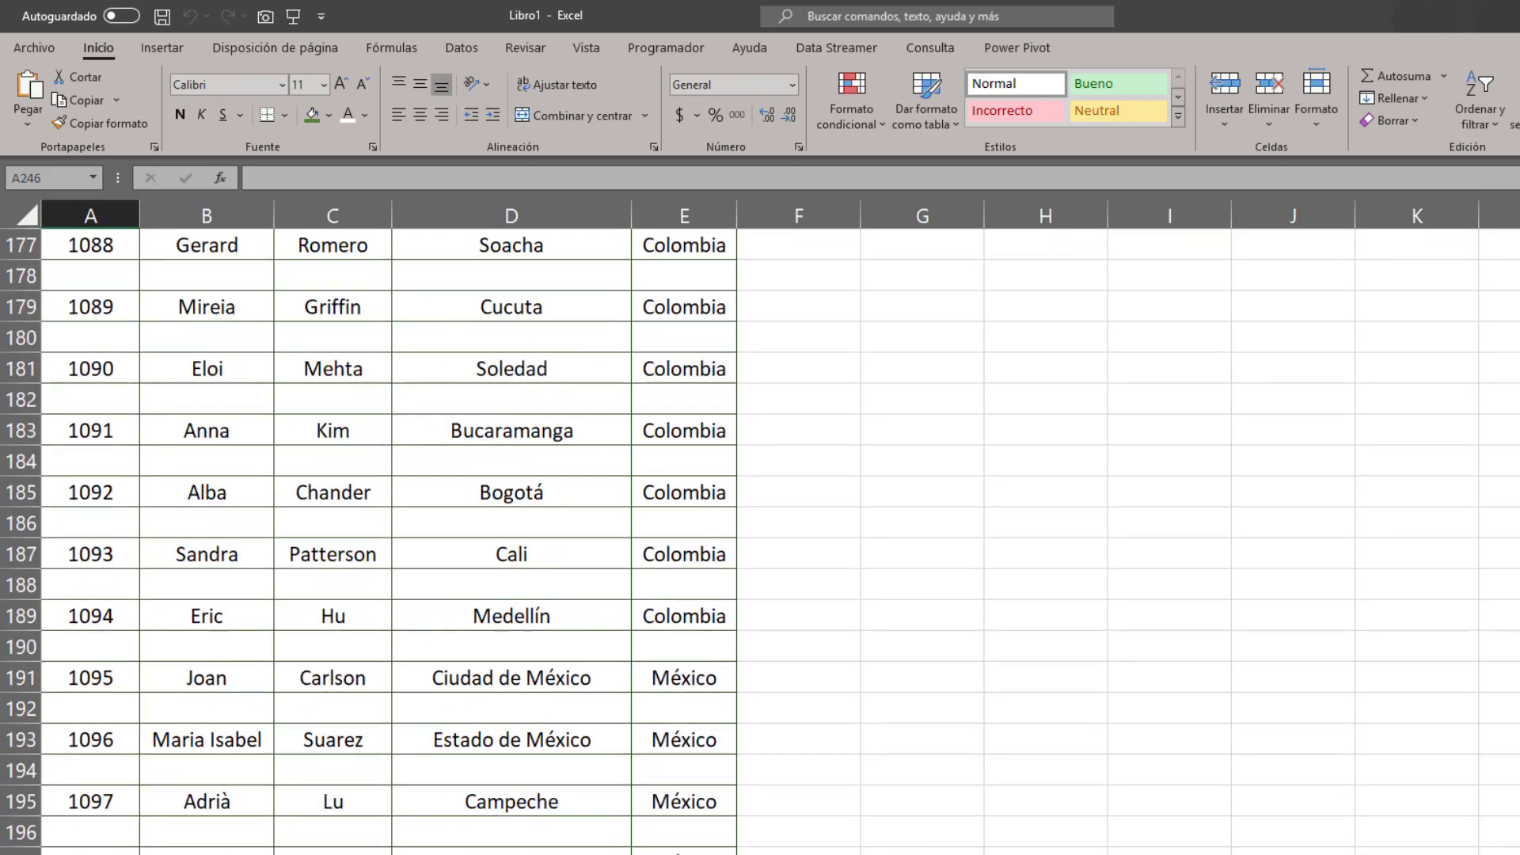
pyautogui.scroll(17, 760, 541)
pyautogui.scroll(8, 760, 541)
pyautogui.scroll(13, 760, 541)
pyautogui.scroll(13, 759, 541)
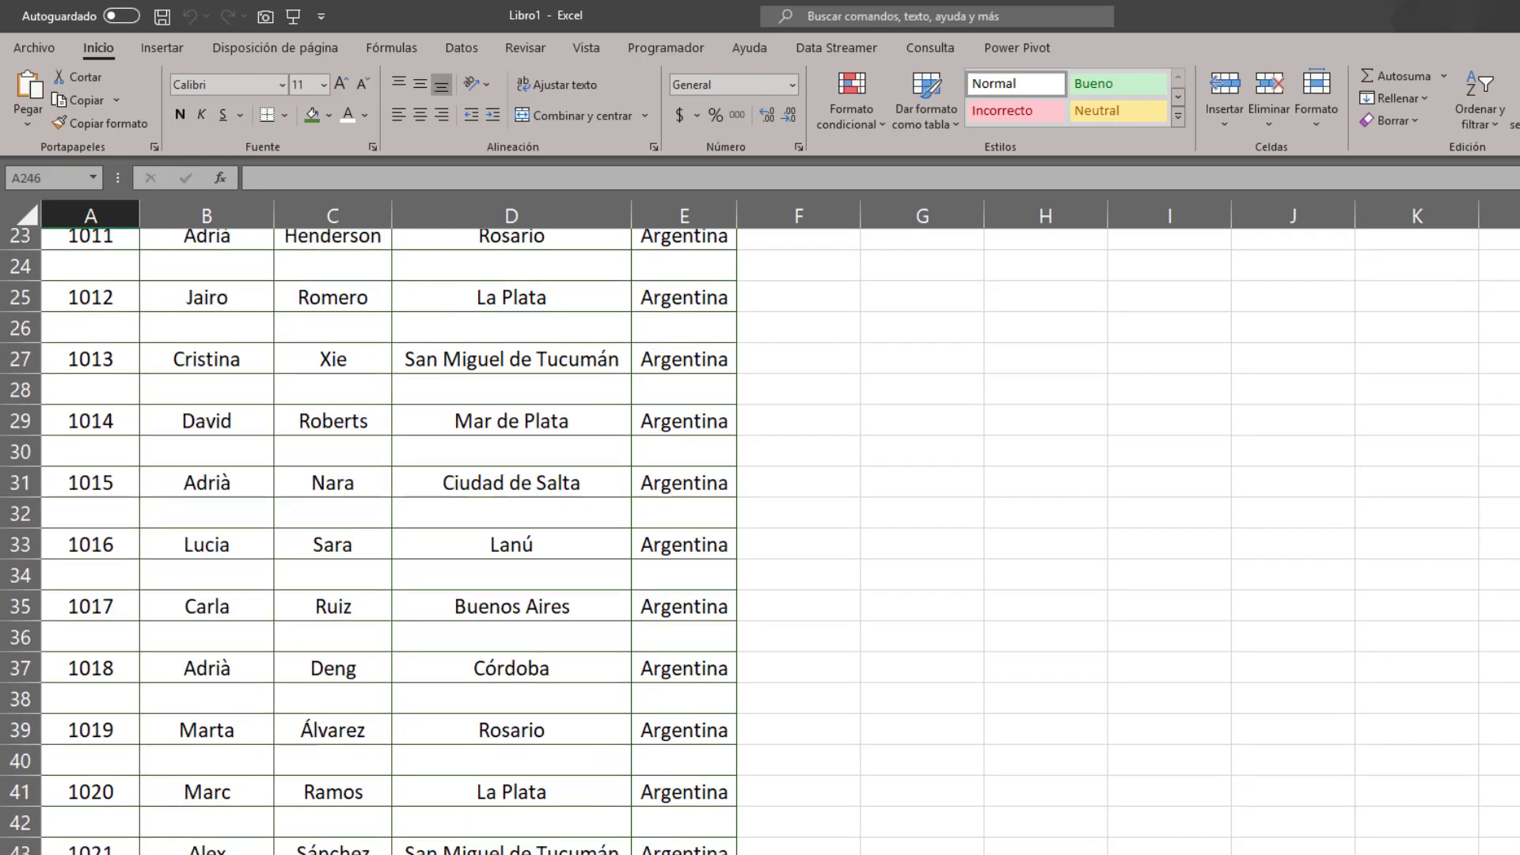
pyautogui.scroll(5, 760, 541)
pyautogui.scroll(3, 760, 542)
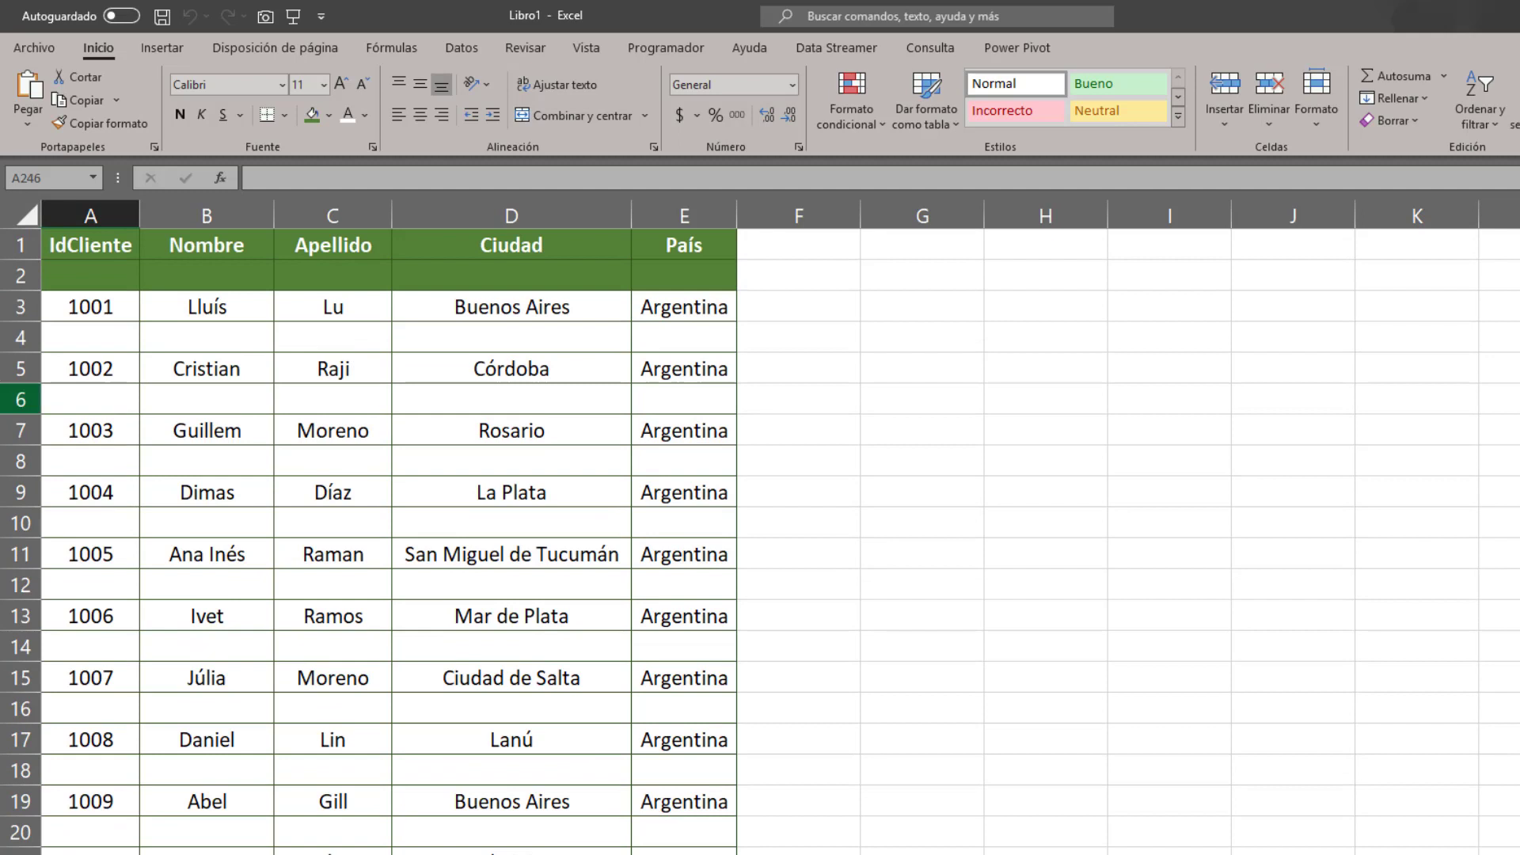
pyautogui.click(62, 301)
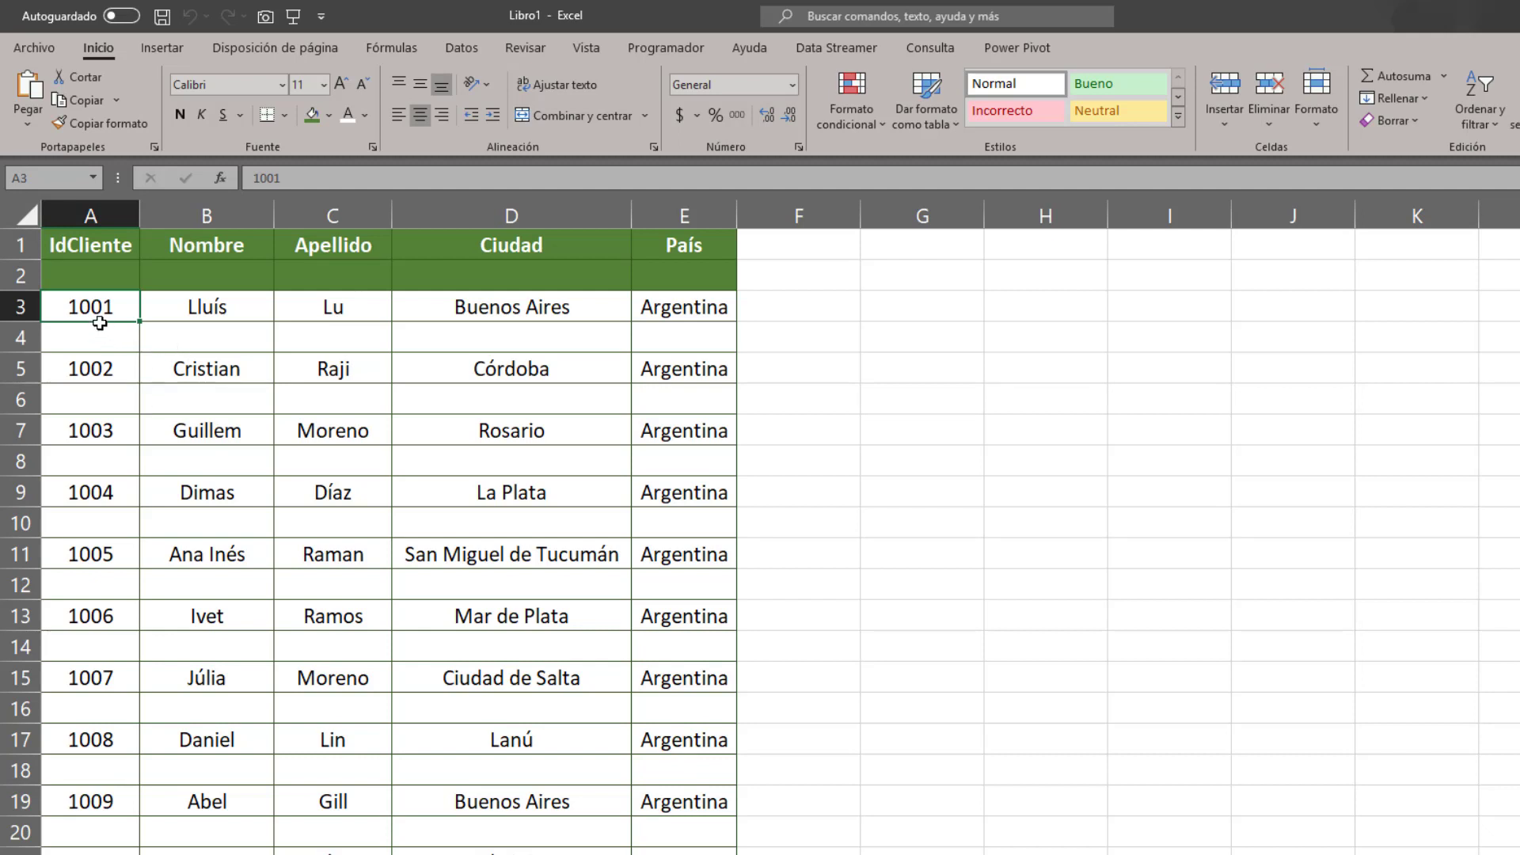
pyautogui.click(73, 280)
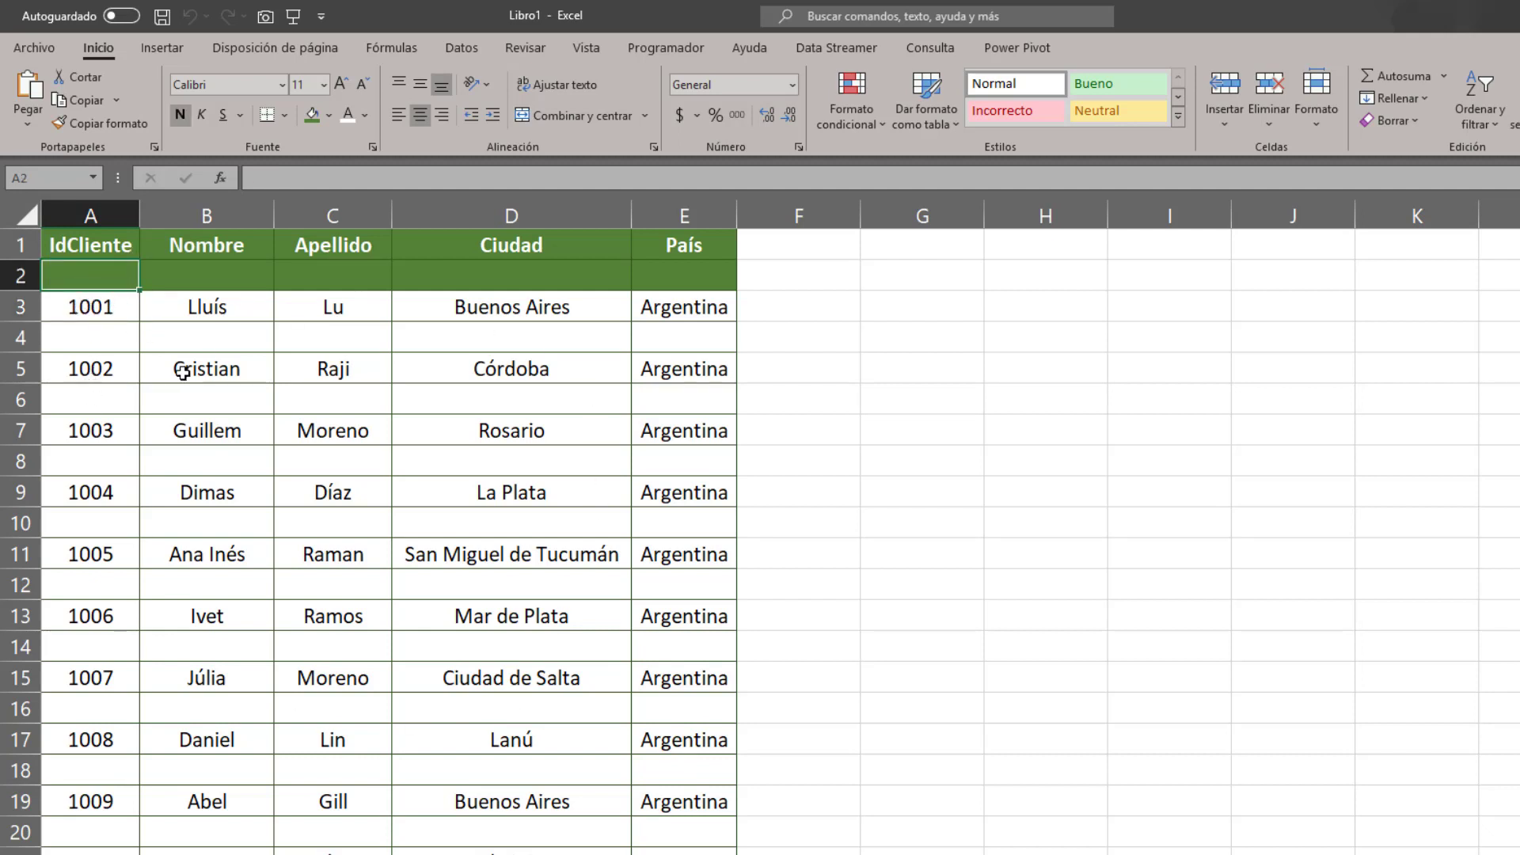
pyautogui.click(105, 314)
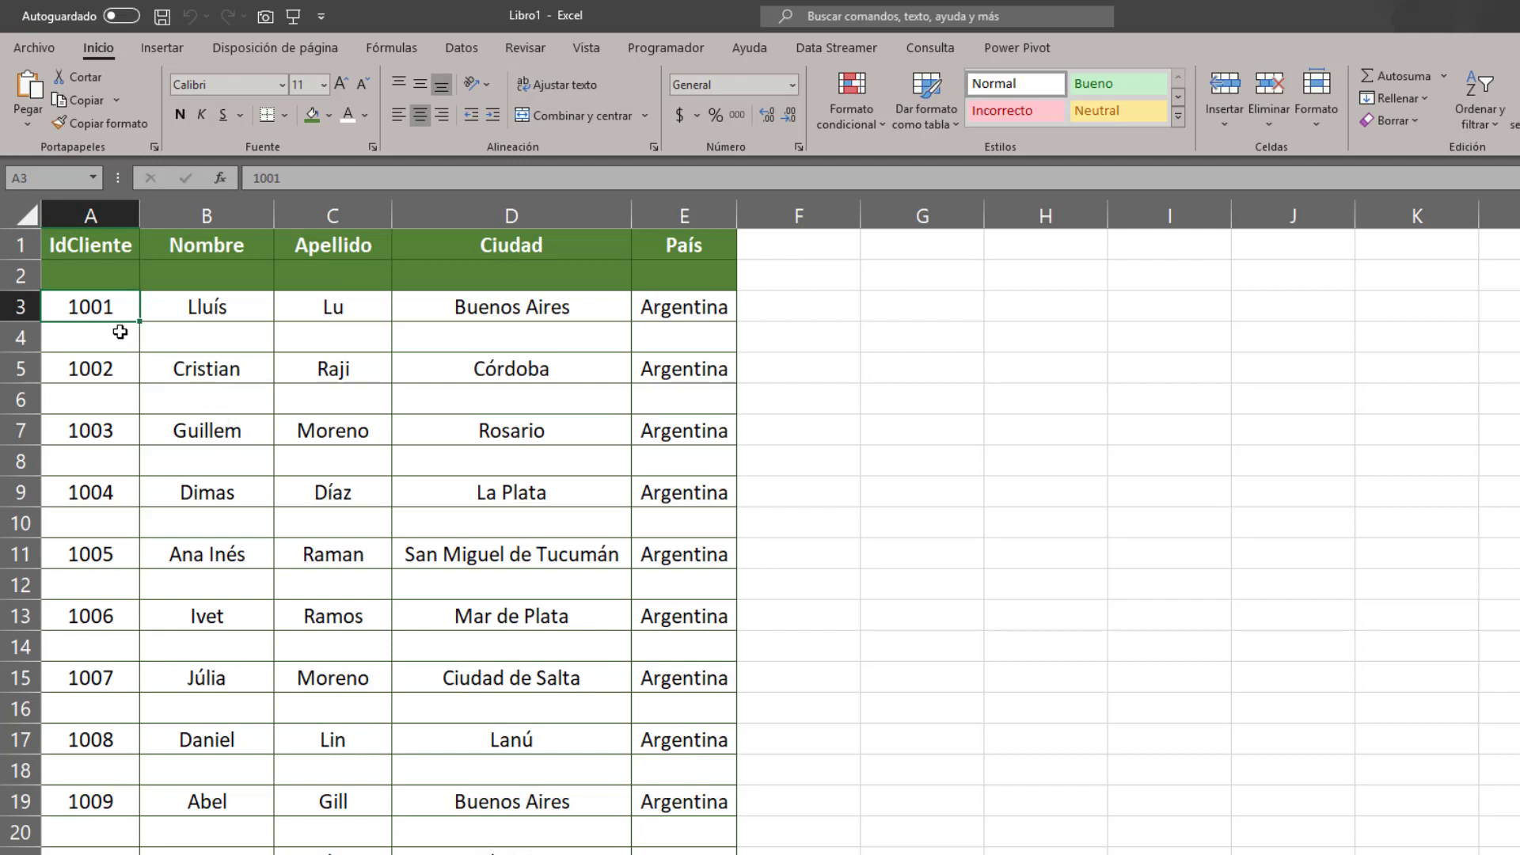
pyautogui.click(102, 367)
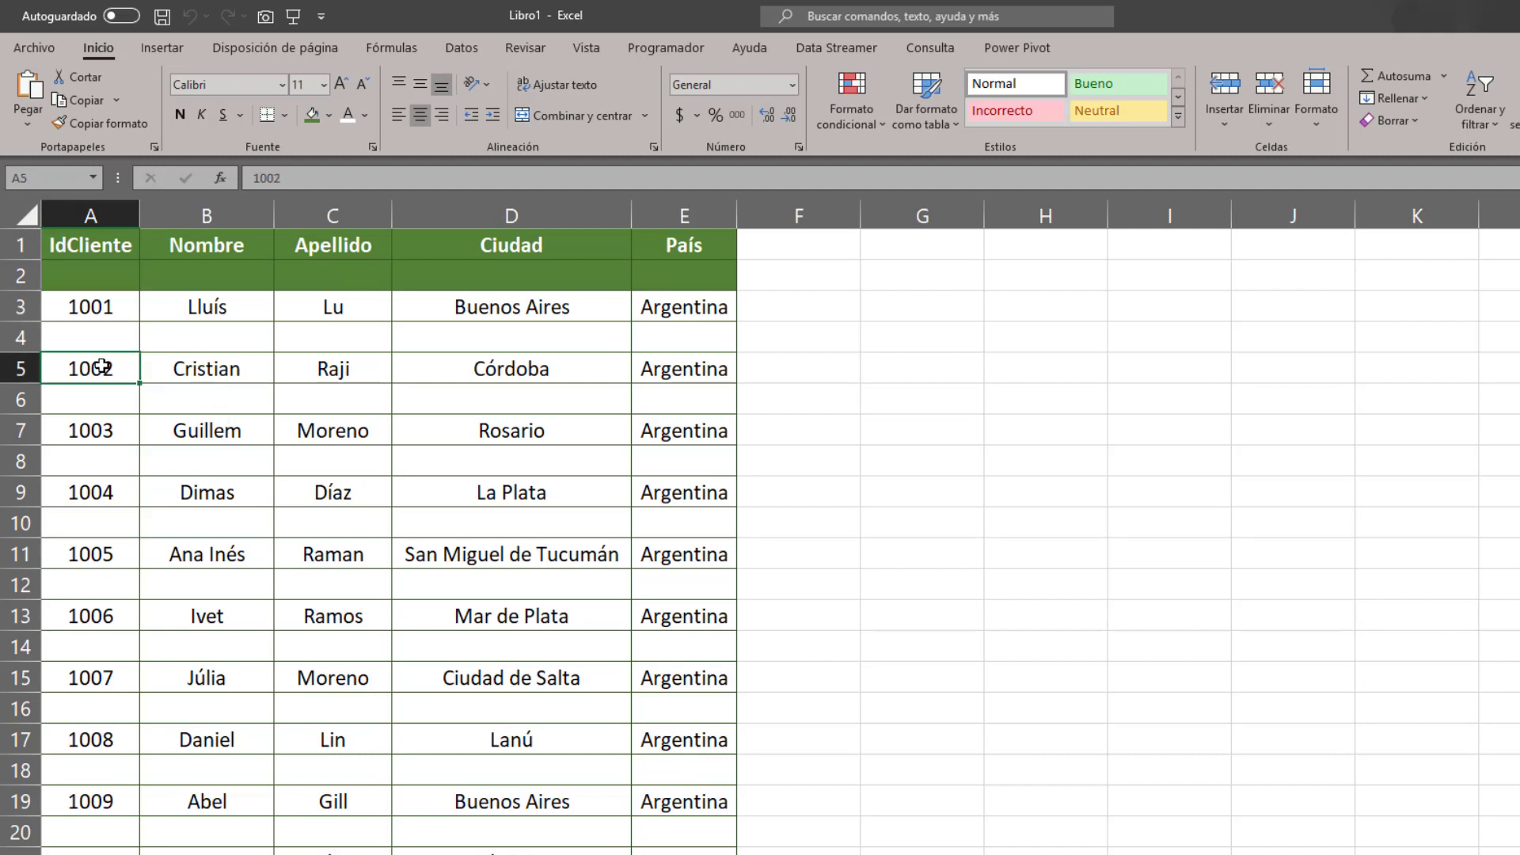
pyautogui.click(24, 338)
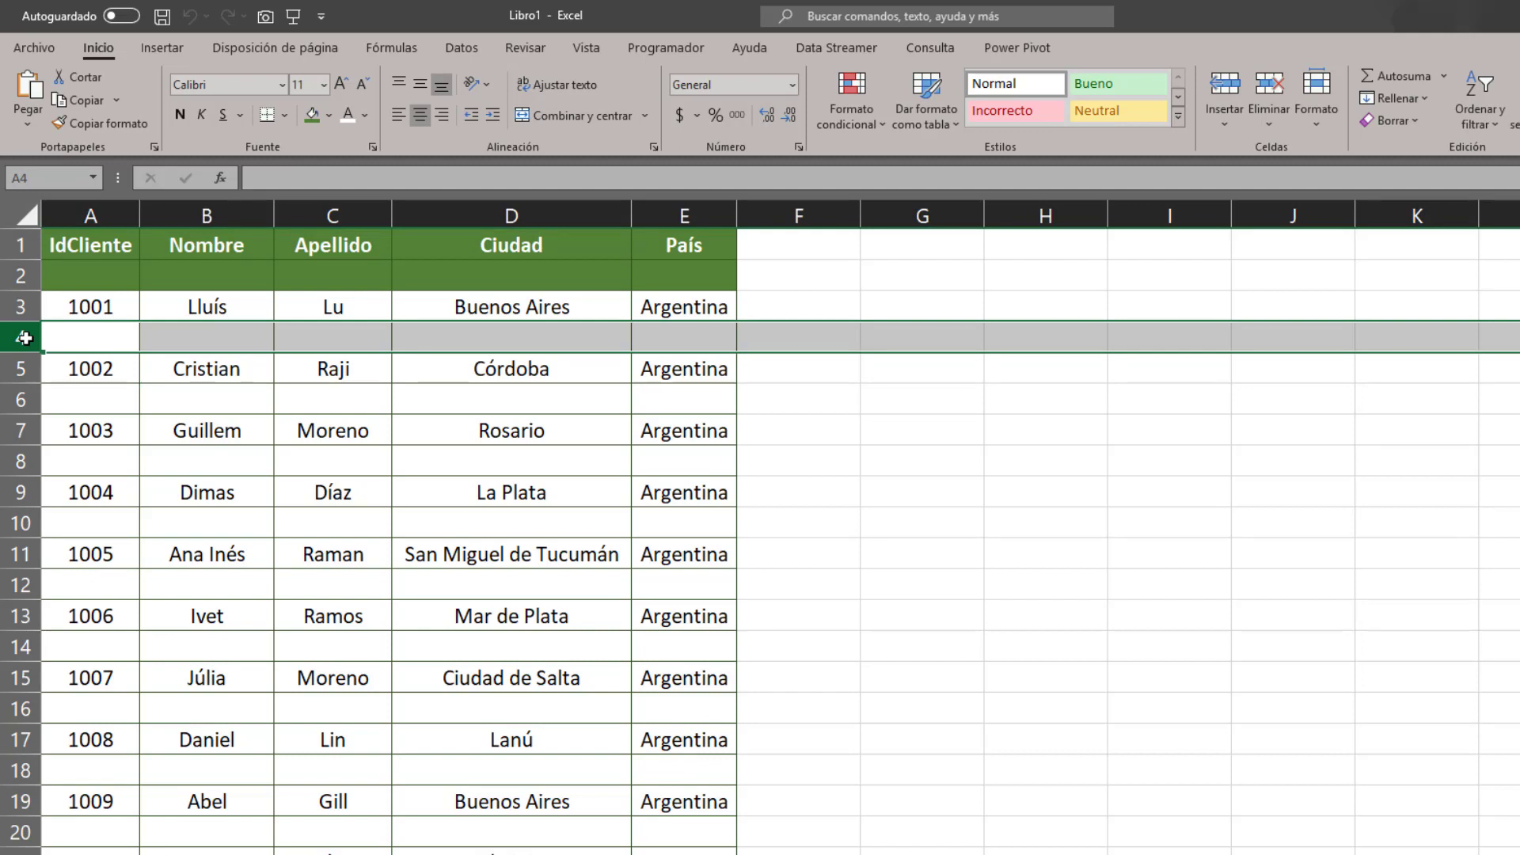
pyautogui.click(113, 367)
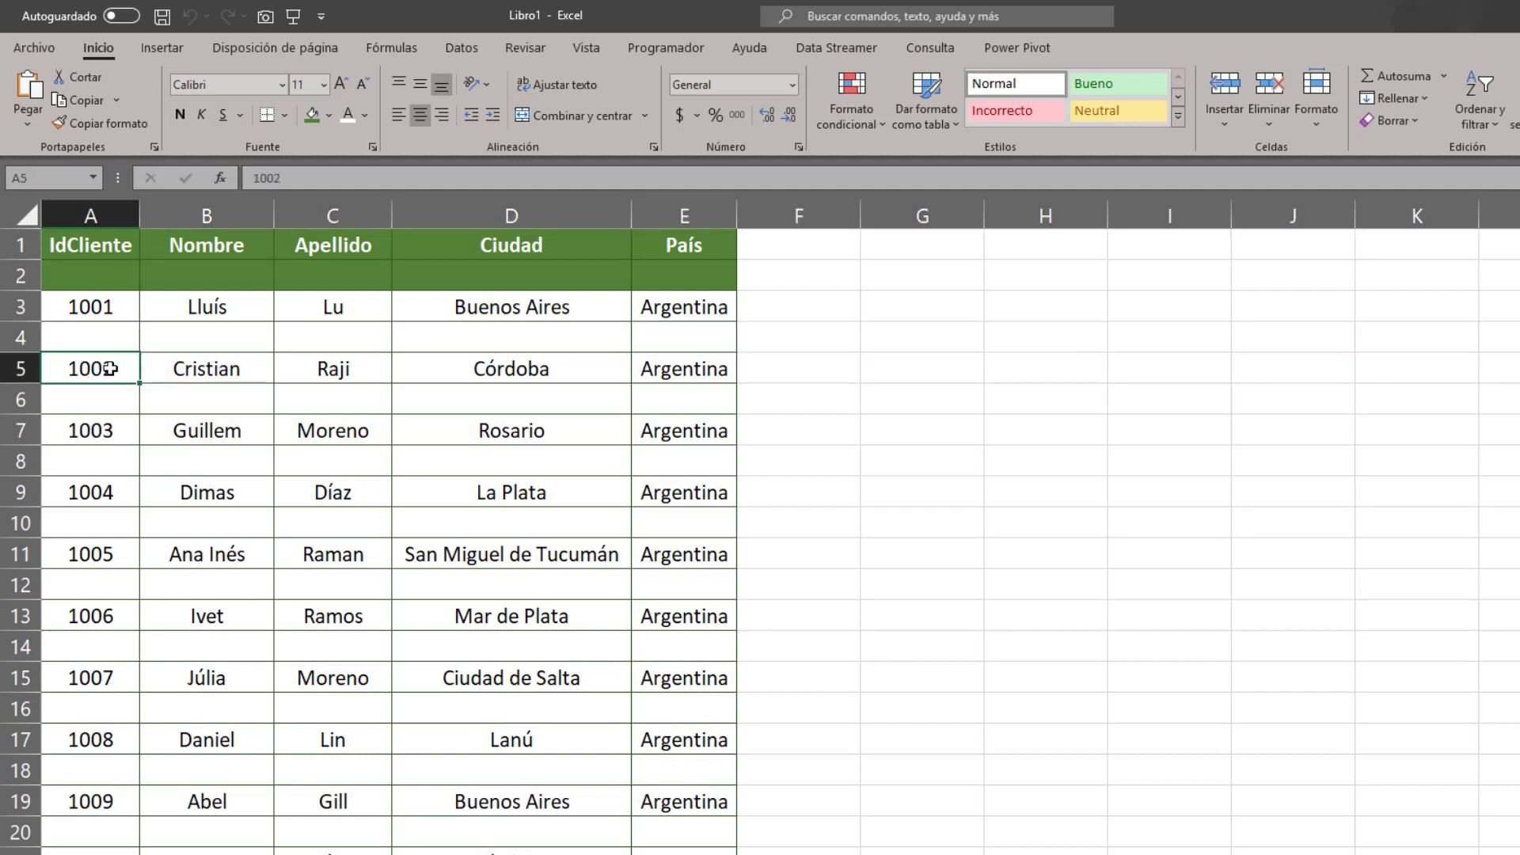
pyautogui.click(8, 336)
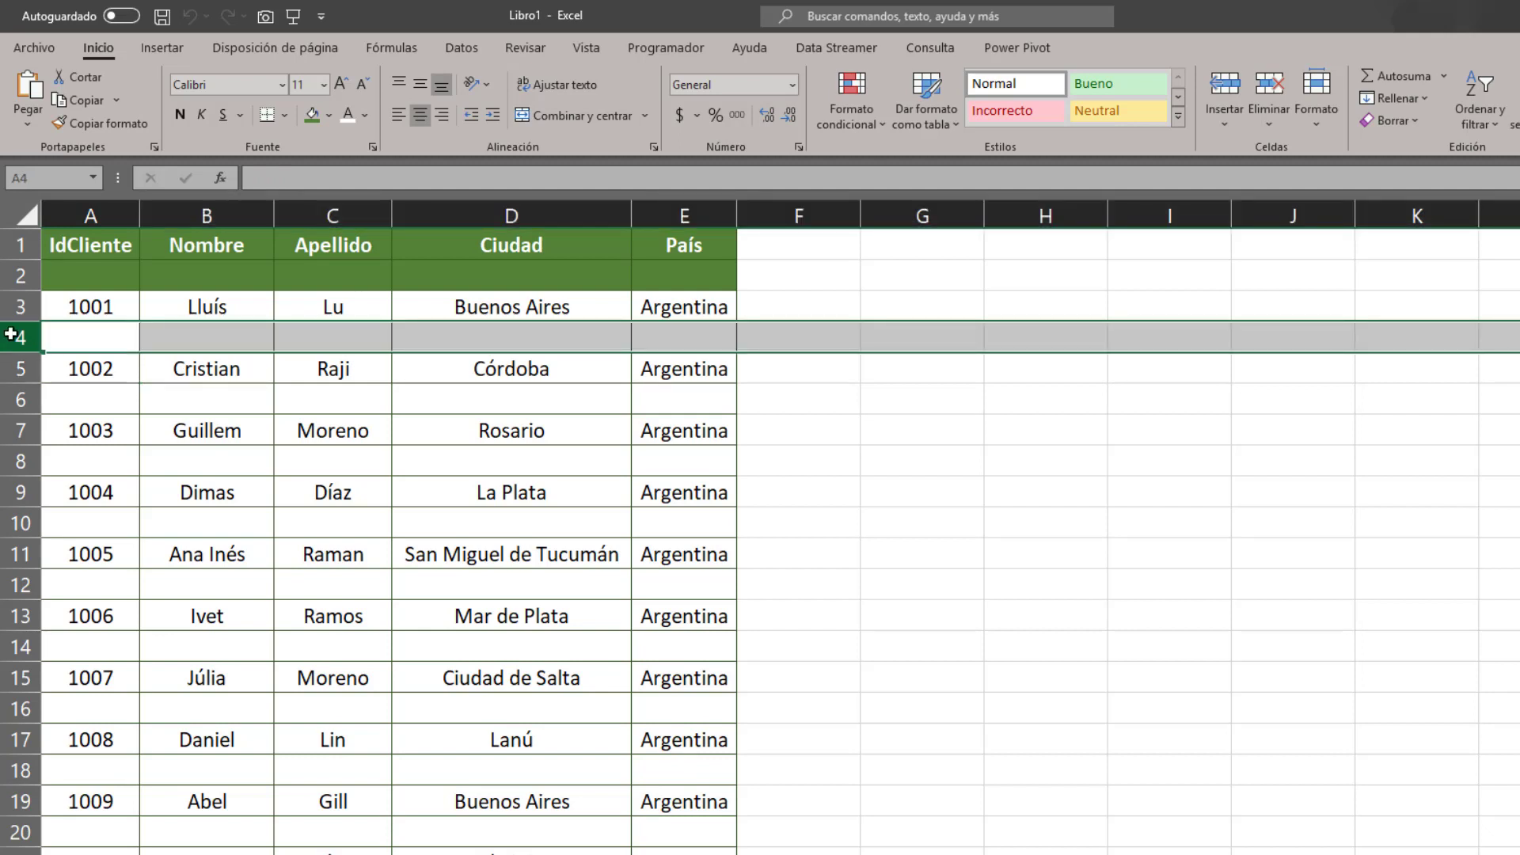
pyautogui.click(67, 336)
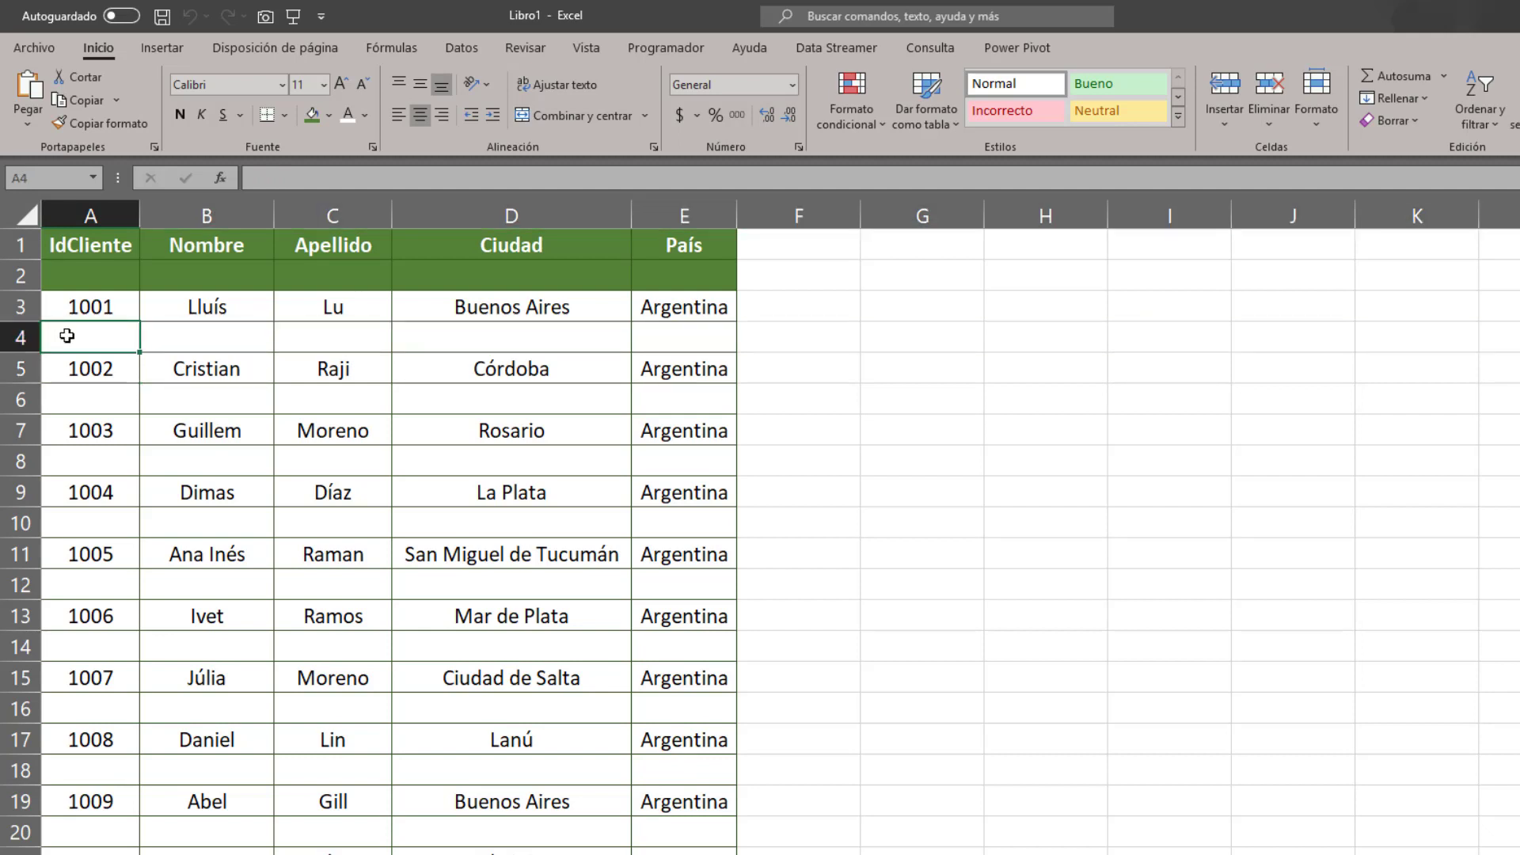
pyautogui.press('Down')
pyautogui.press('Down')
pyautogui.press('Down')
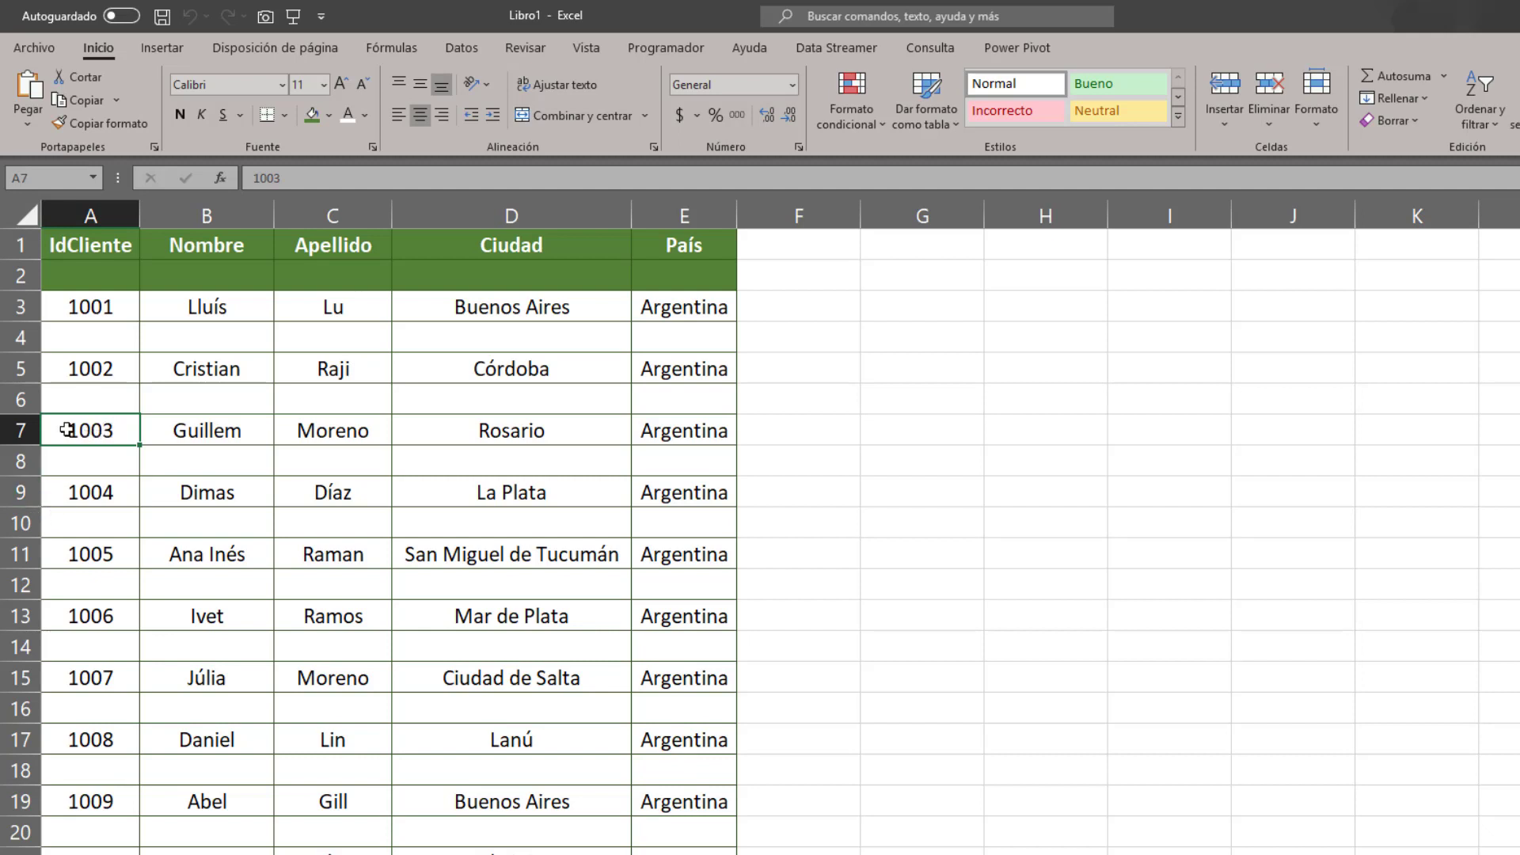
pyautogui.click(22, 399)
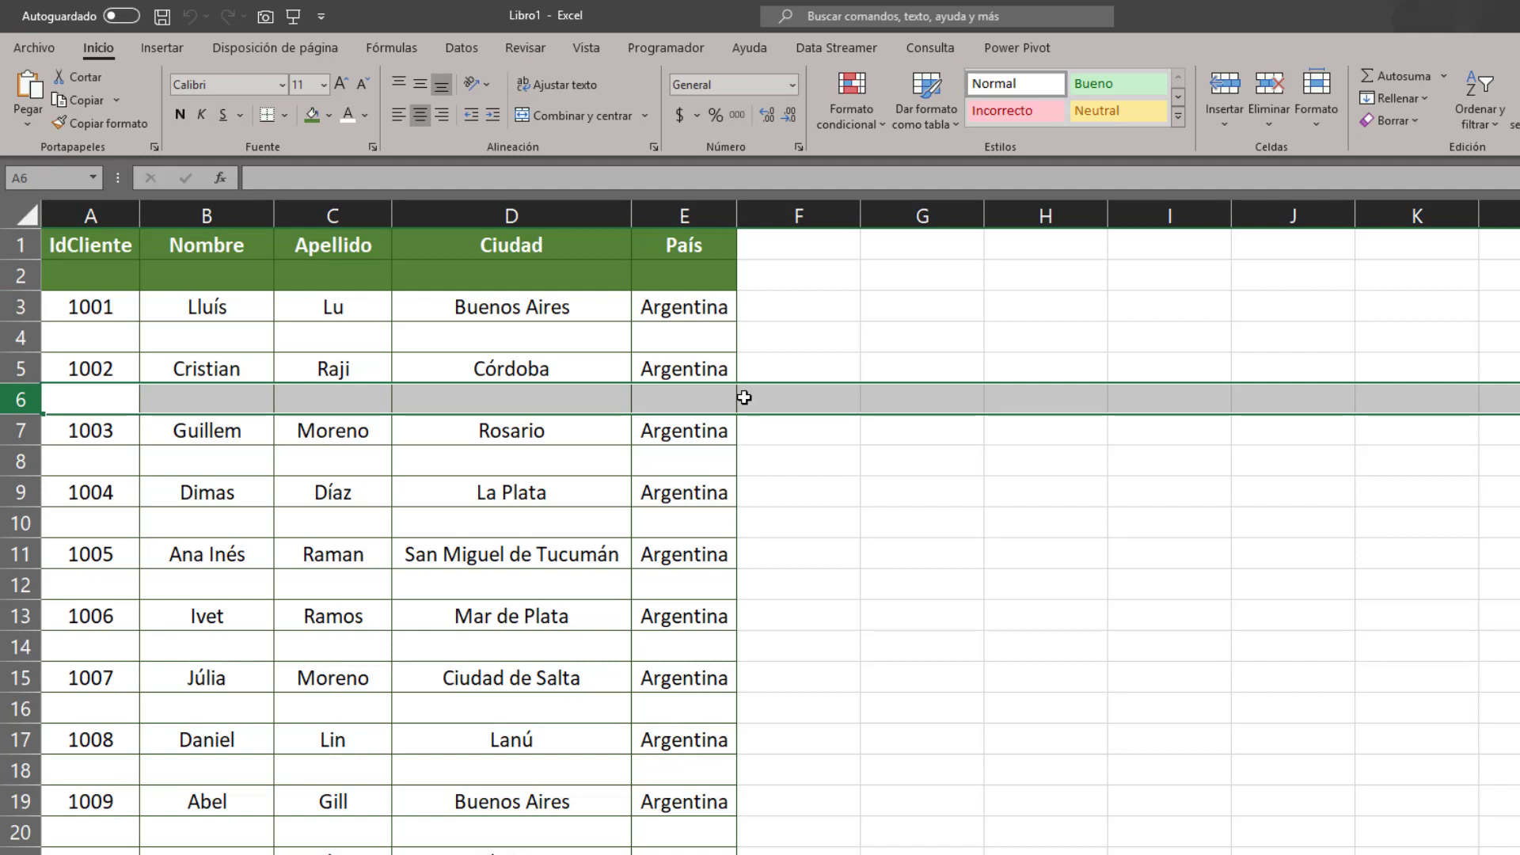
pyautogui.click(758, 324)
pyautogui.scroll(-3, 820, 459)
pyautogui.scroll(-3, 821, 459)
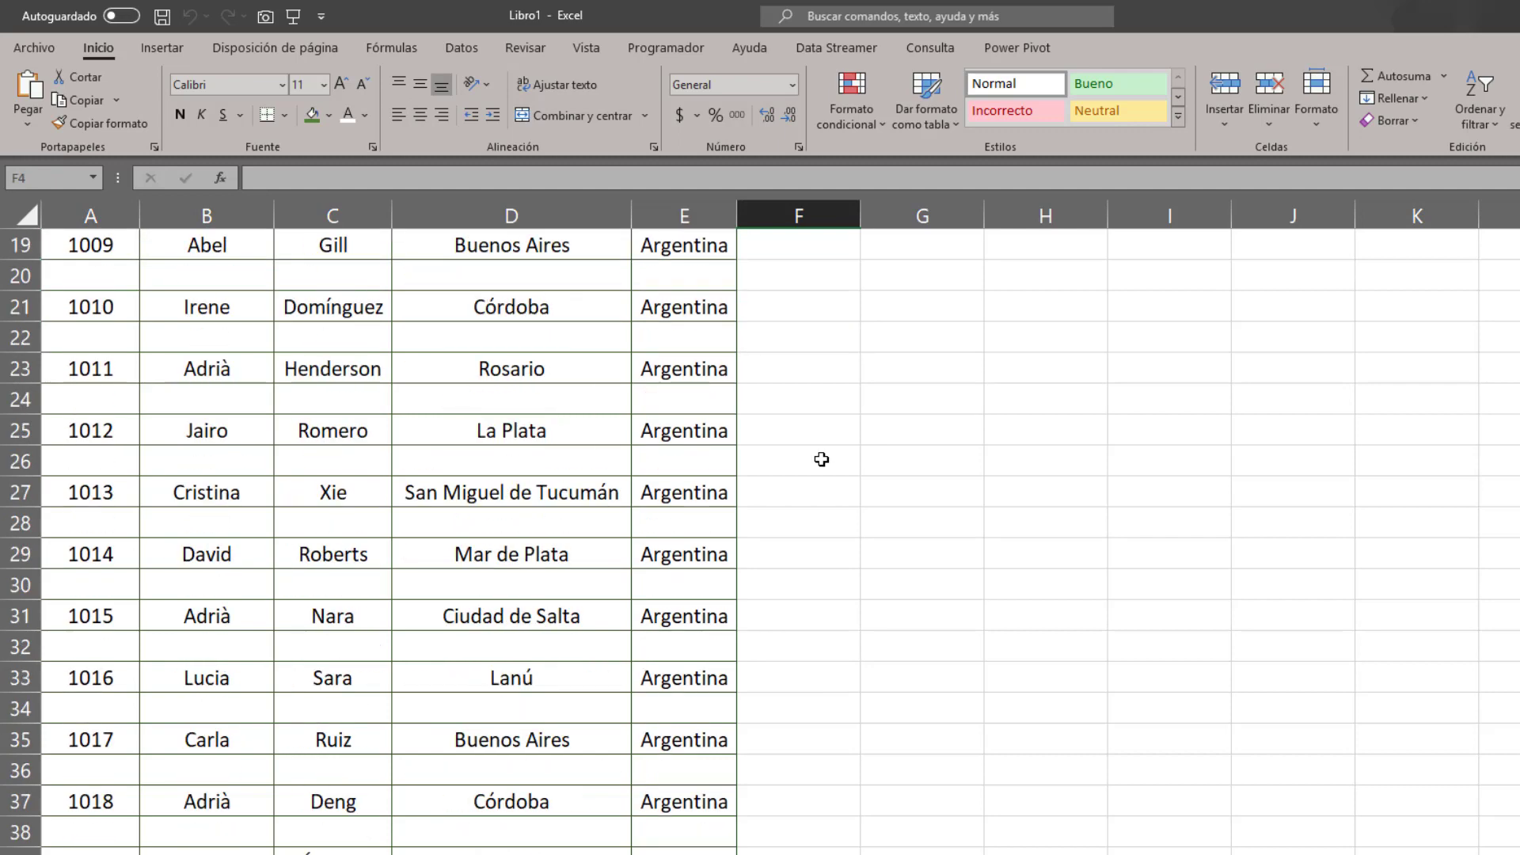
pyautogui.scroll(-3, 821, 459)
pyautogui.scroll(-2, 799, 465)
pyautogui.scroll(-3, 566, 435)
pyautogui.scroll(-2, 565, 438)
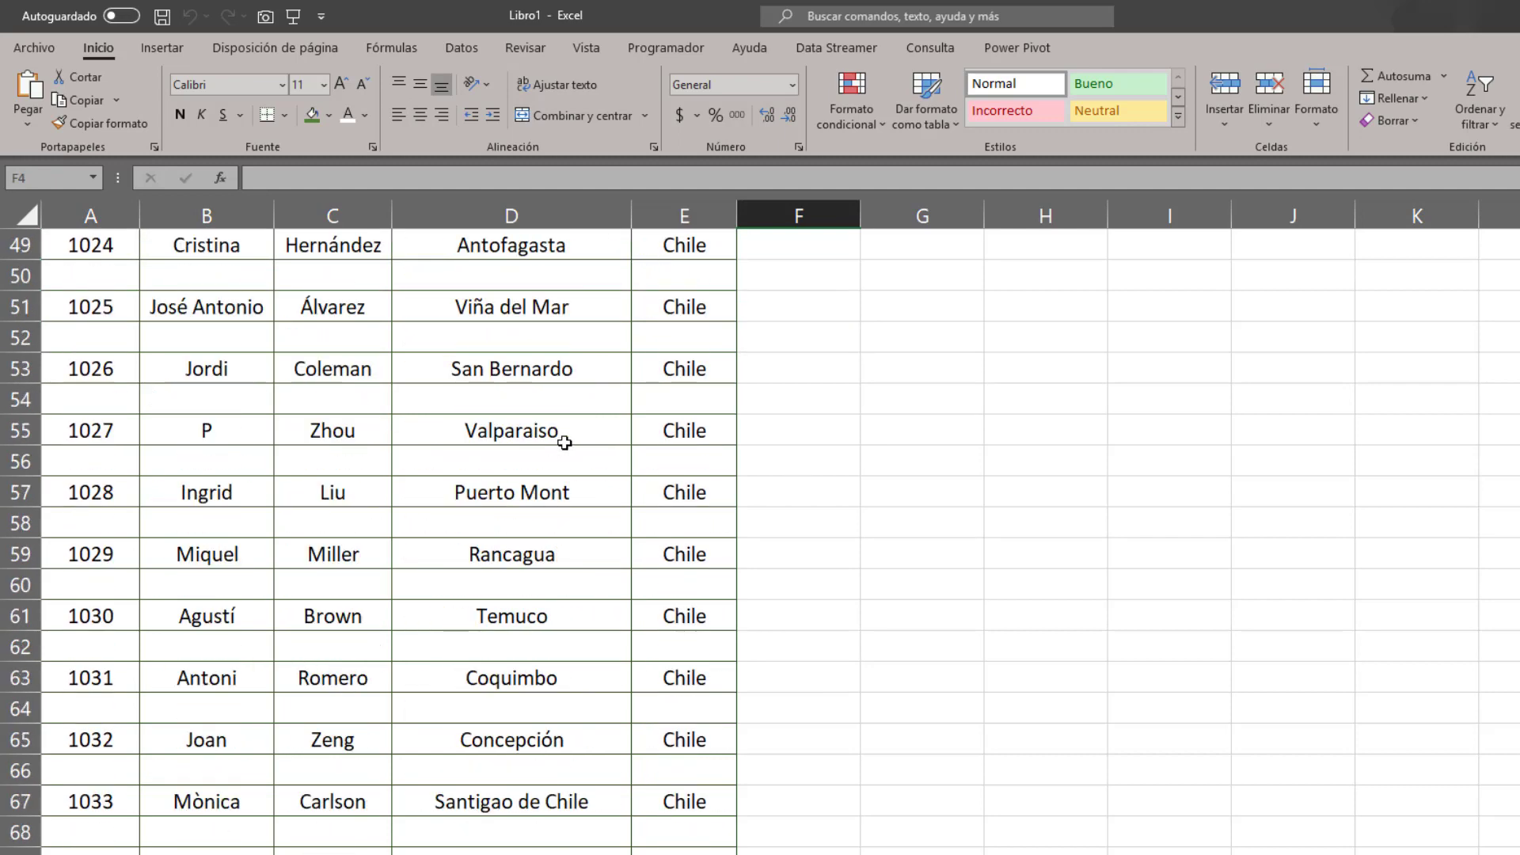
pyautogui.scroll(-2, 566, 440)
pyautogui.scroll(-2, 562, 443)
pyautogui.scroll(-1, 563, 443)
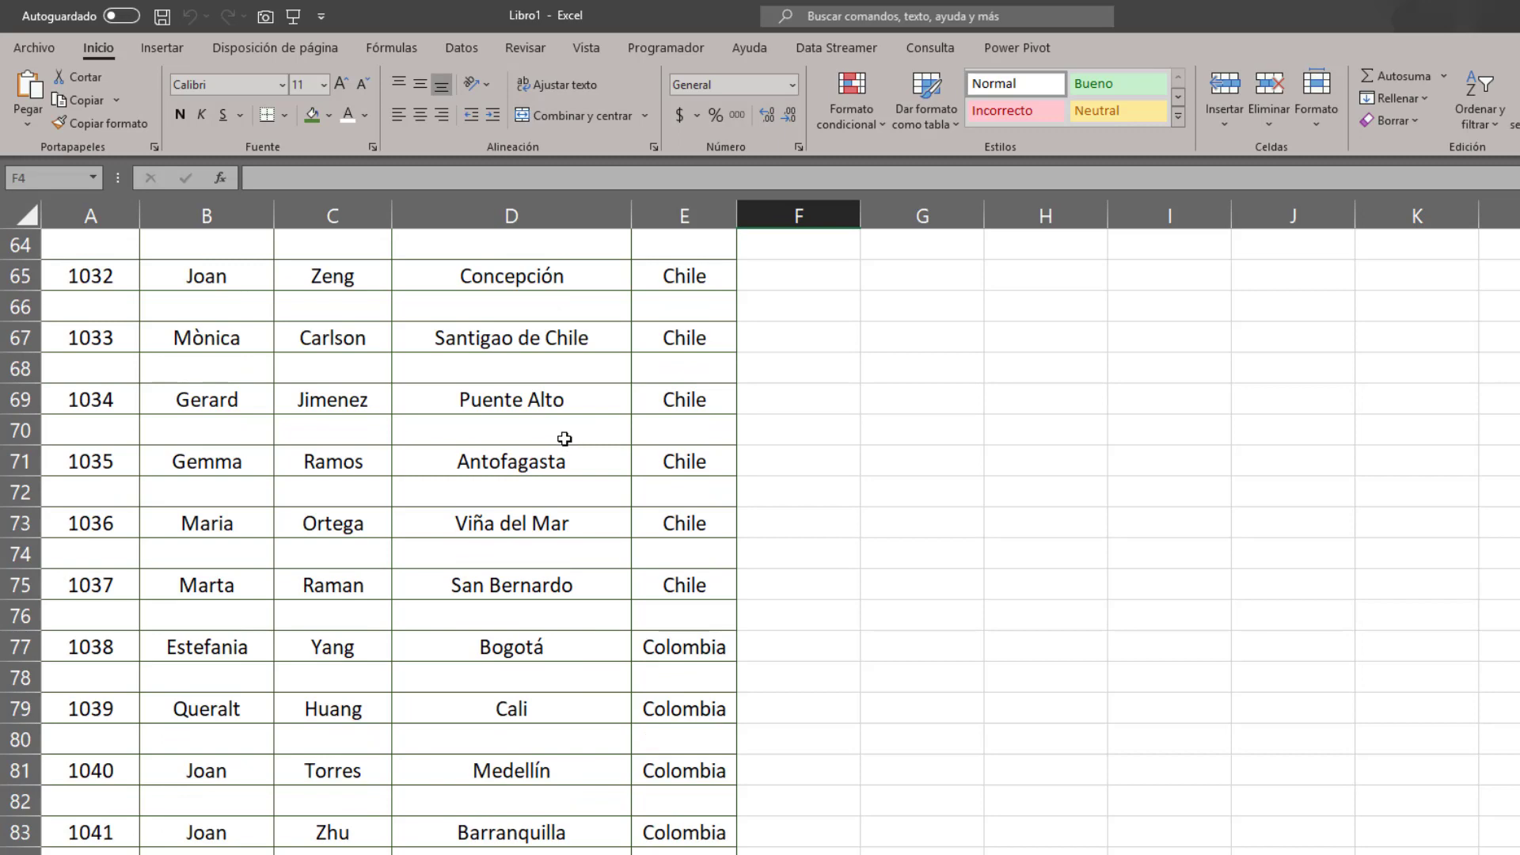
pyautogui.scroll(-3, 440, 430)
pyautogui.scroll(-2, 440, 429)
pyautogui.scroll(-2, 439, 430)
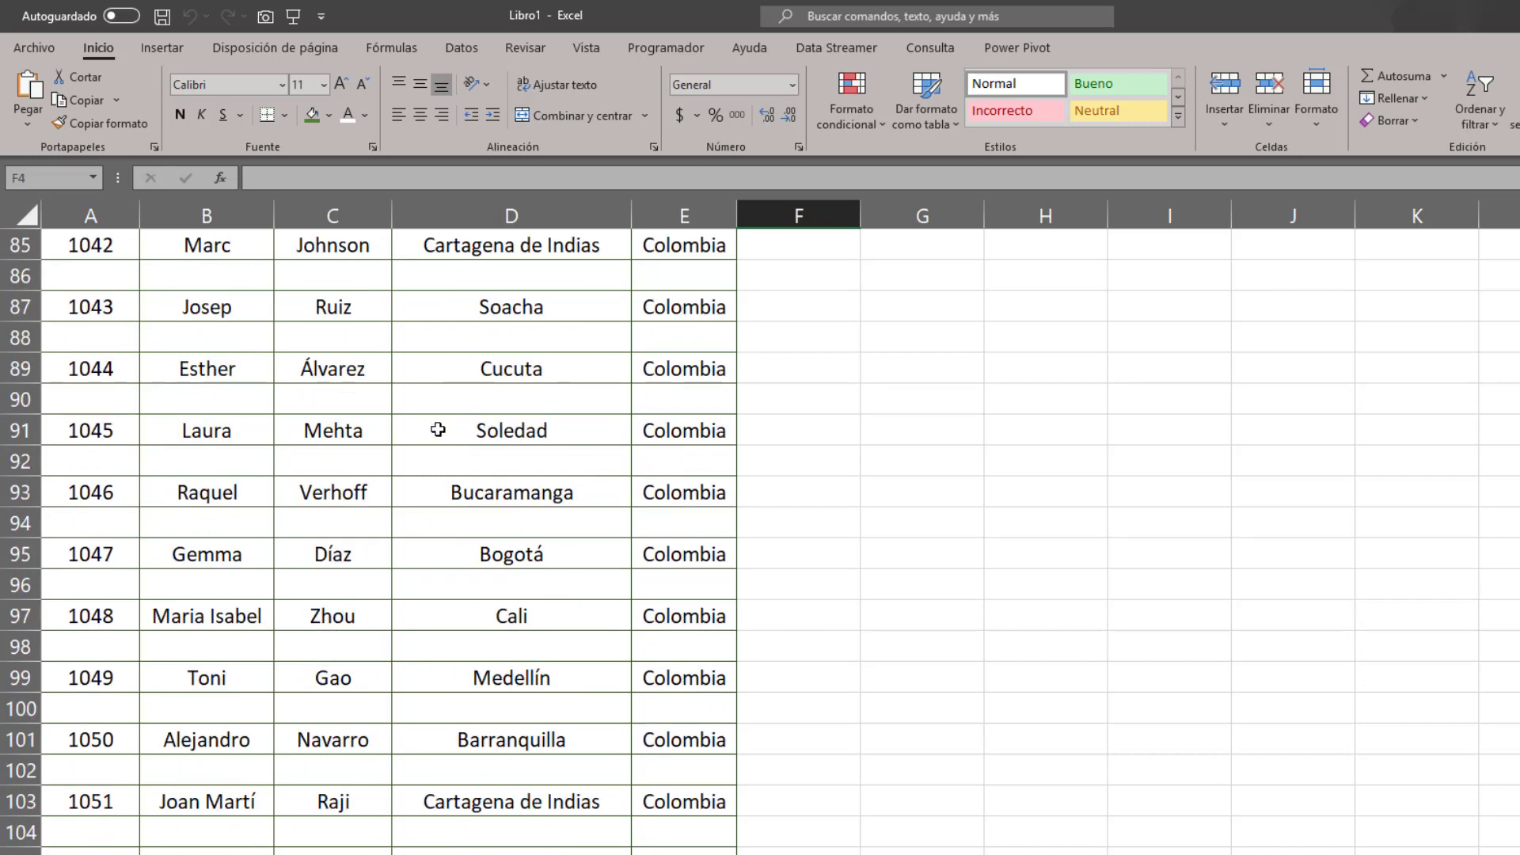
pyautogui.scroll(-5, 498, 427)
pyautogui.scroll(-4, 394, 478)
pyautogui.scroll(-5, 393, 479)
pyautogui.scroll(-5, 394, 479)
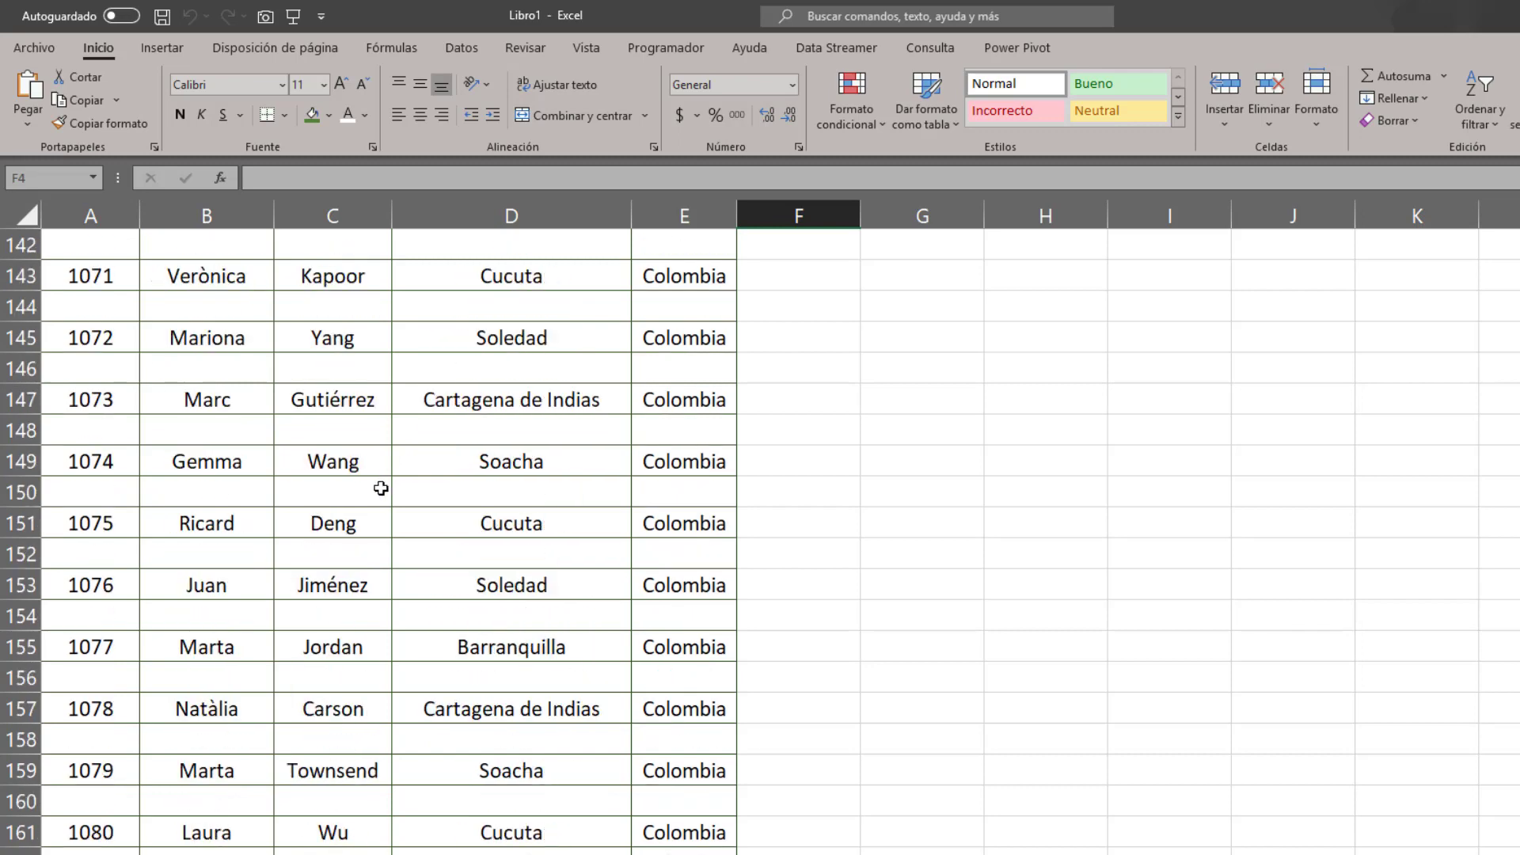
pyautogui.scroll(-4, 383, 485)
pyautogui.scroll(-6, 370, 519)
pyautogui.scroll(-3, 373, 518)
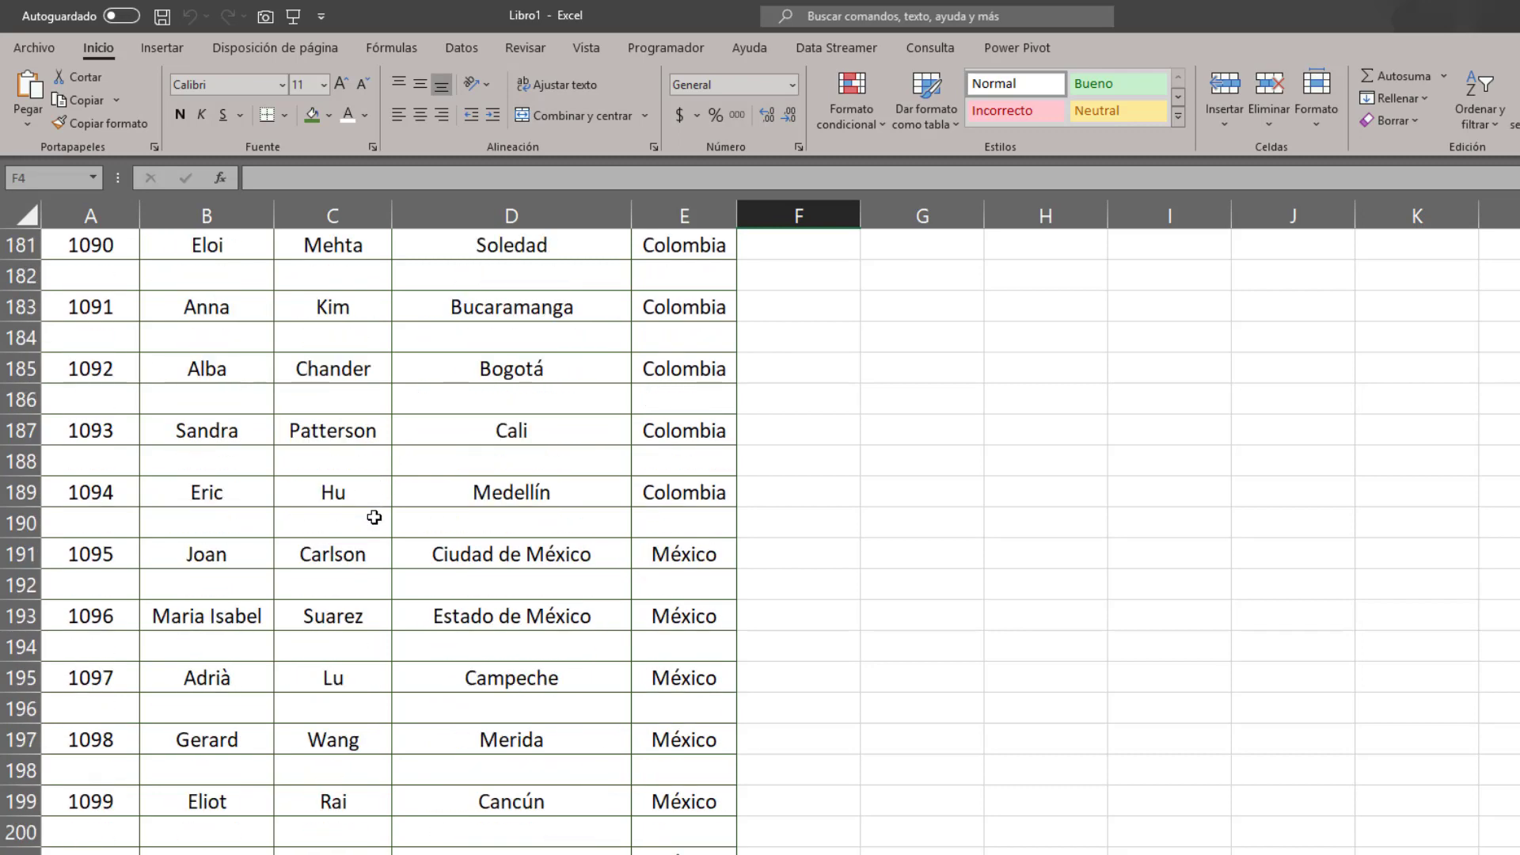
pyautogui.scroll(-2, 374, 518)
pyautogui.scroll(-3, 374, 519)
pyautogui.scroll(-4, 373, 518)
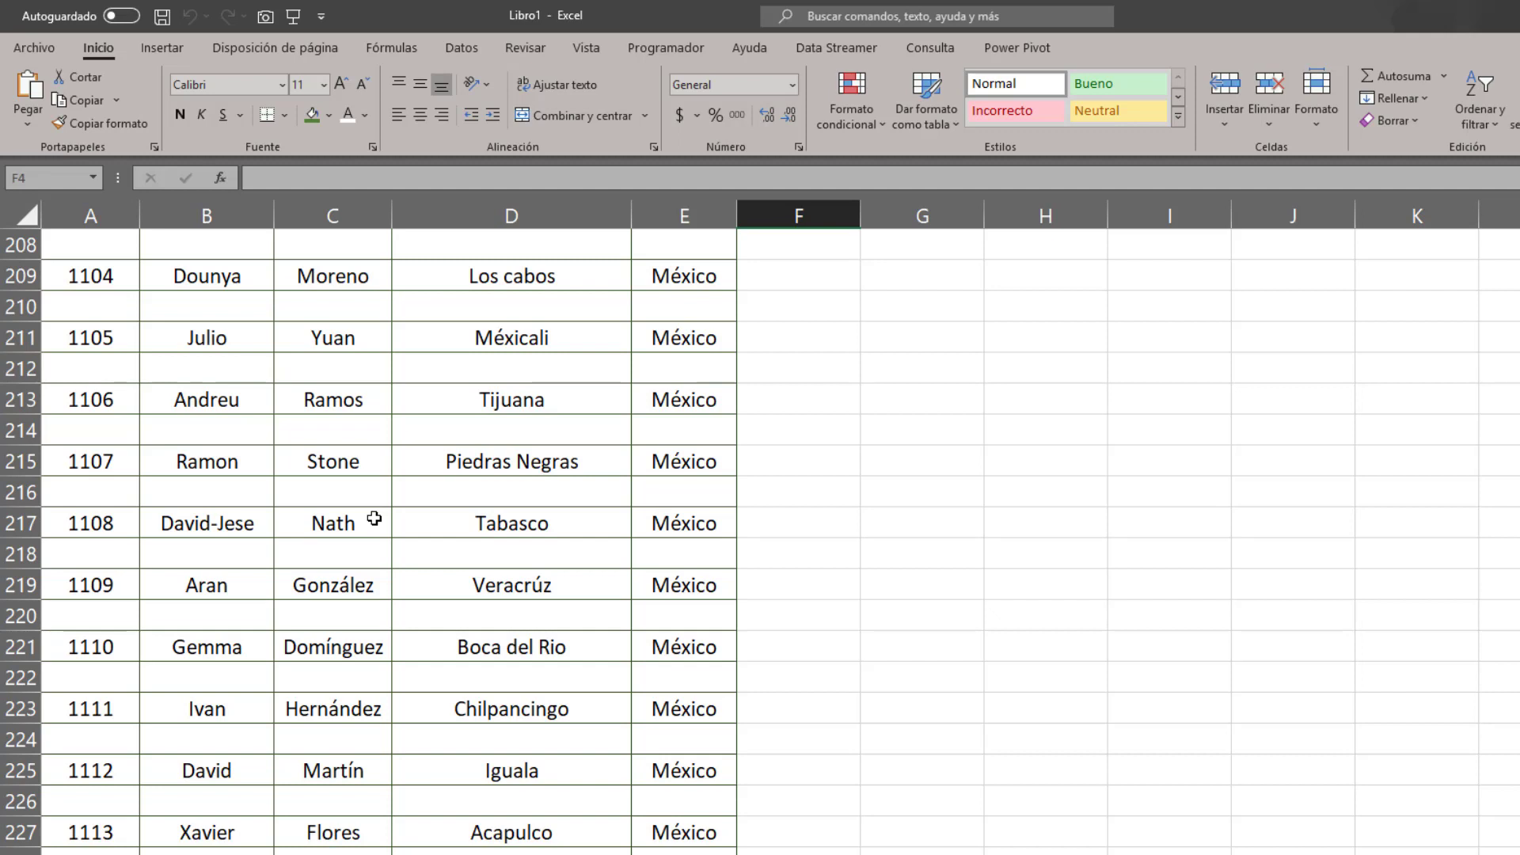
pyautogui.scroll(-4, 412, 547)
pyautogui.scroll(-7, 459, 577)
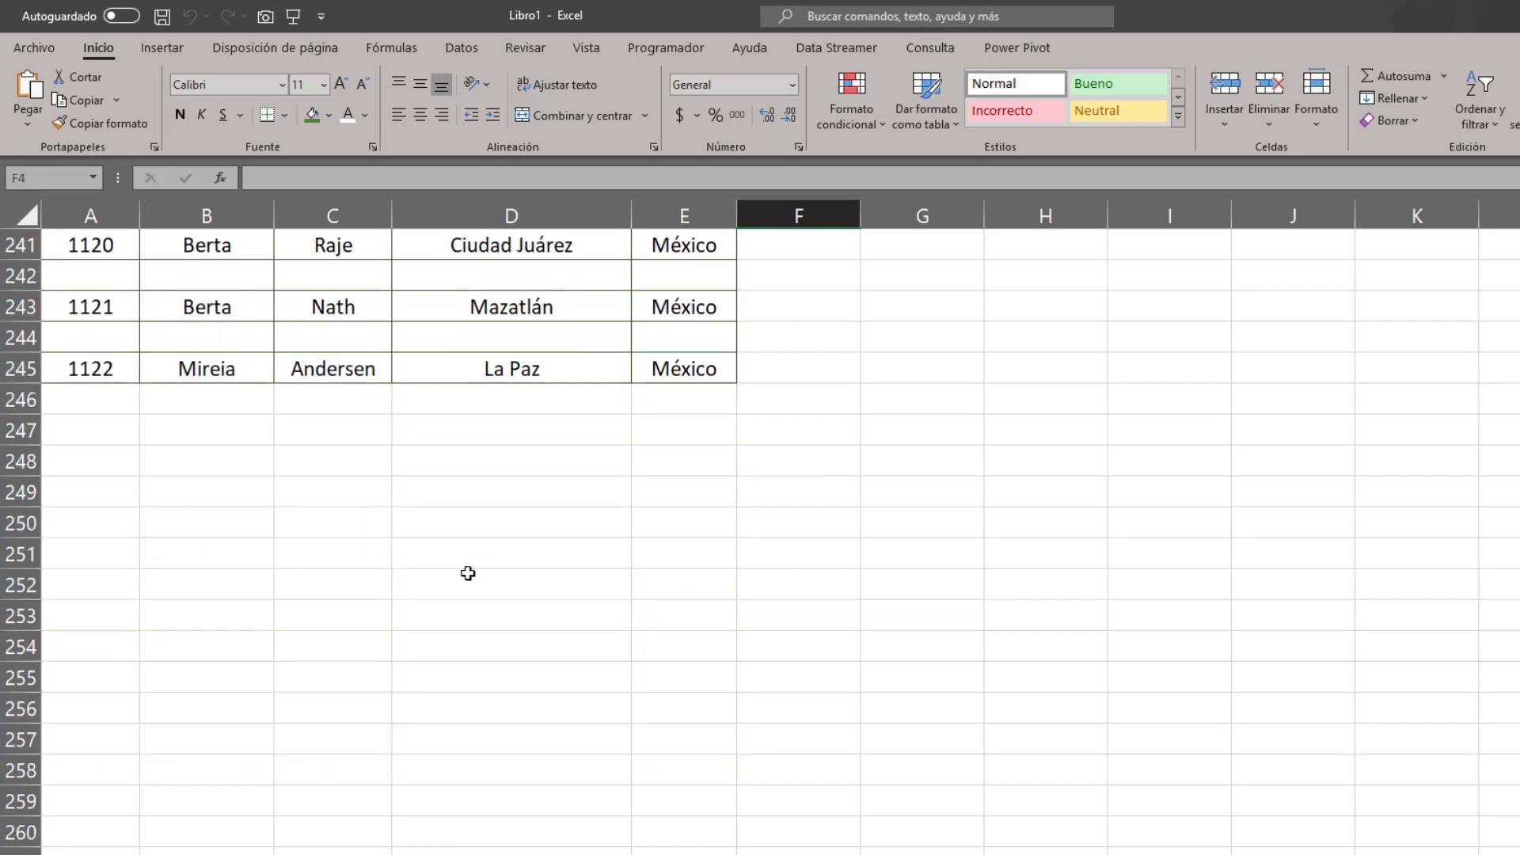
pyautogui.scroll(5, 490, 574)
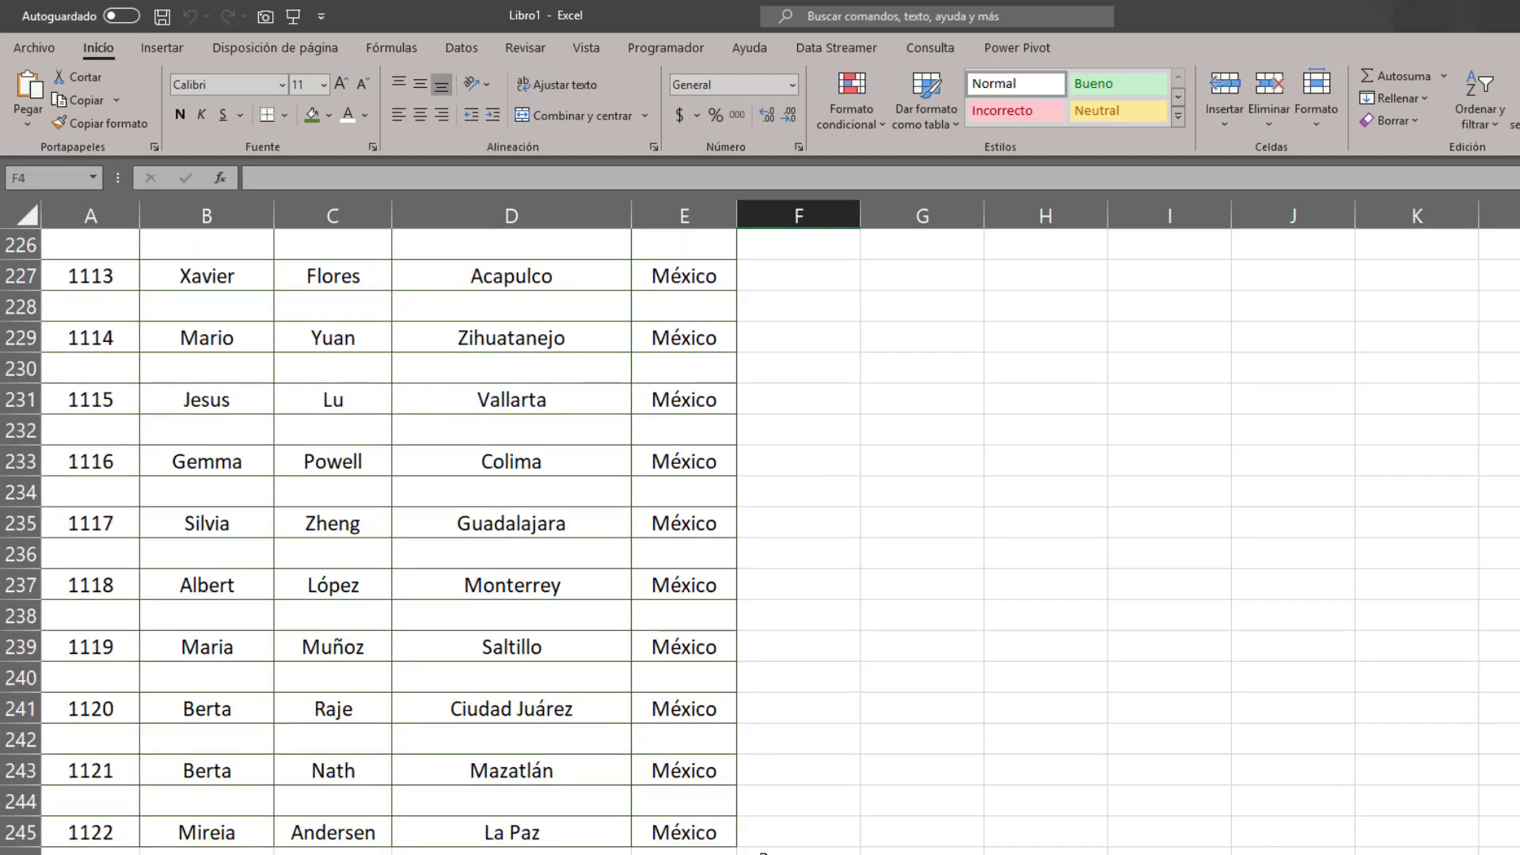